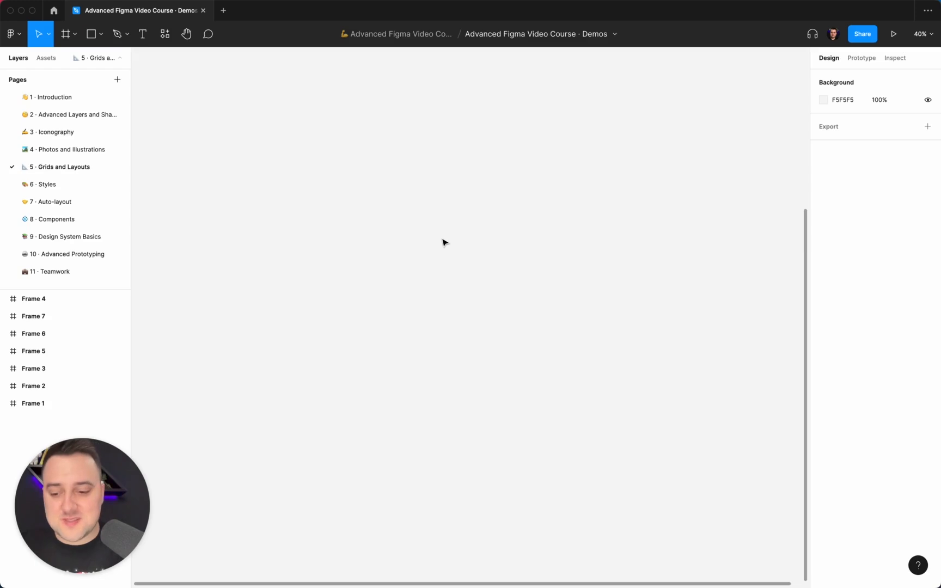
Step: Add a frame to the Grids and Layouts page using the Desktop preset (1440 × 1024)
left_click(429, 212)
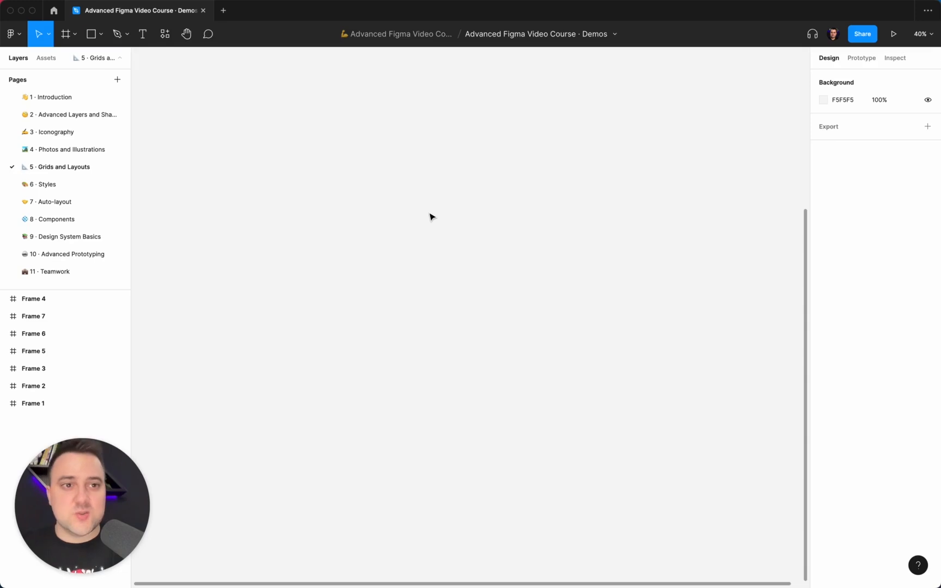
left_click(404, 181)
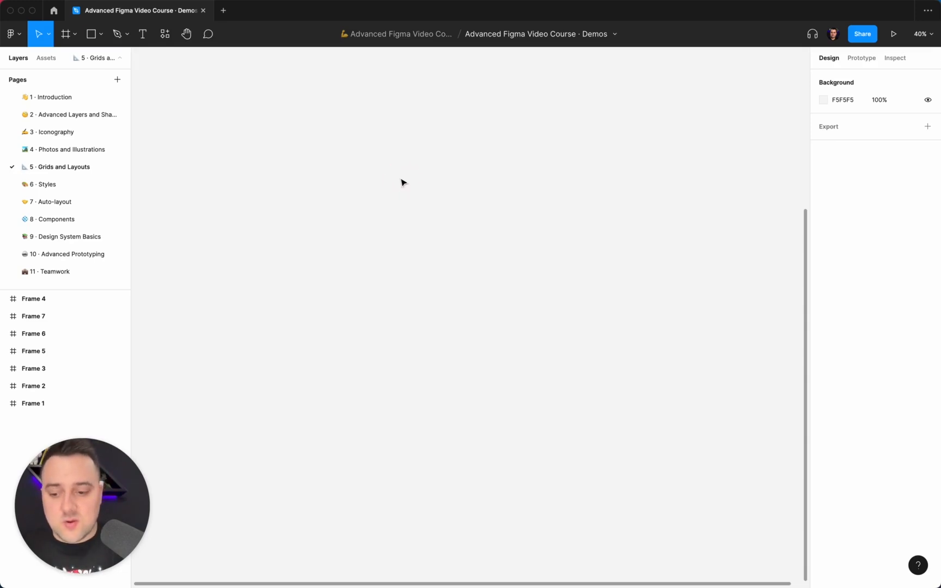
key("f")
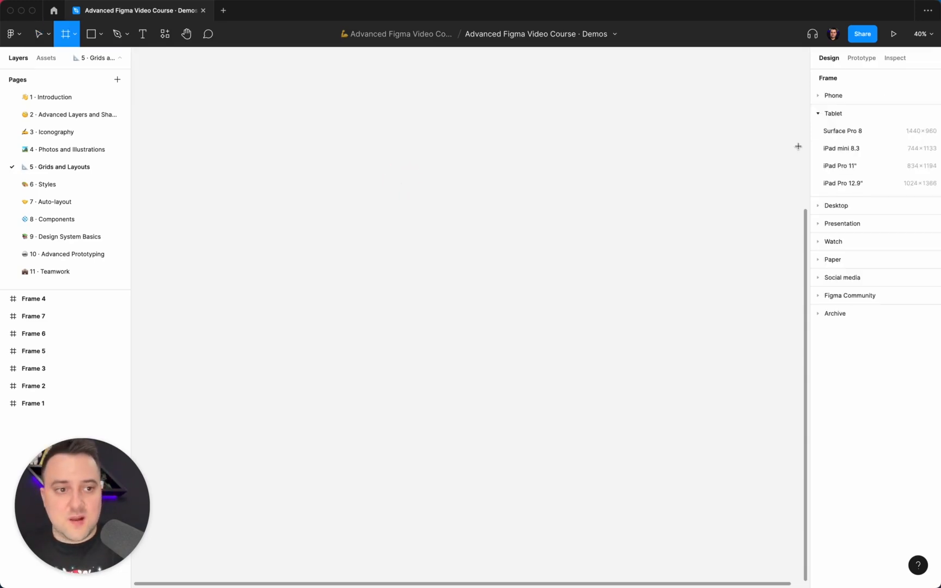
left_click(853, 203)
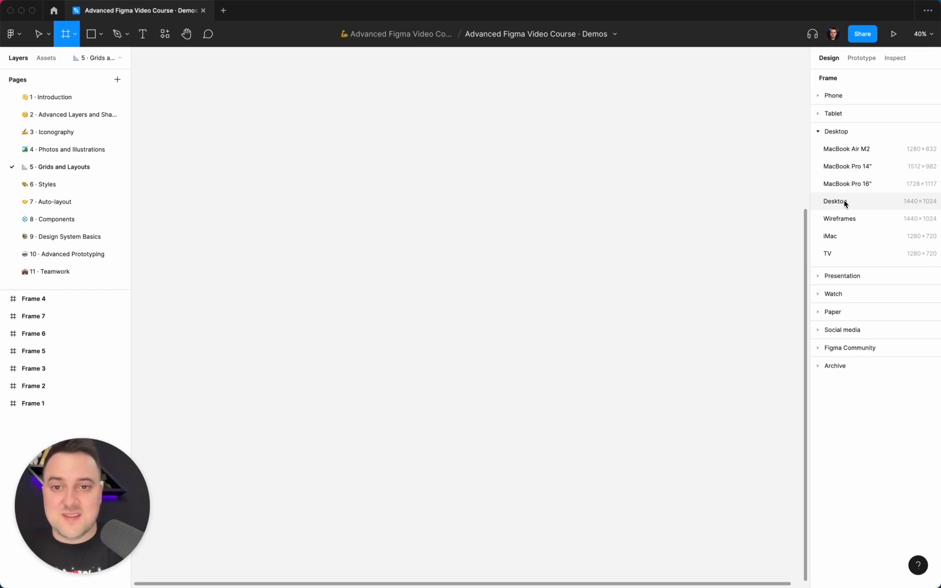
left_click(843, 201)
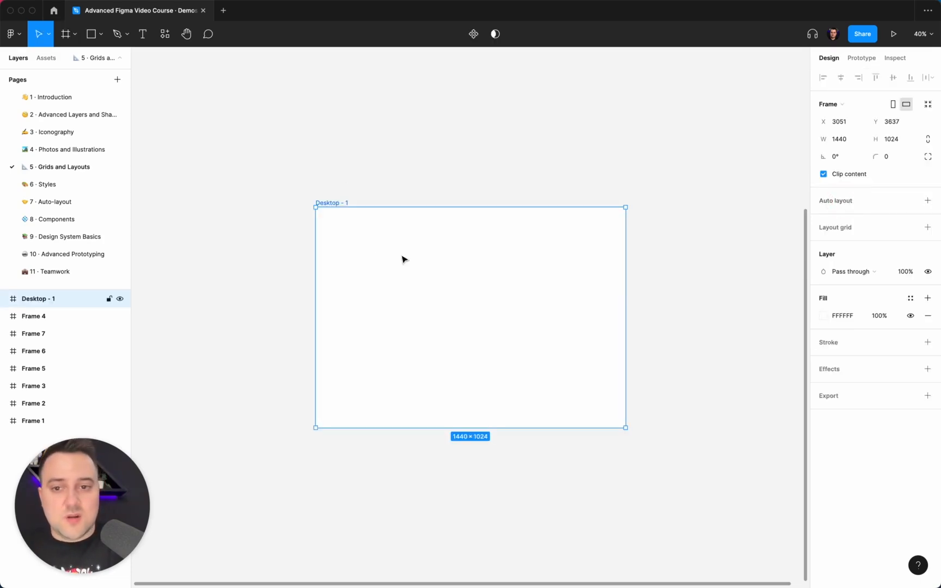
left_click(452, 187)
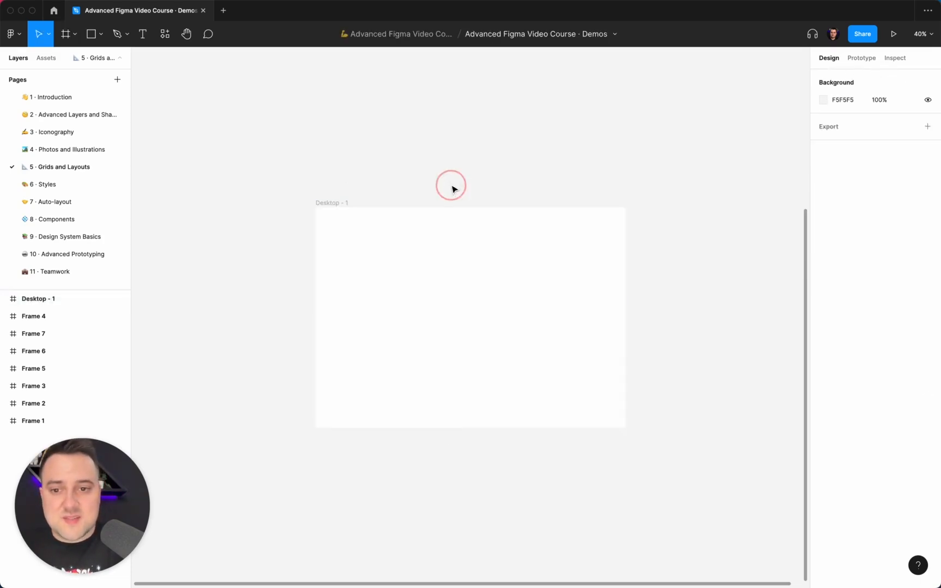
left_click(334, 203)
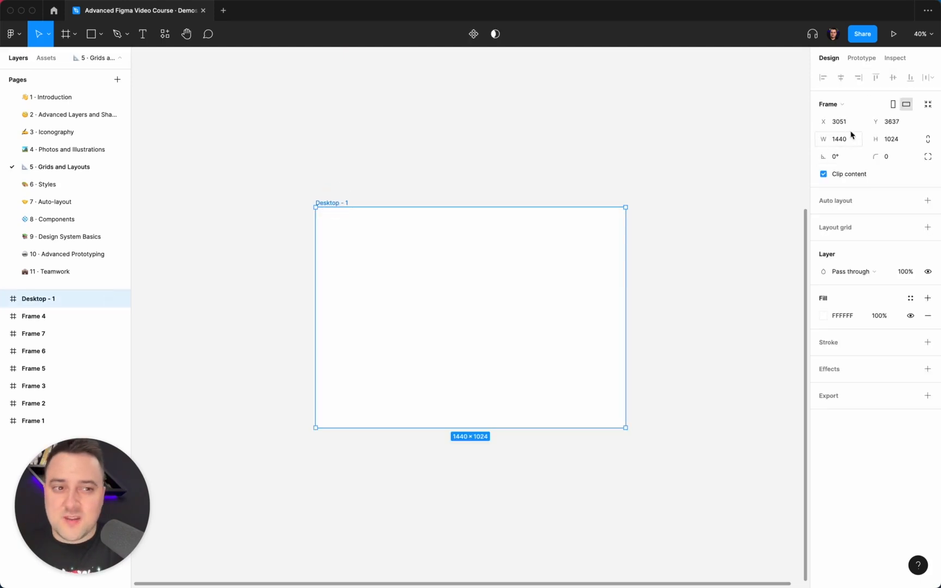
left_click(378, 168)
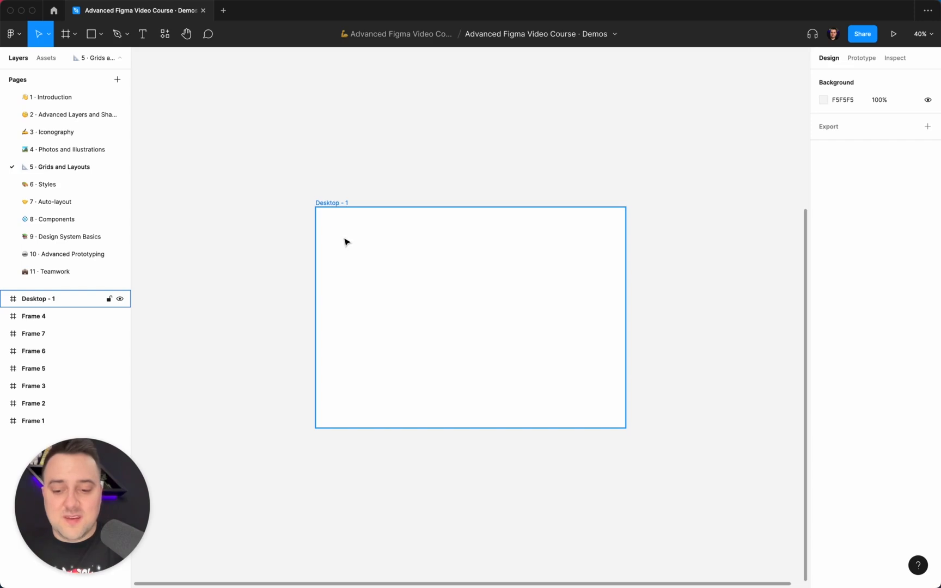
Step: Draw a rectangle about 342 × 175 above the desktop frame and set its width to 1280
key("r")
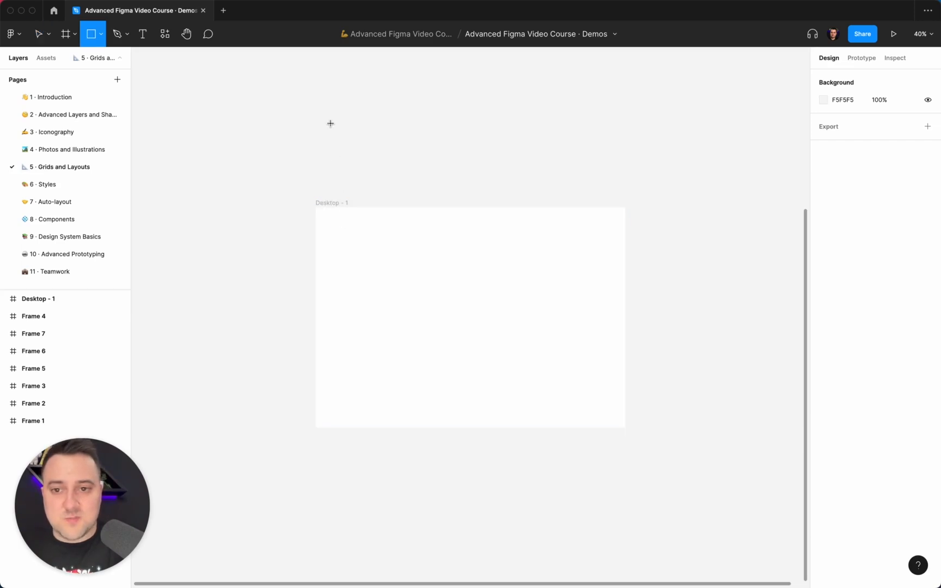
left_click_drag(332, 101, 406, 139)
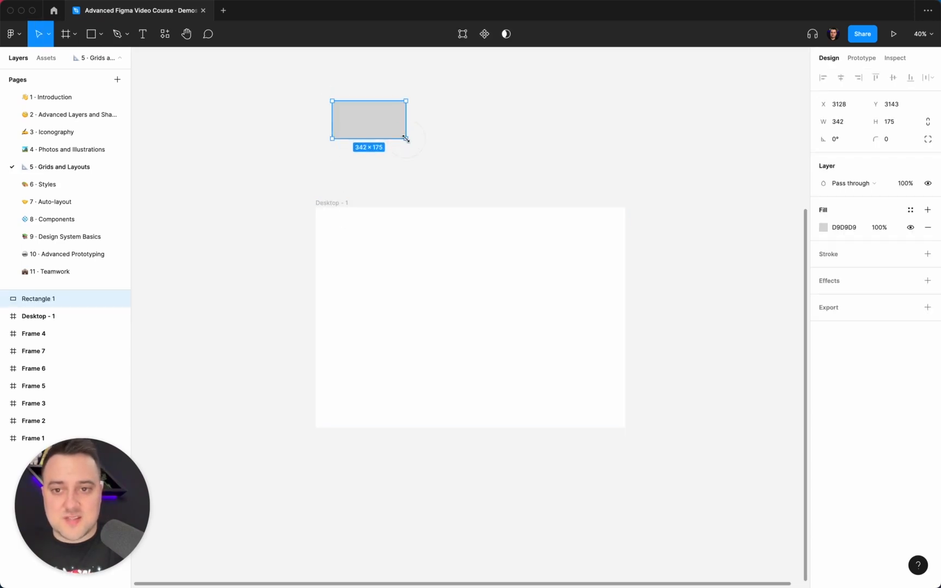
left_click(836, 122)
type("1280")
key("Return")
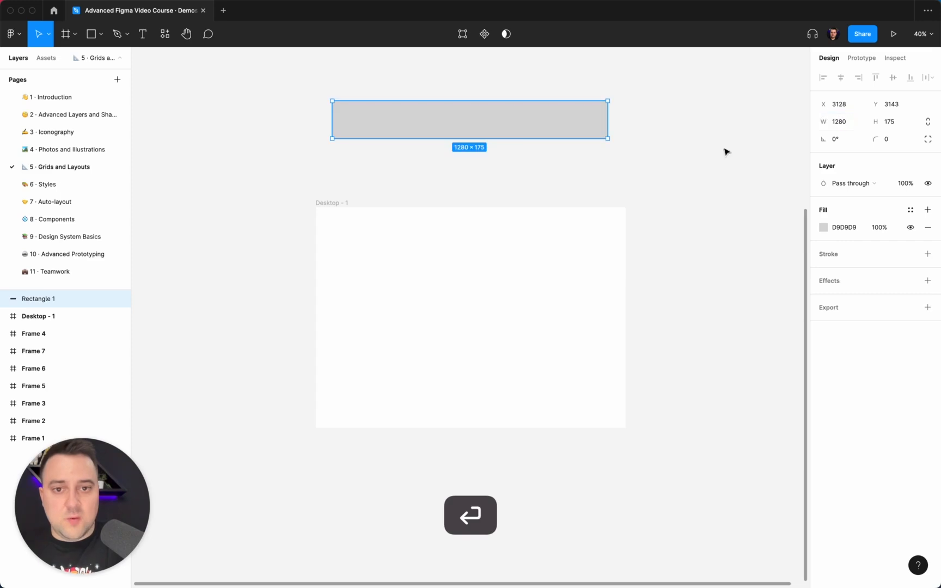
Step: Move the rectangle to the top edge inside the desktop frame and centre it horizontally
left_click_drag(506, 113, 504, 214)
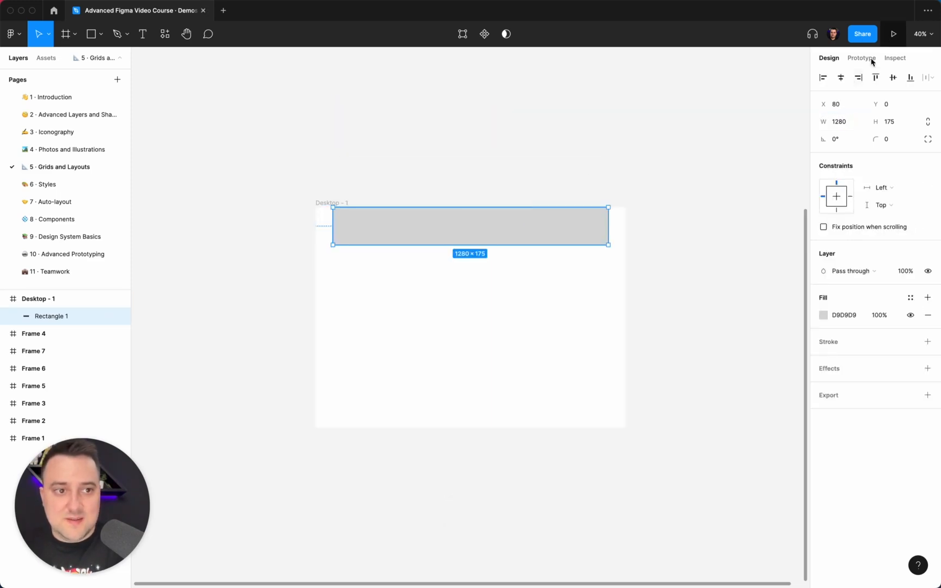
left_click(842, 78)
left_click(440, 177)
Step: Measure the side margins between the rectangle and the edges of the desktop frame
left_click(479, 227)
key("alt")
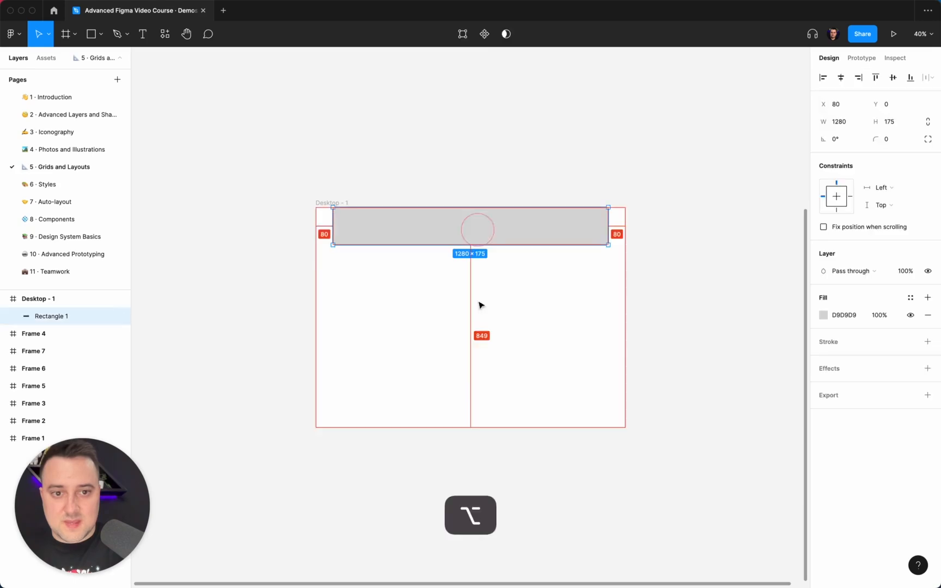
left_click(392, 193)
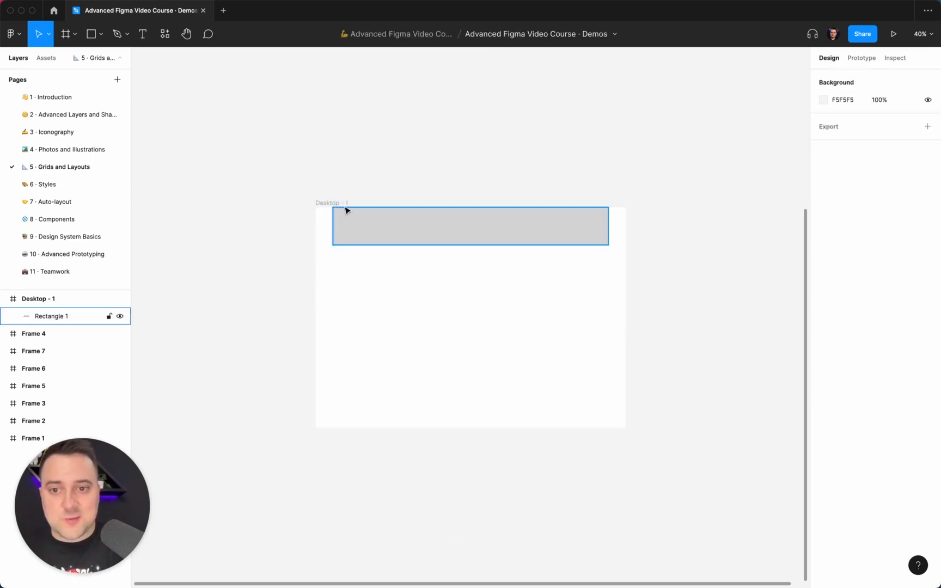
scroll(346, 210, "up", 5)
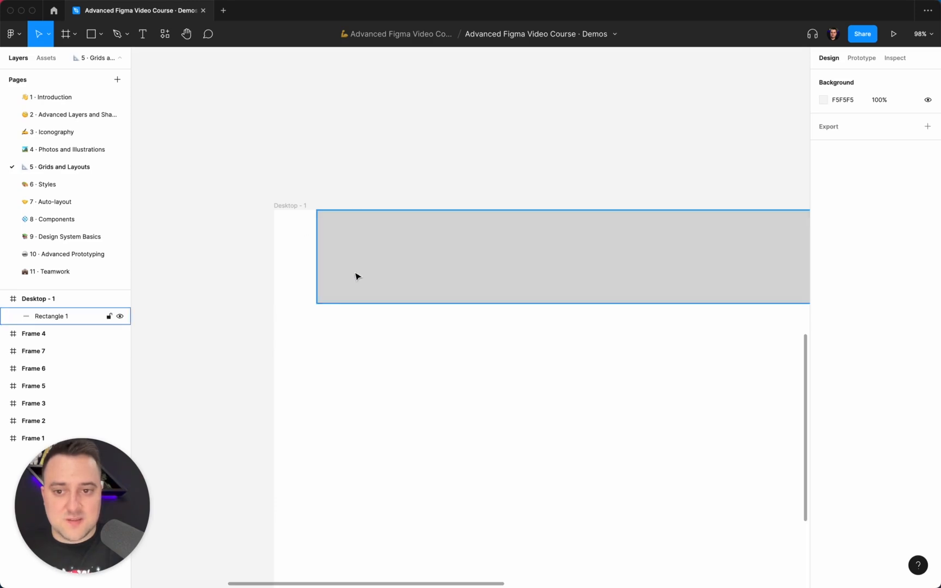
scroll(349, 240, "down", 5)
left_click(425, 240)
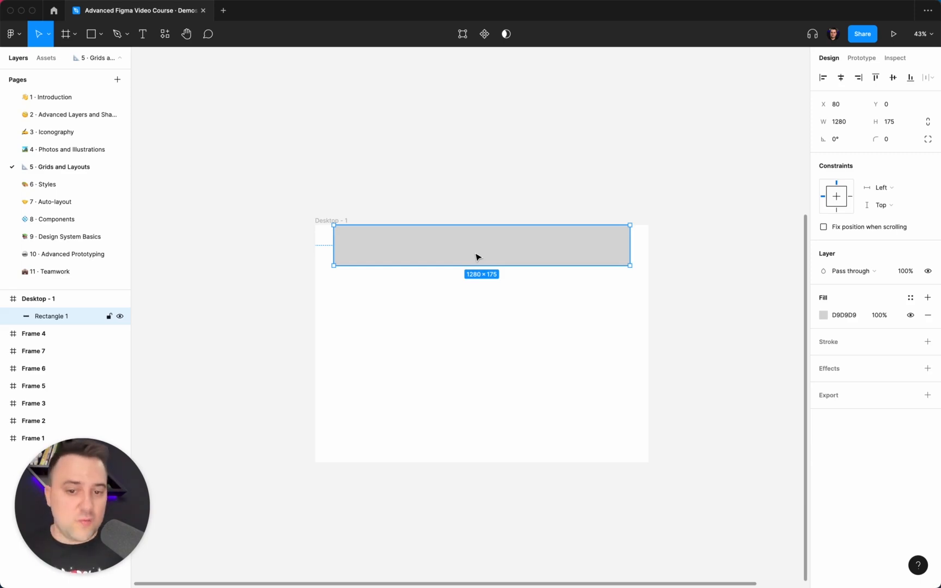
left_click(440, 210)
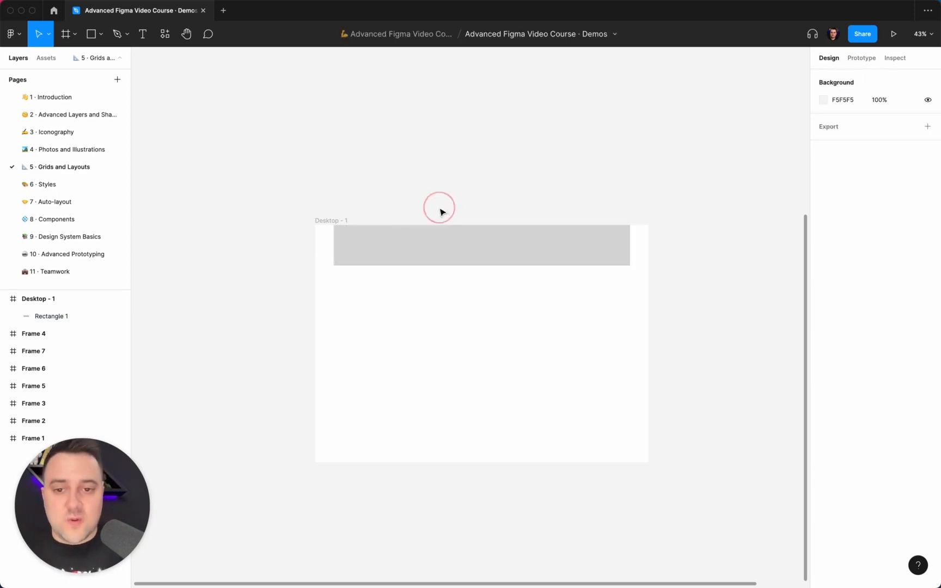
Step: Add a layout grid to the desktop frame, change it to columns and set the count to 12
left_click(342, 220)
left_click(927, 228)
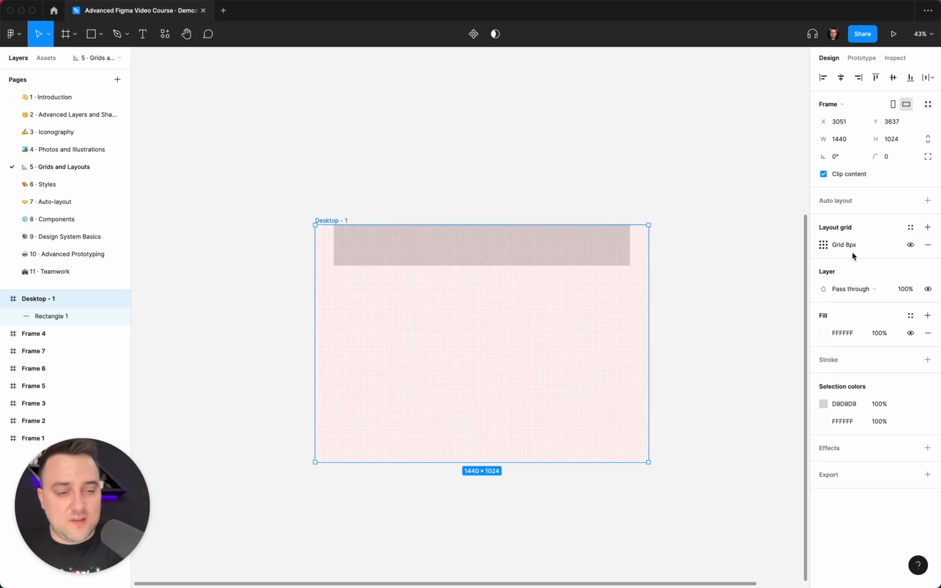
left_click(824, 245)
left_click(697, 246)
left_click(704, 259)
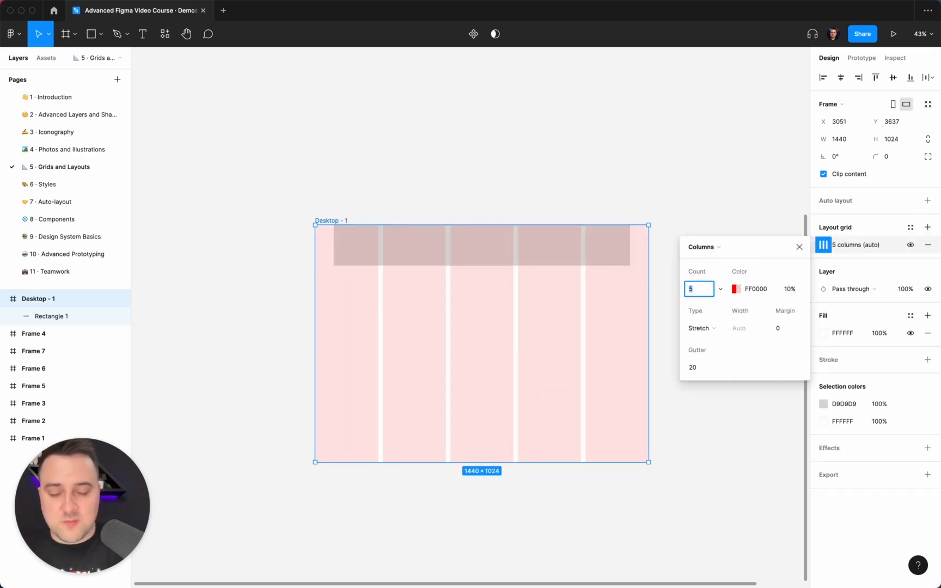
key("Return")
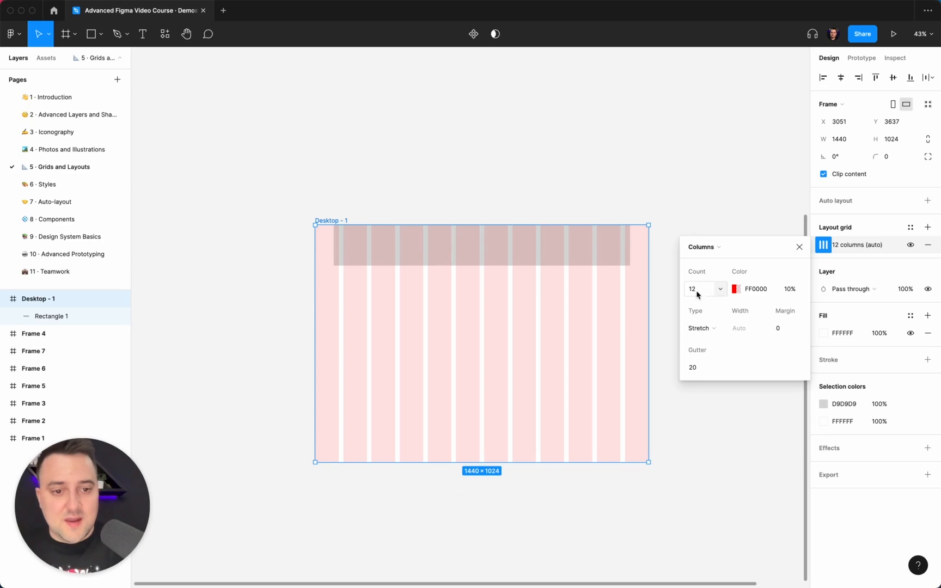
Step: Set the column grid's type to Center and its gutter to 32
left_click(719, 331)
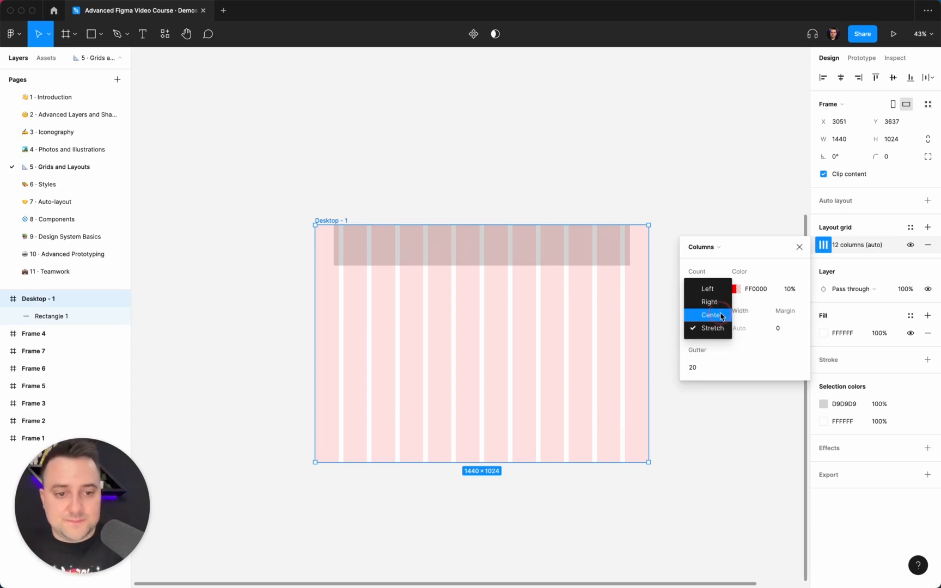
left_click(715, 316)
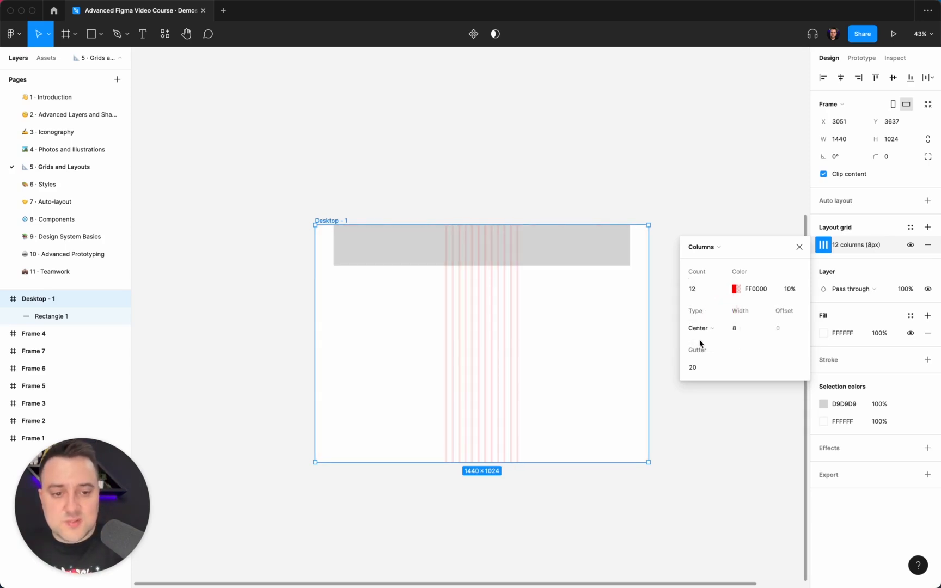
left_click(700, 369)
left_click(699, 369)
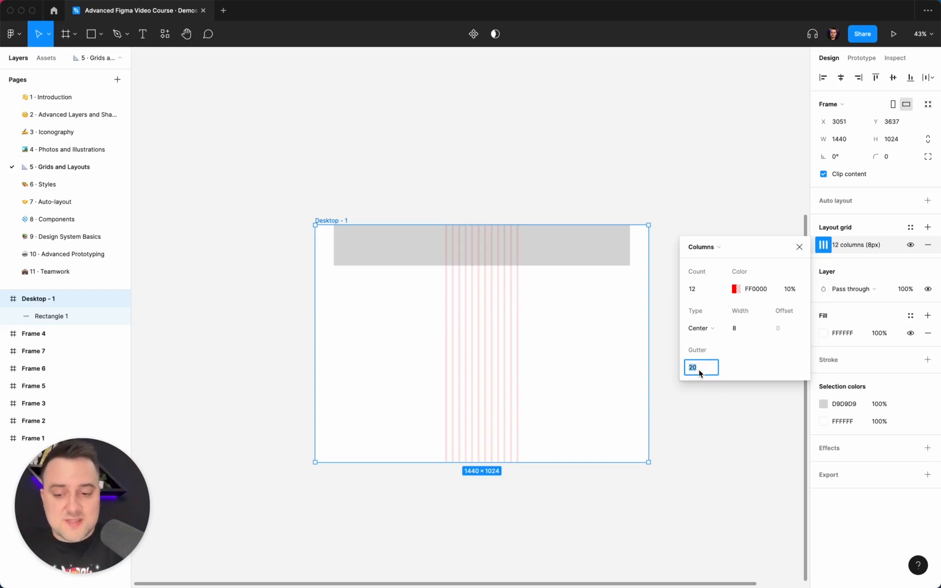
type("32")
key("Return")
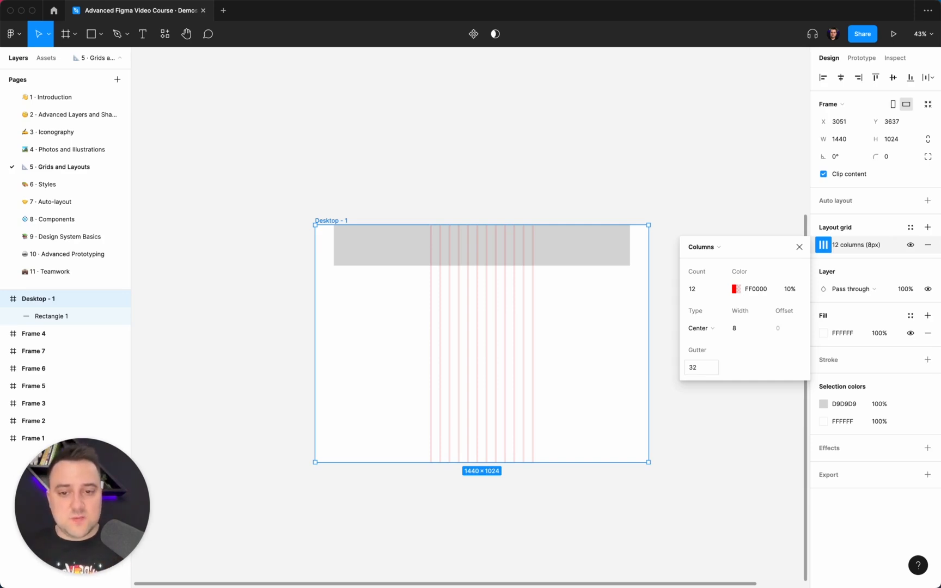
left_click(462, 158)
Step: Draw a rectangle about 367 × 240 below the desktop frame and duplicate it into an evenly spaced row of four
scroll(461, 159, "up", 5)
scroll(462, 158, "down", 5)
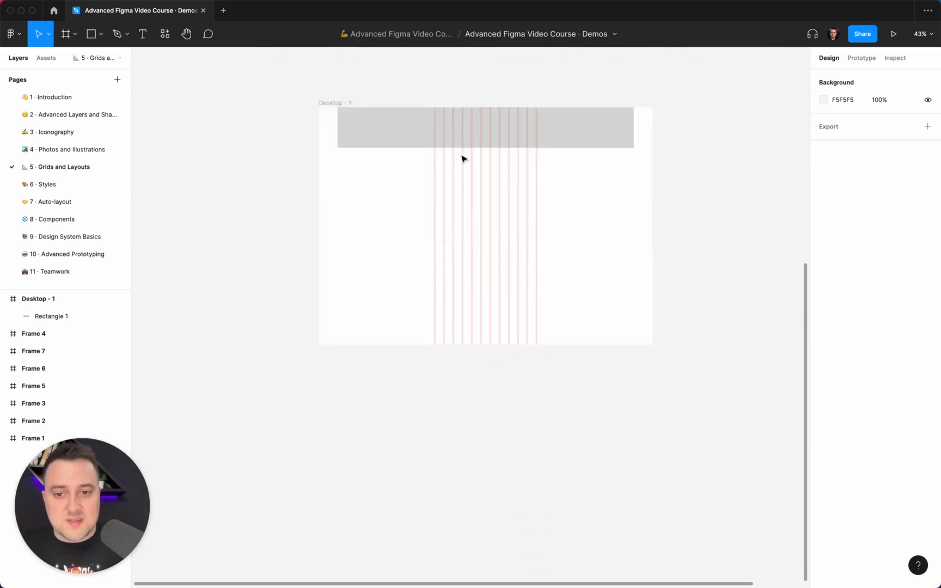
key("r")
mouse_move(350, 315)
left_mouse_down()
mouse_move(435, 371)
mouse_move(488, 356)
left_mouse_up()
key("super+d")
key("super+d")
key("super+d")
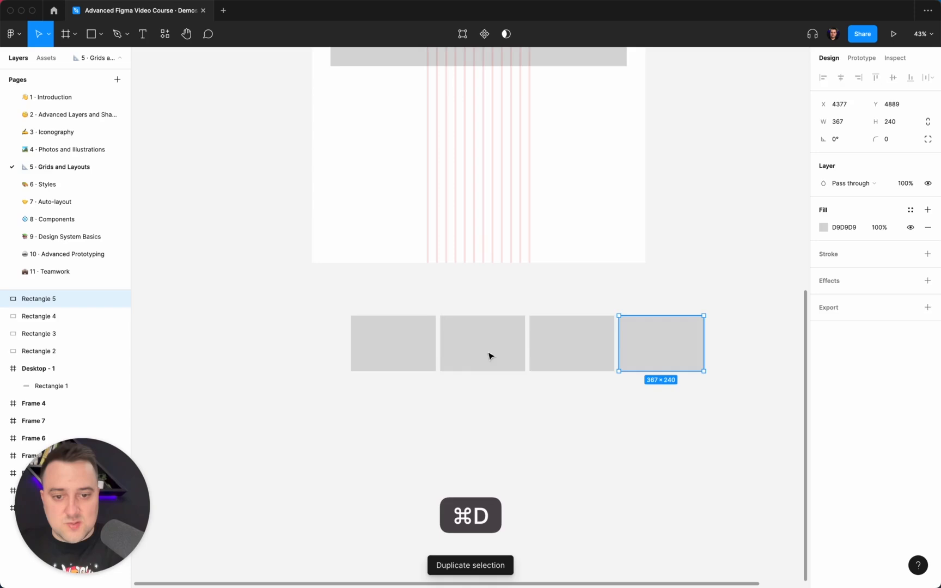
left_click(637, 405)
Step: Measure the gap between the first two rectangles in the row and nudge the first one right to X 3222
left_click(422, 360)
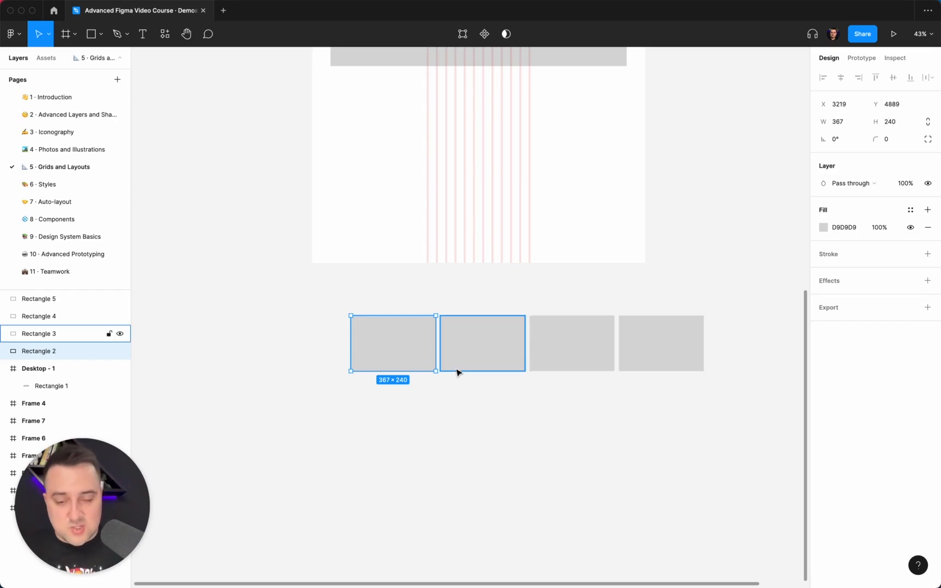
key("alt")
key("Right")
key("Right")
key("Right")
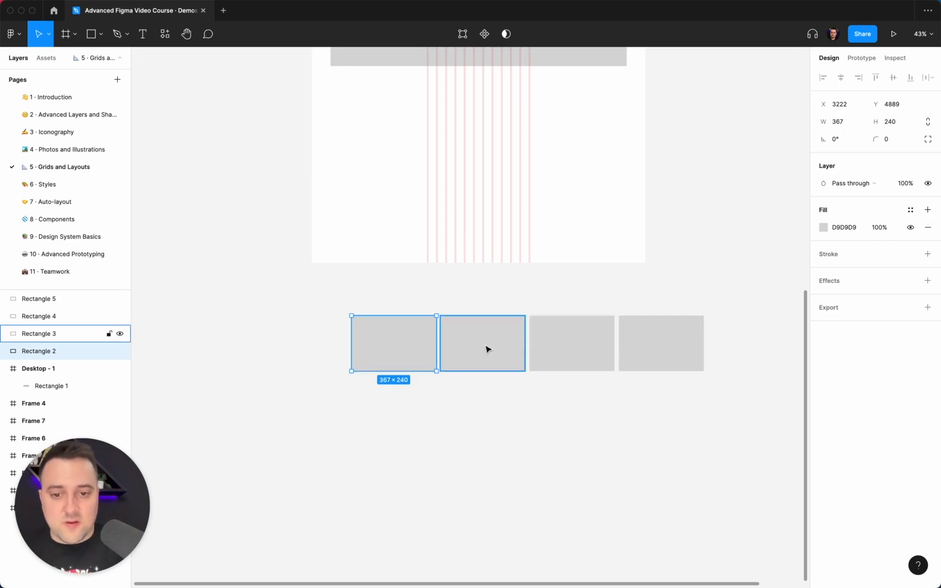
Step: Widen the gap beside the first rectangle in the row by nudging it left in 16 px increments to X 3190
key("alt")
key("shift+Left")
key("shift+Left")
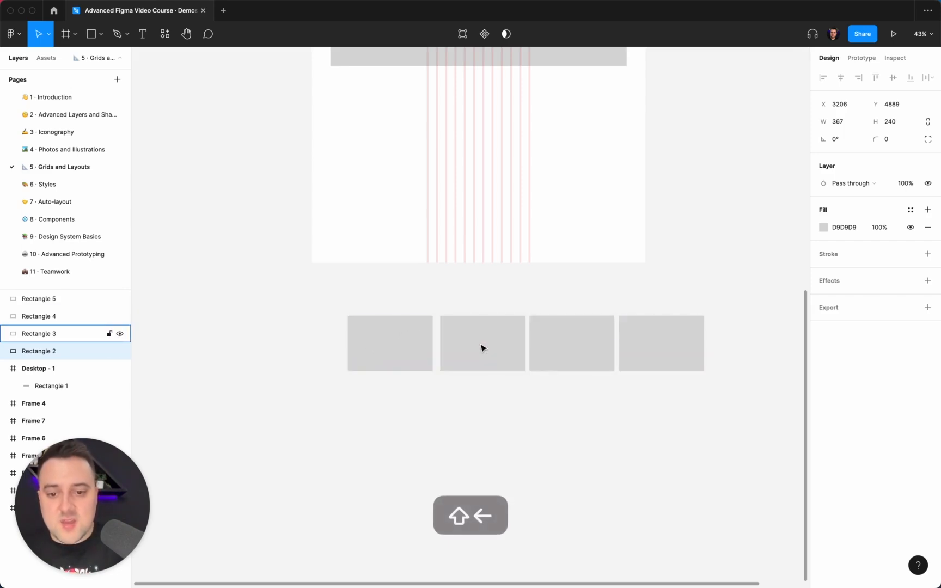
key("shift+Left")
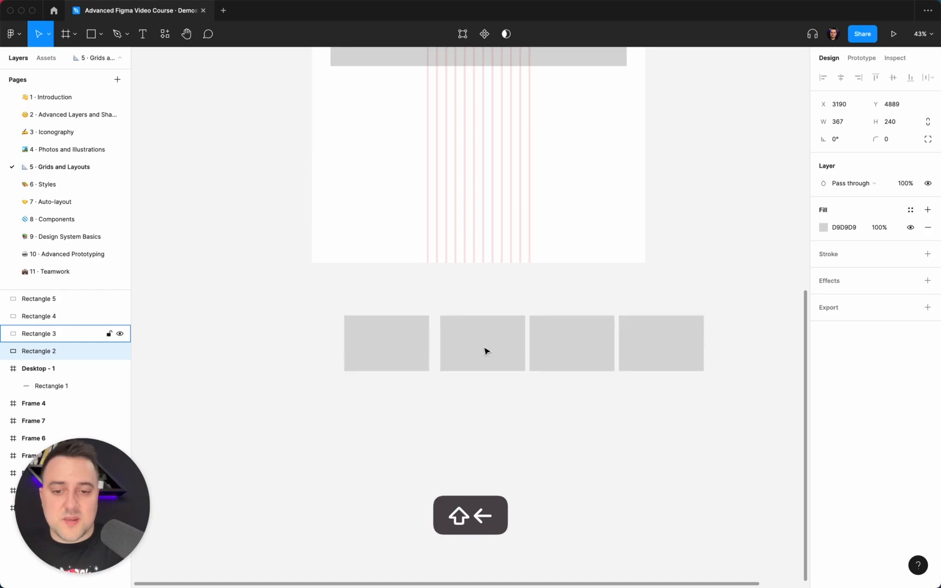
Step: Delete all four sample rectangles below the desktop frame
left_click(724, 417)
left_click_drag(685, 403, 370, 342)
key("Delete")
Step: Set the gutter of the desktop frame's column grid to 48
scroll(369, 343, "up", 5)
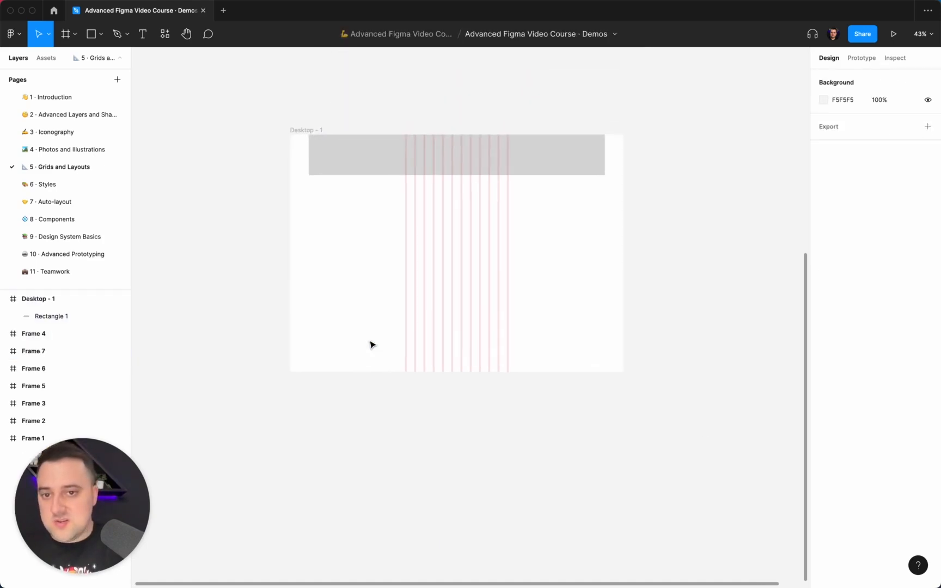
left_click(298, 148)
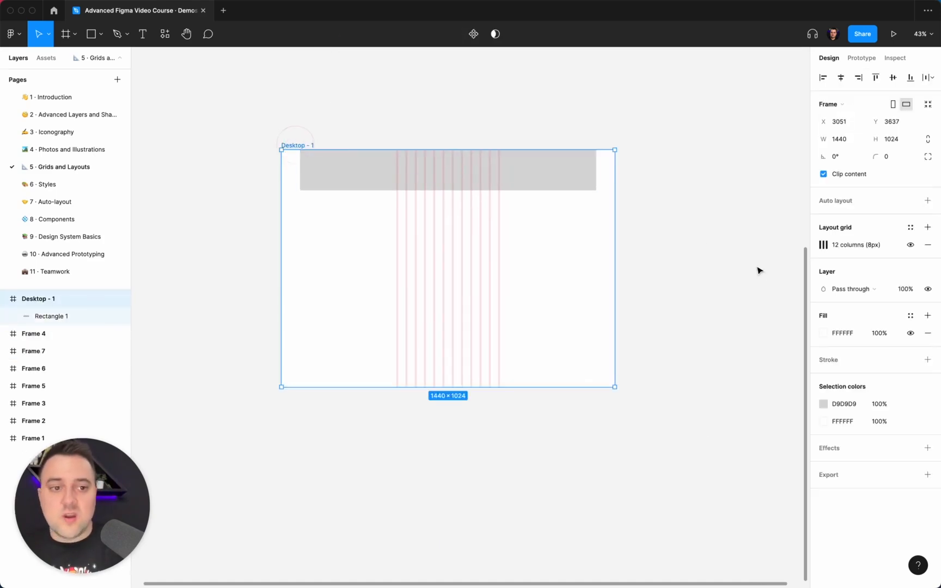
left_click(824, 246)
left_click(698, 369)
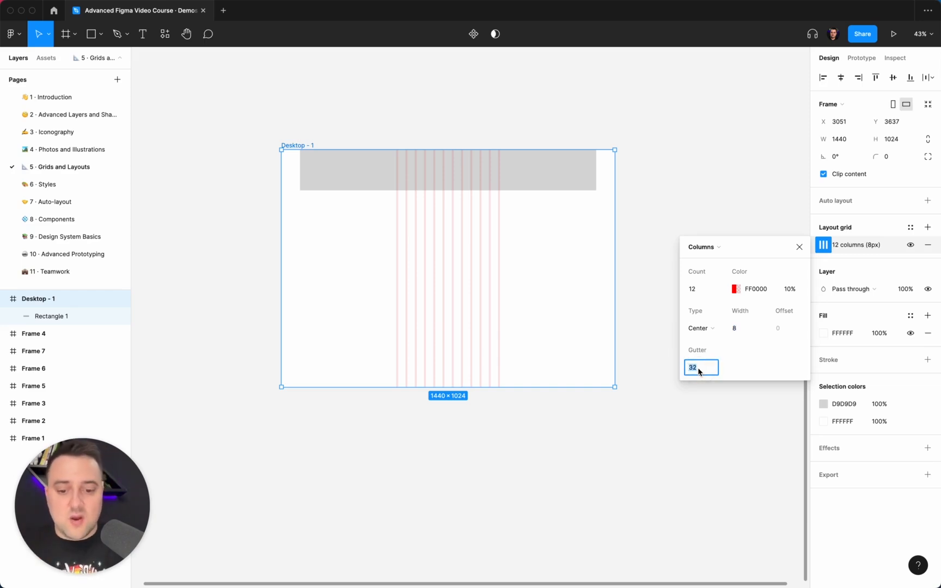
type("48")
key("Return")
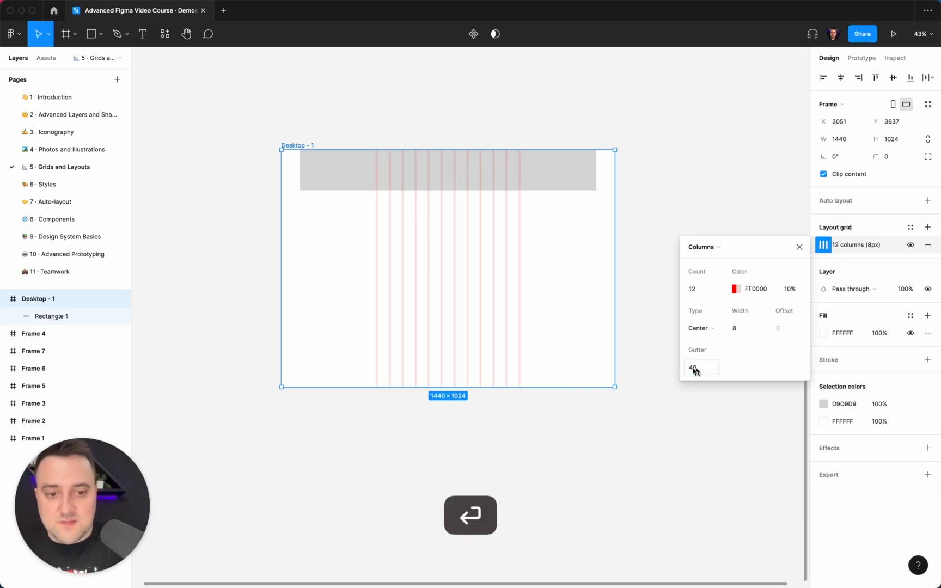
Step: Increase the column width of the desktop frame's grid step by step, and set it to 56
left_click(743, 327)
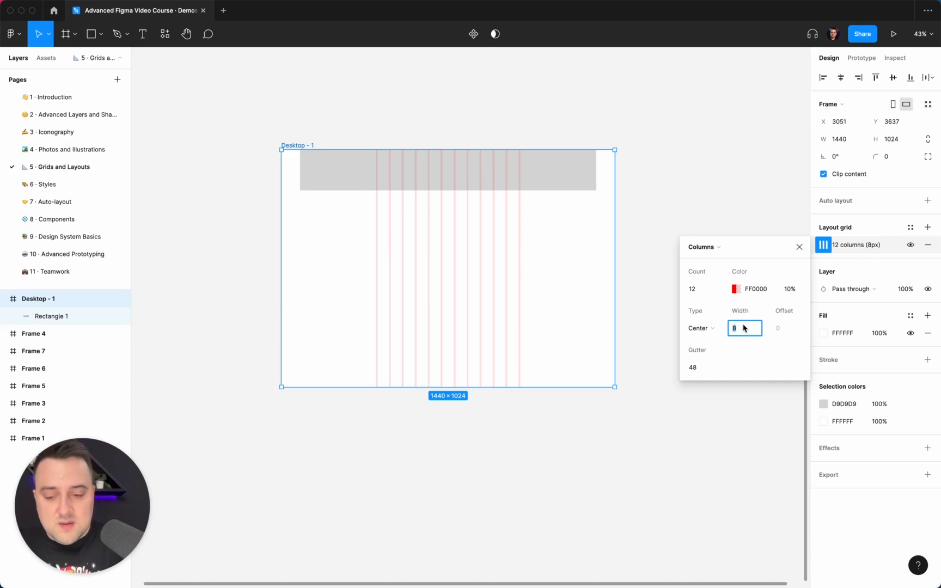
key("Up")
key("Up")
key("Up")
key("Up")
key("Up")
key("Up")
key("Up")
key("Up")
key("Up")
key("Up")
key("Up")
key("Up")
key("Up")
key("Up")
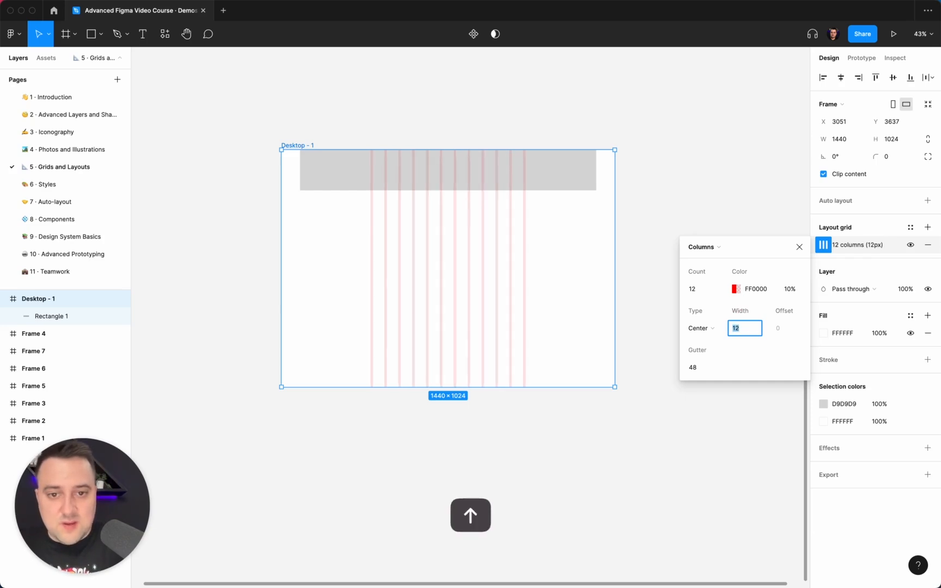
key("Up")
key("Up")
key("Up")
key("Up")
key("Up")
key("Up")
key("Up")
key("Up")
key("Up")
key("Up")
key("Up")
key("Up")
key("Up")
key("Up")
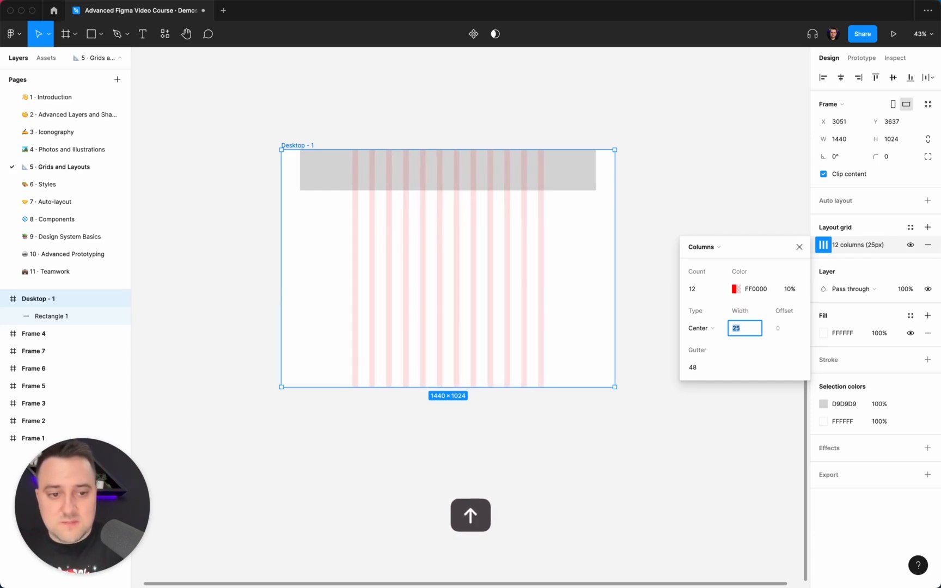
key("Up")
key("Up")
key("Up")
key("Up")
key("Up")
key("Up")
key("Up")
key("Up")
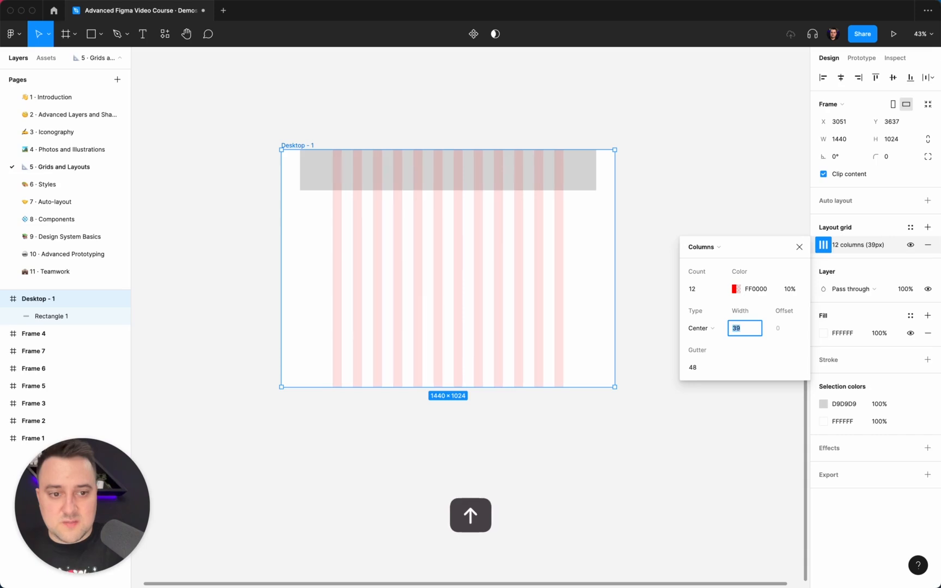
type("56")
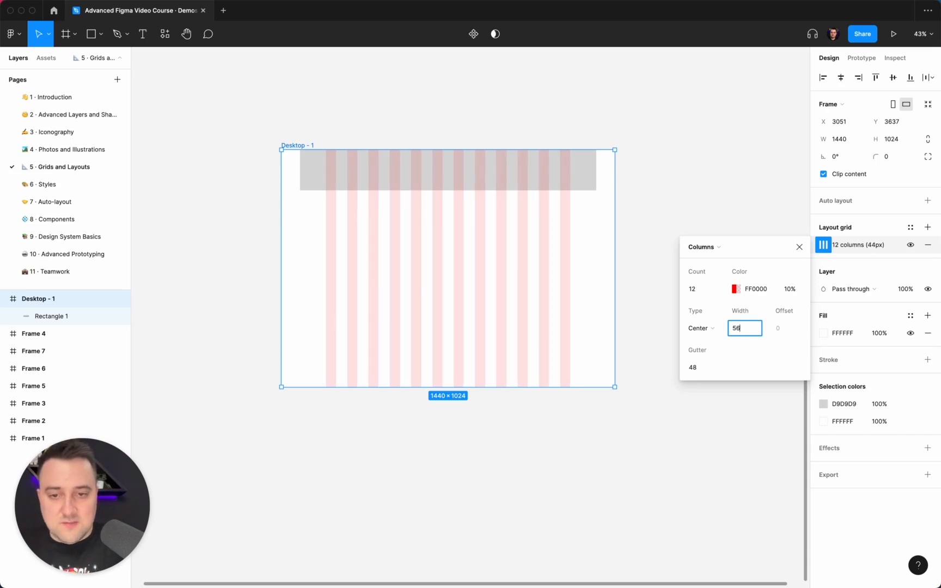
key("Return")
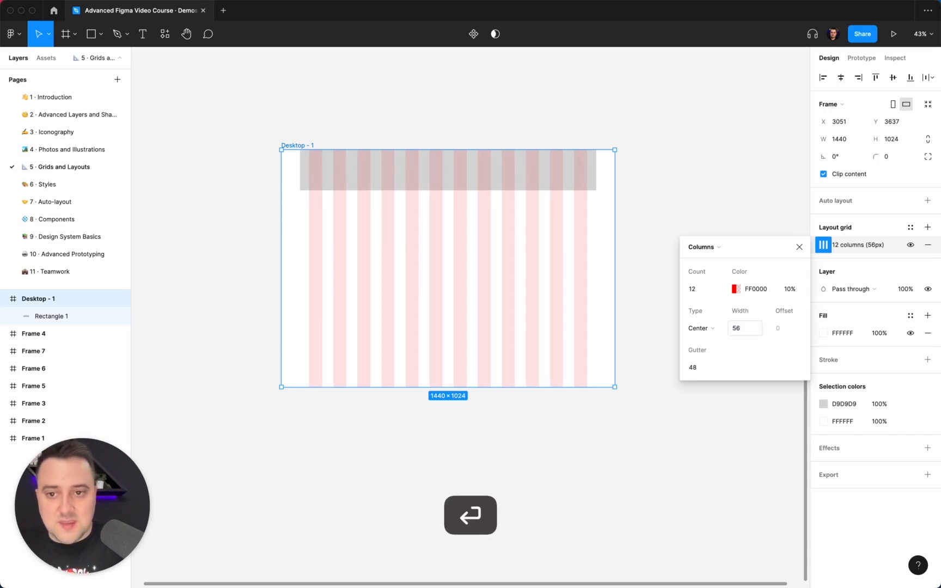
Step: Try a gutter of 40 for the desktop frame's column grid, and reduce it to 32
left_click(699, 369)
type("40")
key("Return")
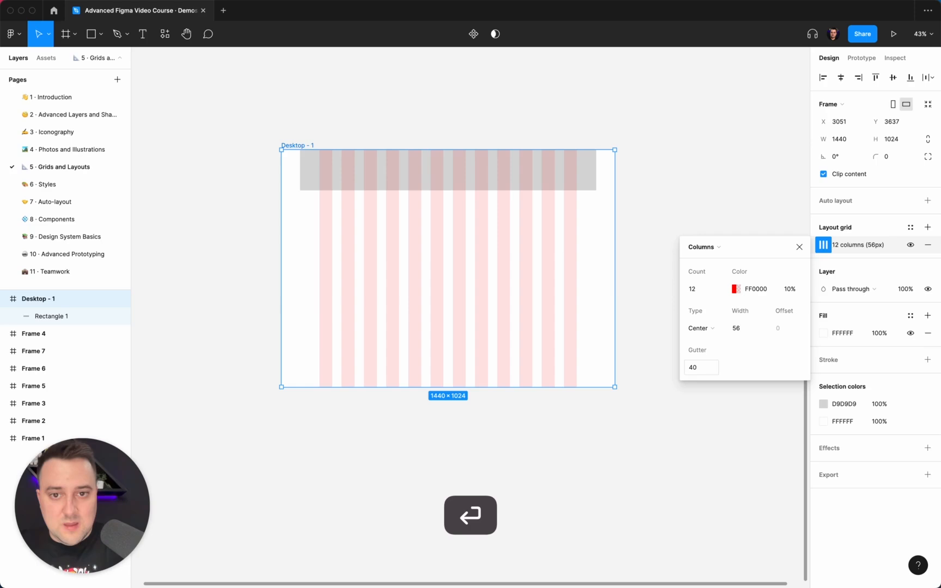
left_click(704, 368)
type("32")
key("Return")
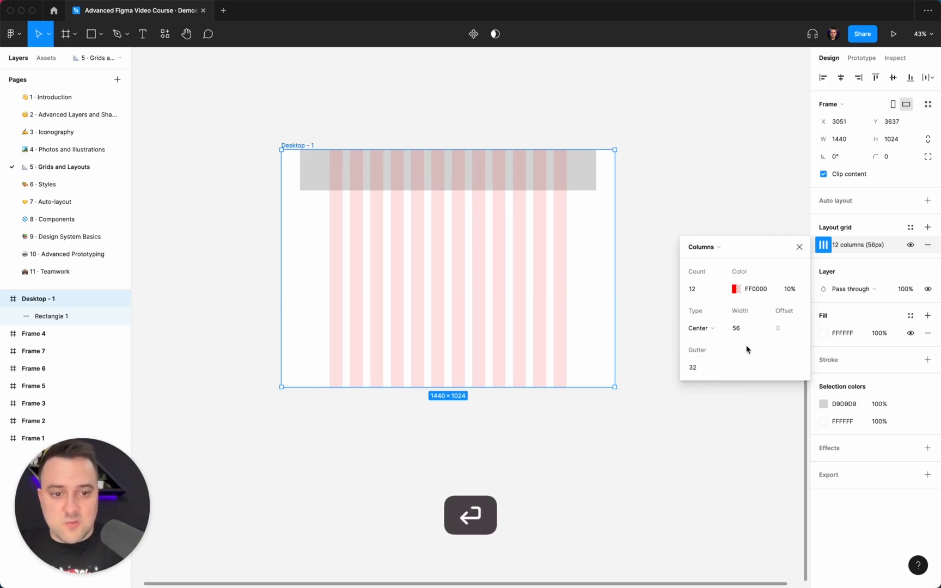
Step: Set the column width of the desktop frame's grid to 64 and leave the grid settings
left_click(740, 329)
type("5")
key("Return")
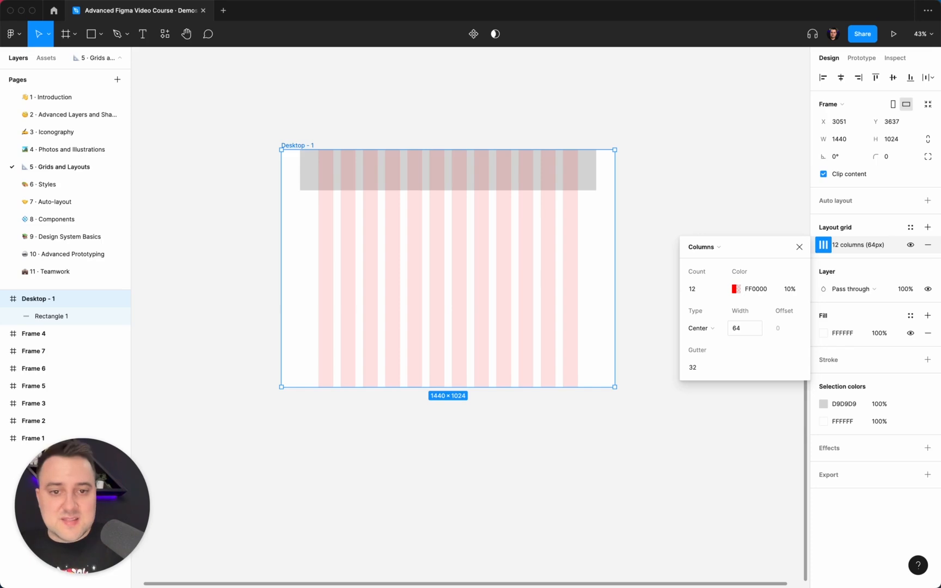
left_click(664, 179)
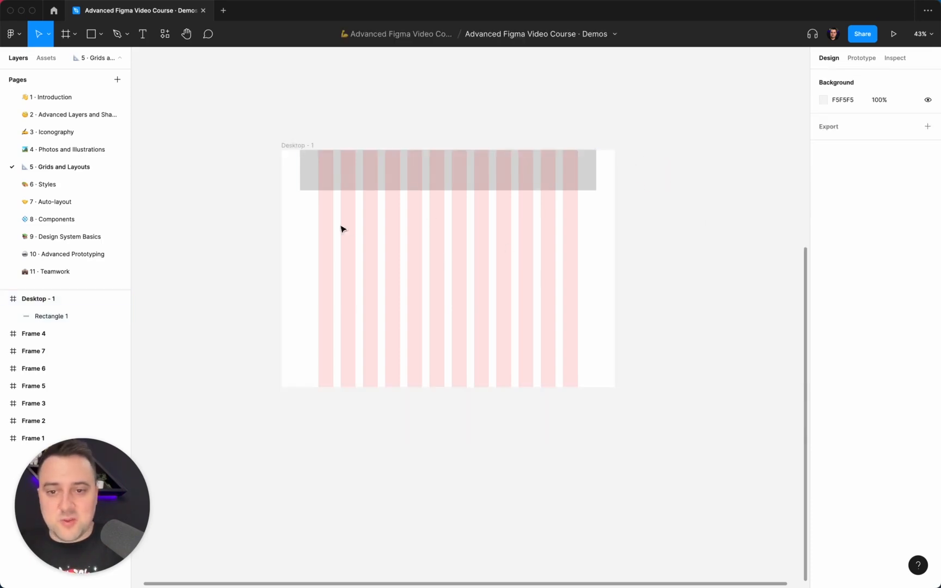
Step: Draw a 1120 × 310 rectangle spanning all twelve columns to check the grid's total width, and delete it
key("r")
left_click_drag(318, 218, 578, 290)
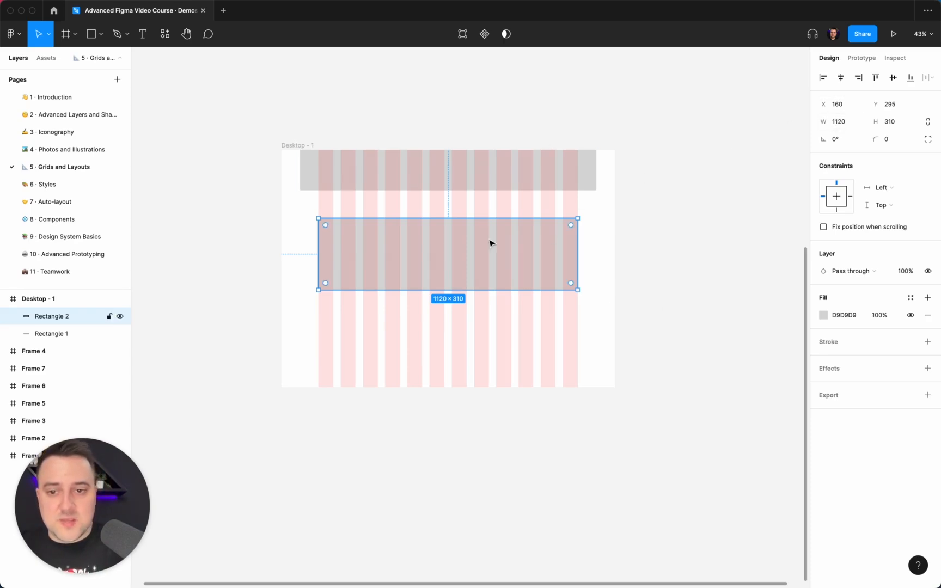
key("Delete")
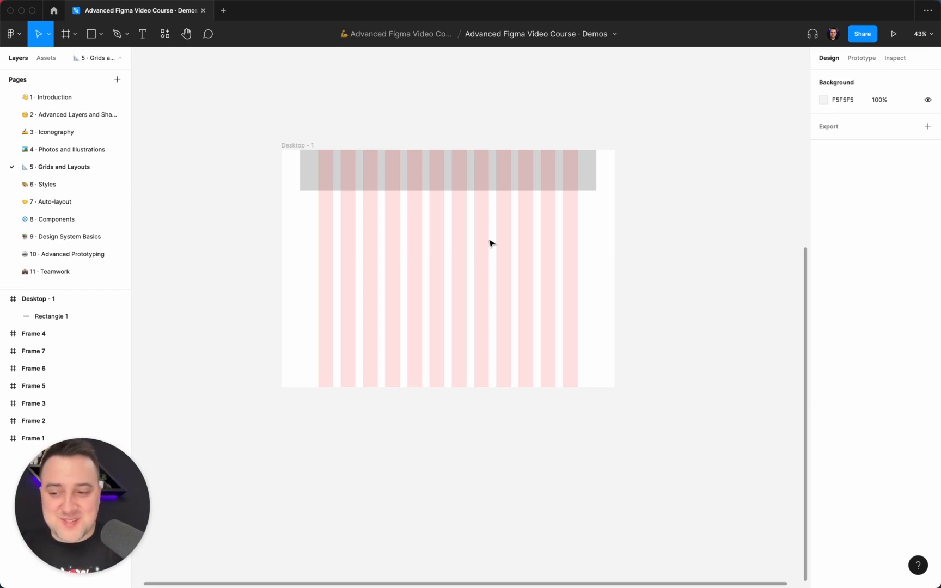
Step: Delete the 1280 px wide grey rectangle along the upper edge of the desktop frame
left_click(479, 188)
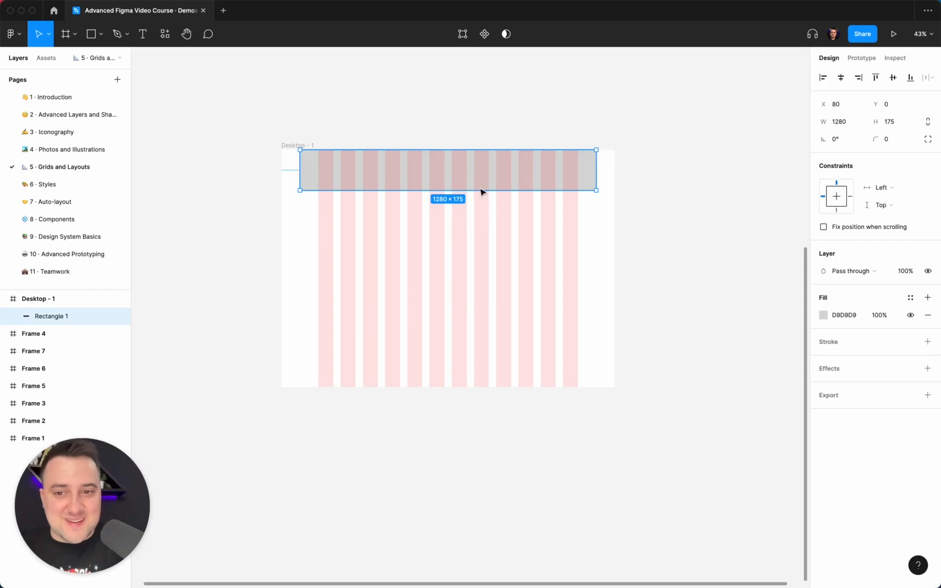
key("BackSpace")
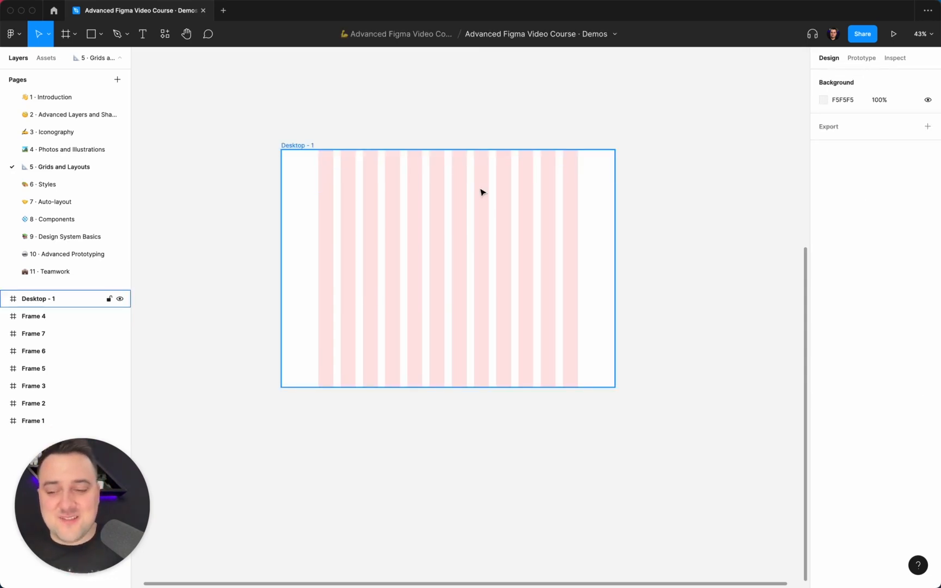
left_click(482, 192)
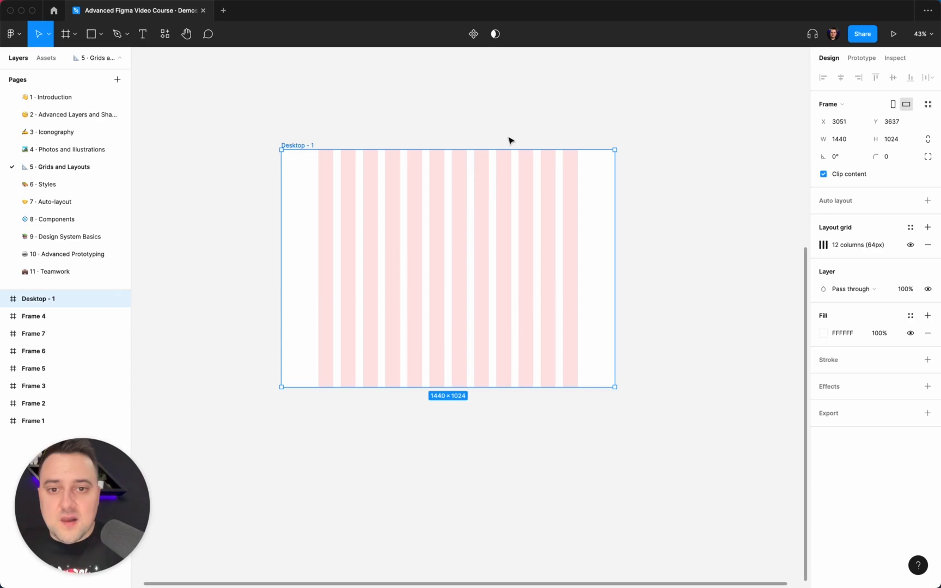
left_click(509, 116)
Step: Duplicate the Desktop - 1 frame and set the copy's width to 1920
left_click(314, 149)
scroll(313, 145, "down", 5)
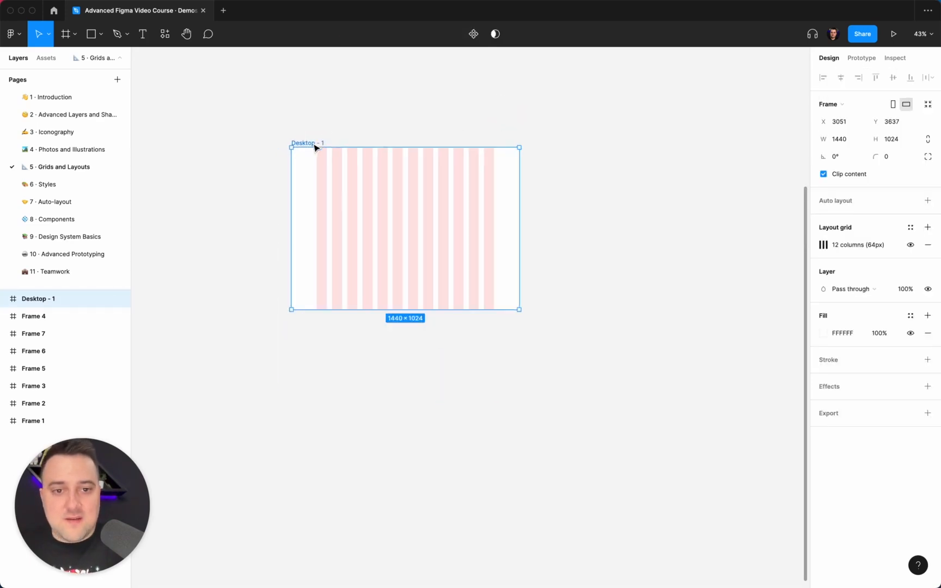
key("super+d")
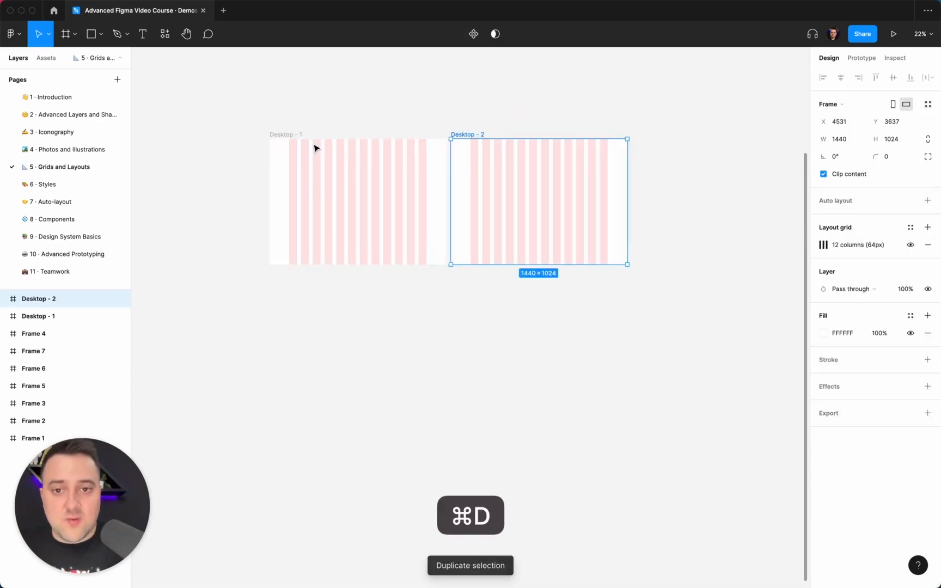
left_click(844, 140)
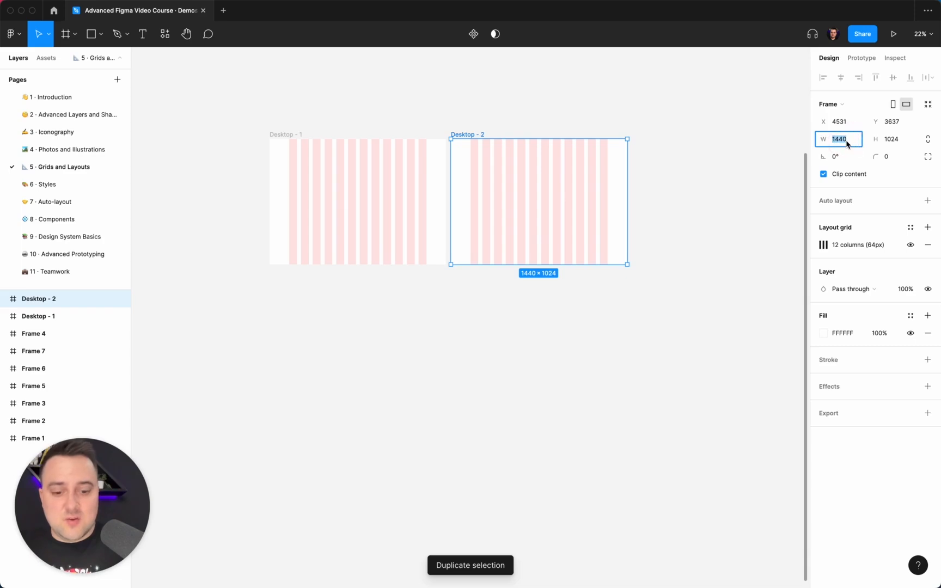
type("1920")
key("Return")
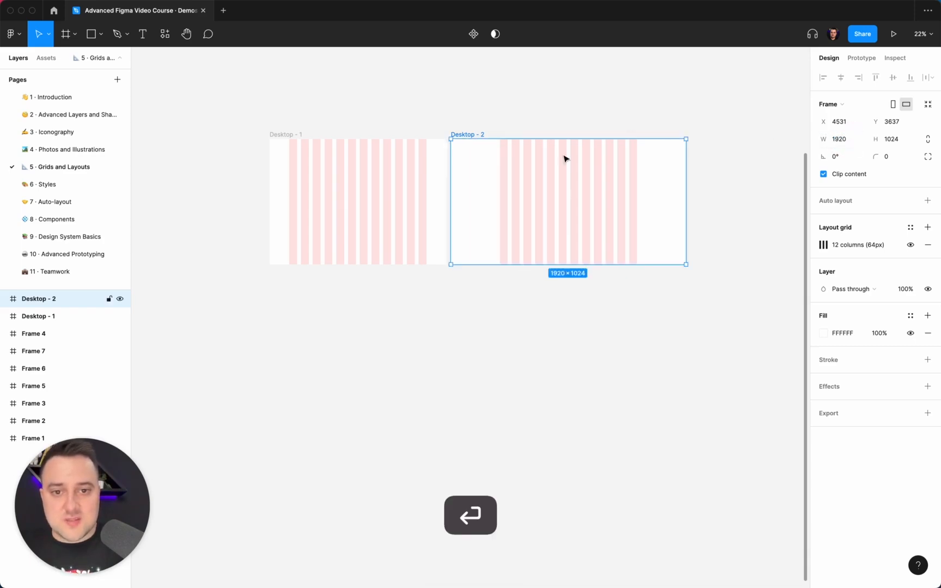
Step: Set the duplicated frame's column grid to a column width of 96 and a gutter of 48
scroll(564, 158, "up", 5)
scroll(565, 158, "right", 2)
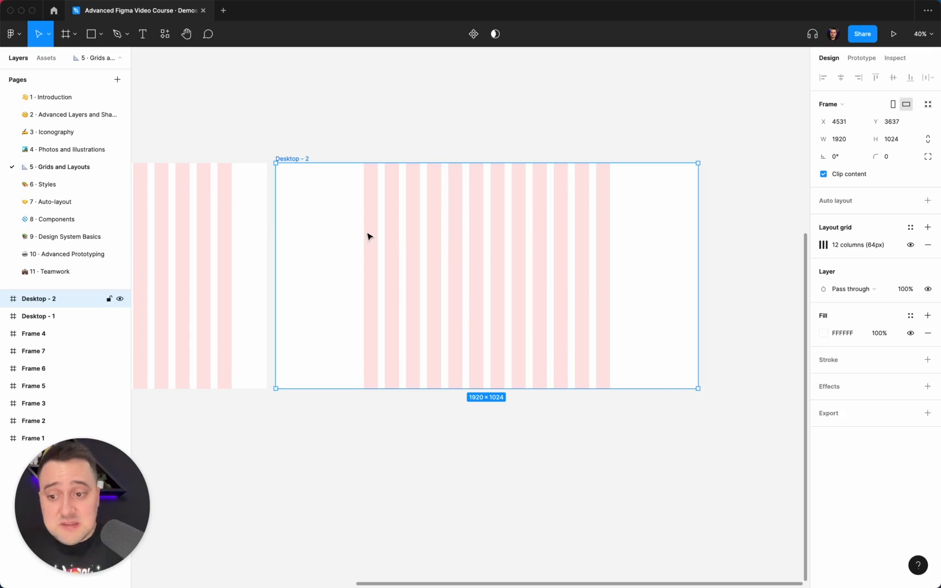
left_click(822, 245)
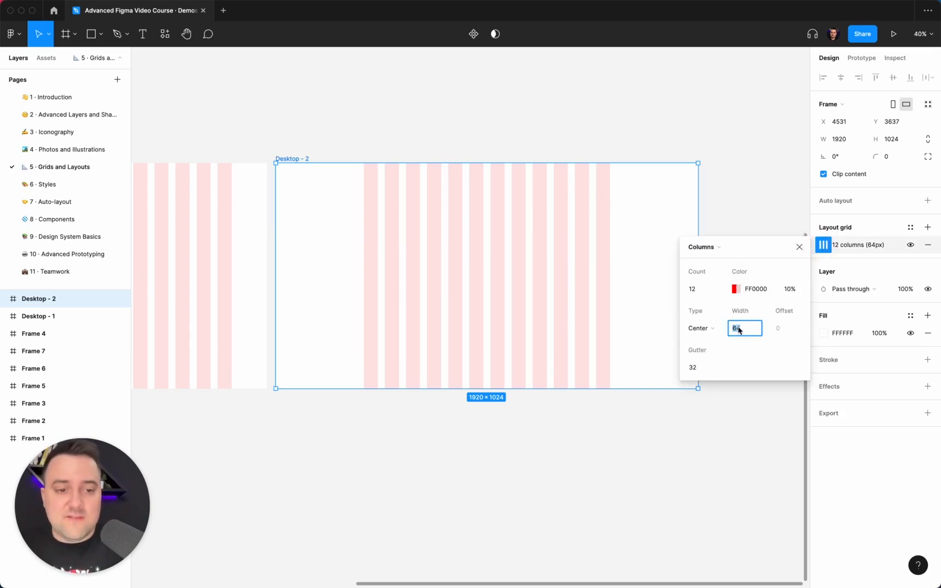
type("96")
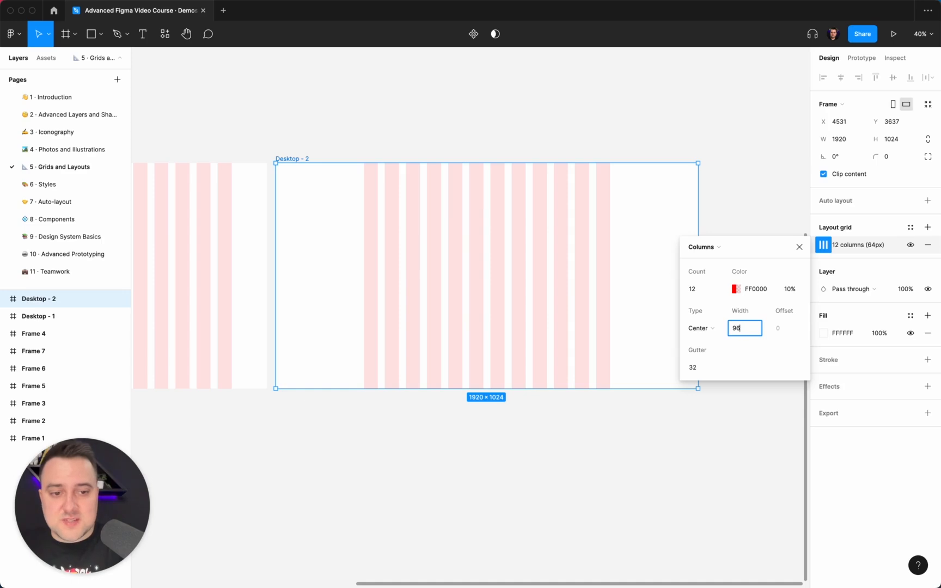
key("Return")
left_click(706, 364)
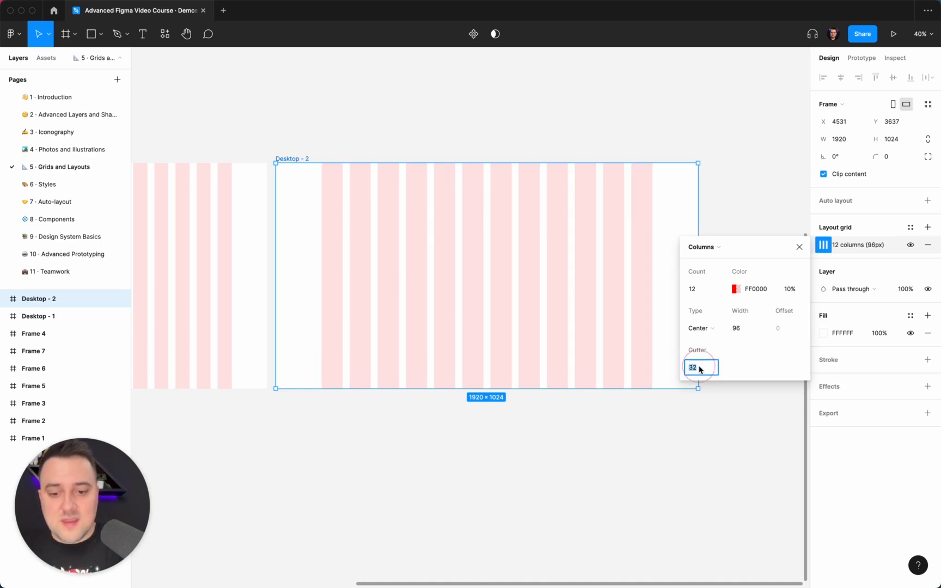
type("48")
key("Return")
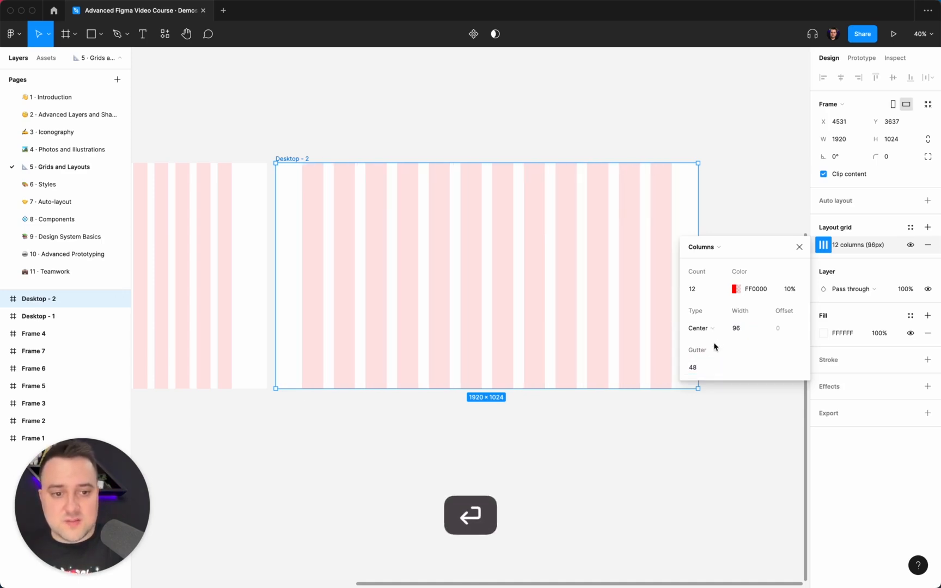
Step: Reduce the column width of the 1920 px wide frame's grid to 80 and deselect the frame
left_click(743, 329)
type("80")
key("Return")
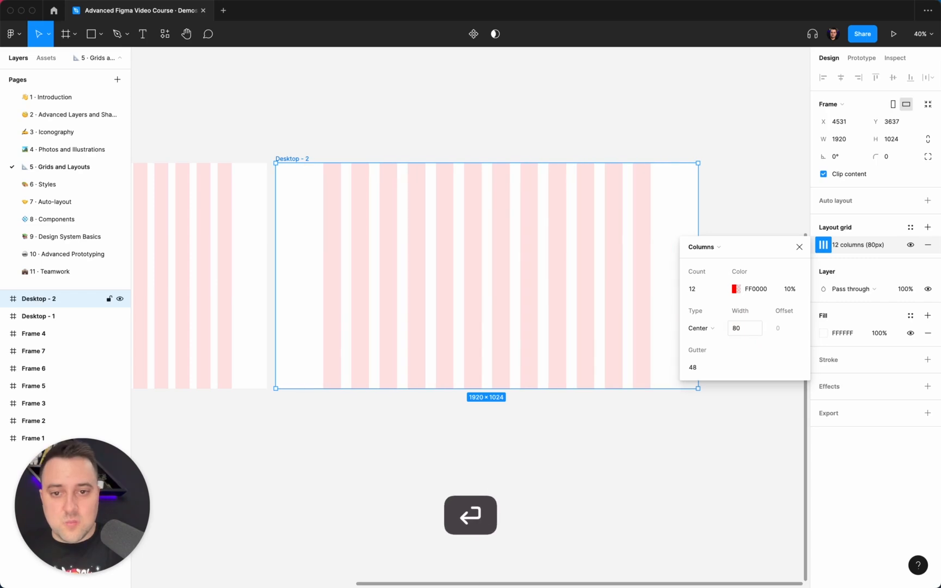
left_click(610, 140)
scroll(609, 143, "down", 3)
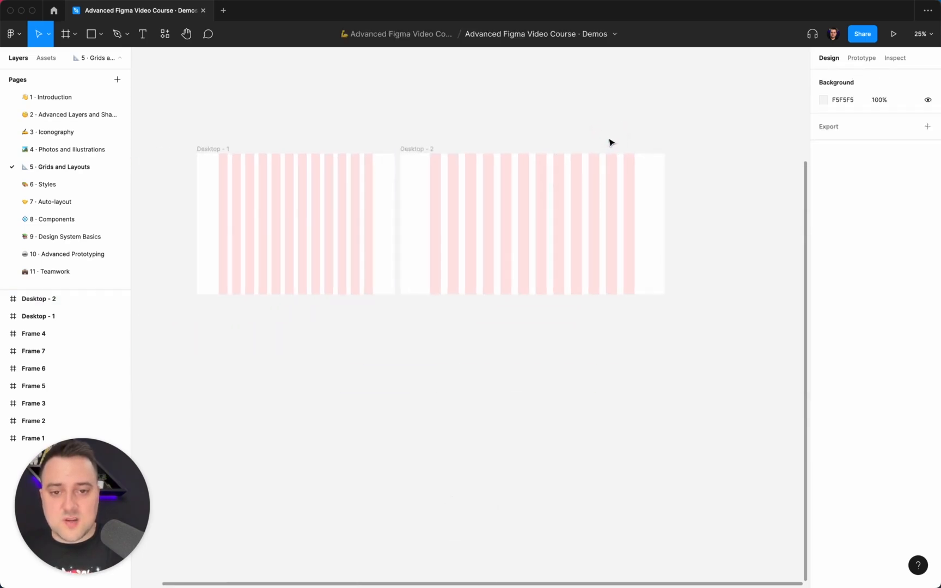
Step: Set the gutter of the Desktop - 2 frame's column grid to 40 and inspect the columns
left_click(563, 184)
left_click(823, 245)
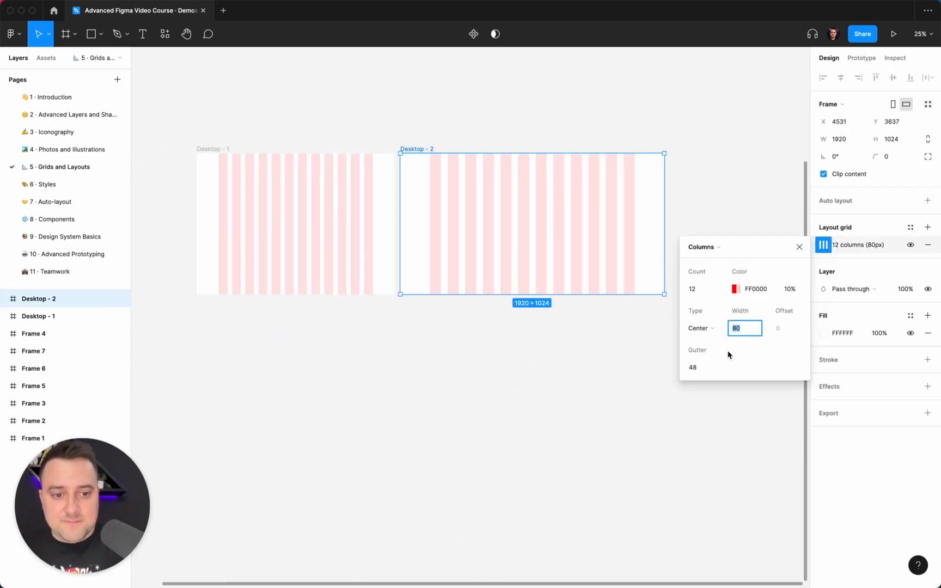
left_click(702, 367)
type("40")
key("Return")
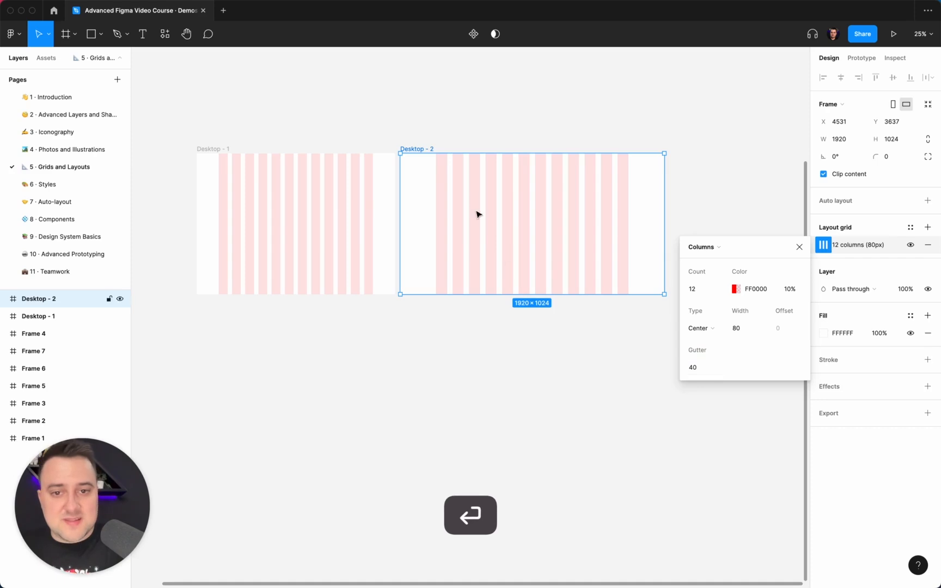
left_click(480, 122)
scroll(481, 122, "up", 3)
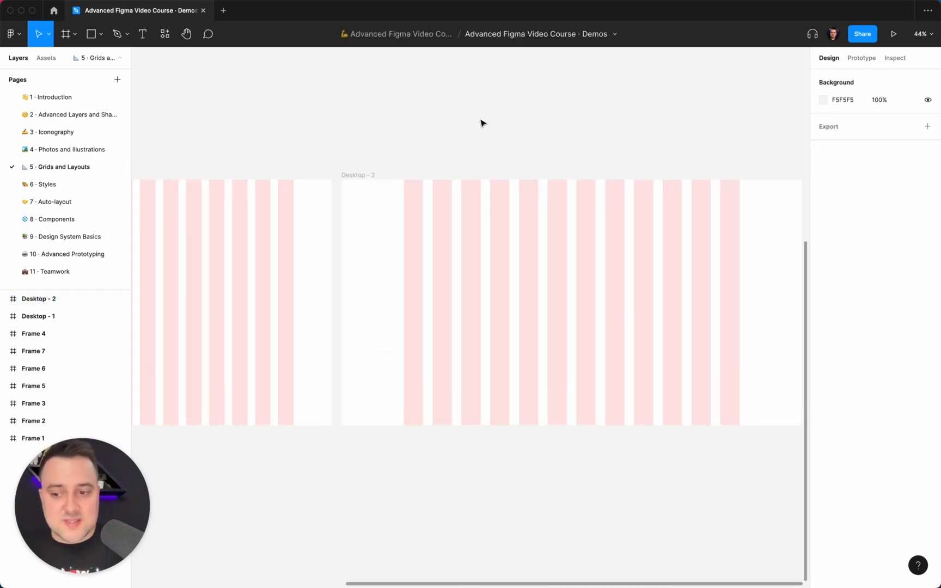
Step: Delete the Desktop - 2 frame
scroll(481, 123, "down", 4)
left_click(482, 122)
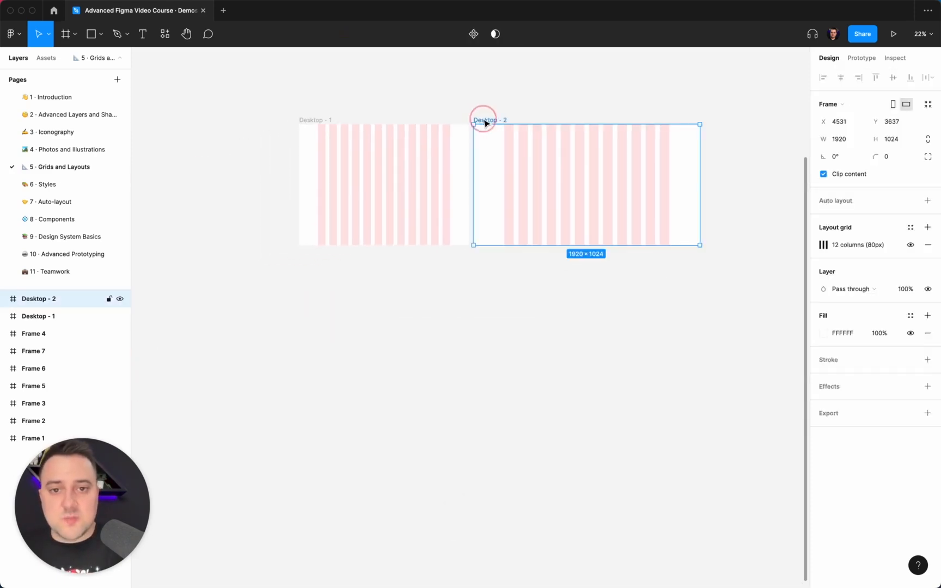
key("Delete")
left_click(308, 124)
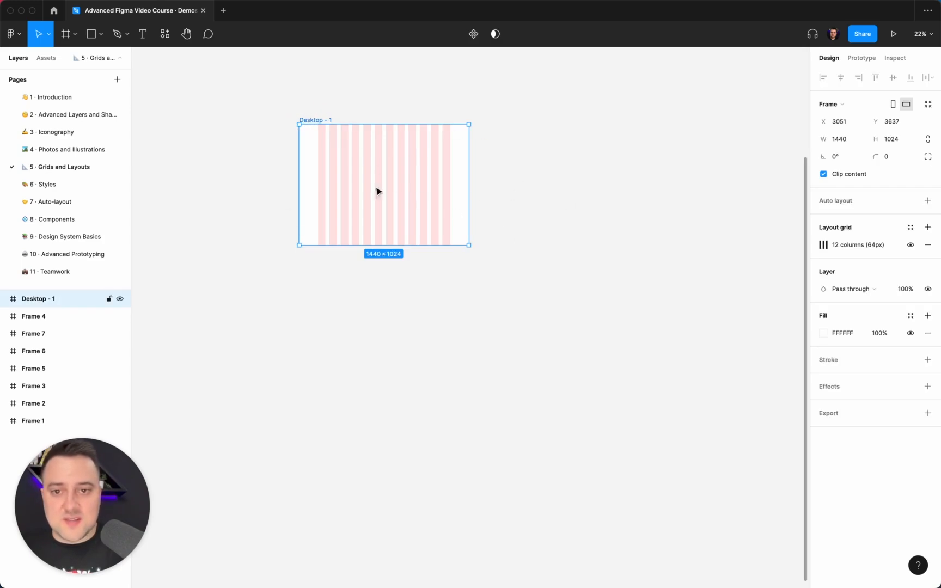
scroll(462, 157, "up", 3)
scroll(463, 157, "left", 3)
scroll(463, 157, "up", 1)
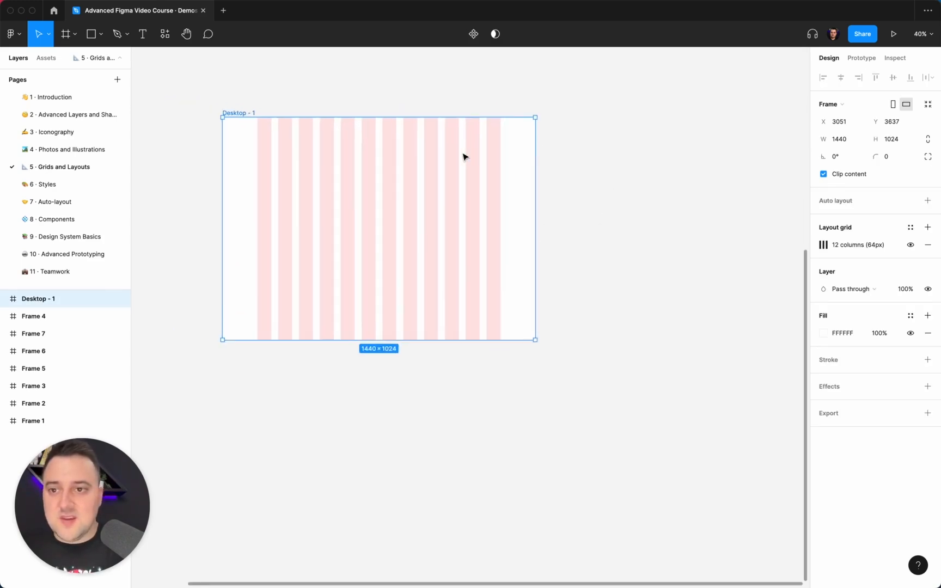
left_click(587, 205)
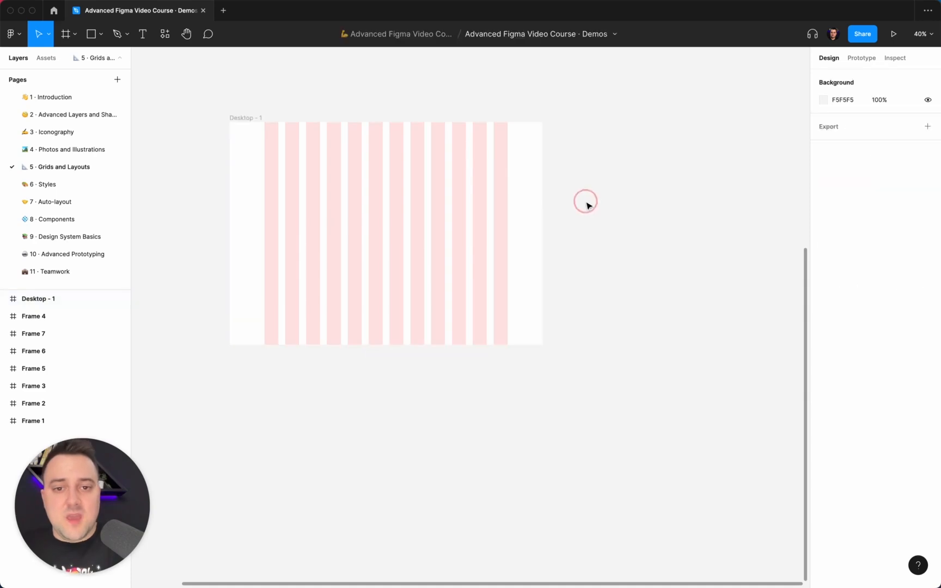
scroll(587, 206, "down", 3)
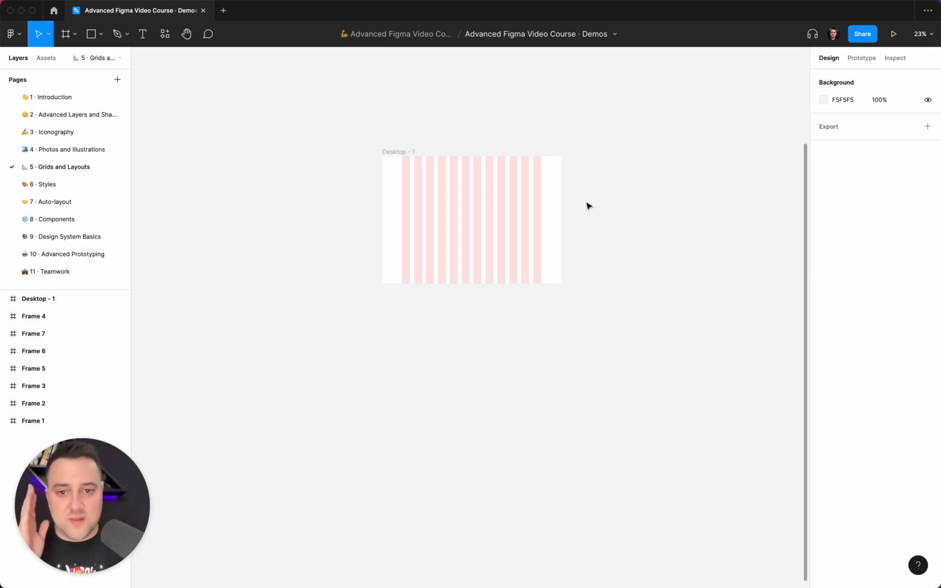
scroll(589, 206, "up", 5)
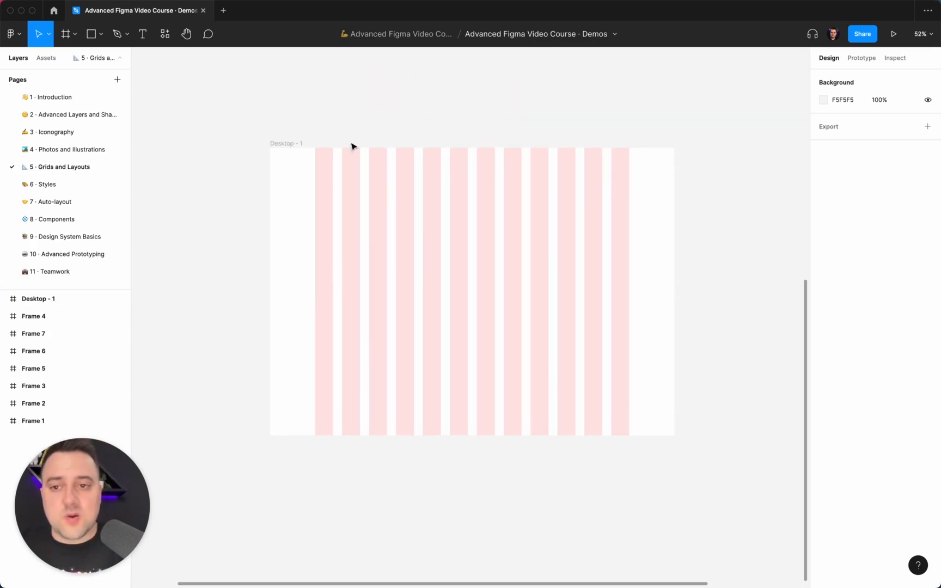
Step: Switch the Desktop - 1 frame's column grid to the Stretch type with a margin of 96
left_click(299, 145)
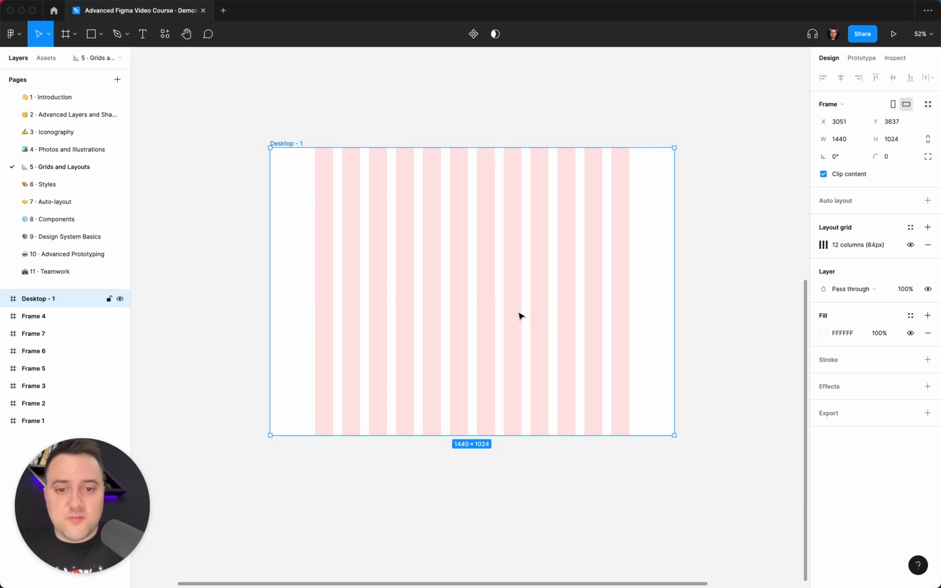
left_click(822, 245)
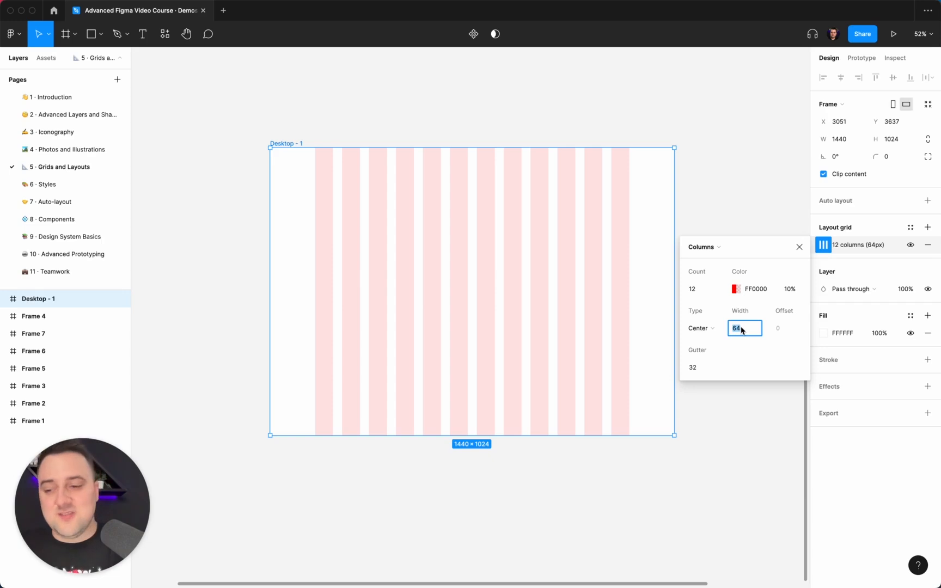
left_click(709, 329)
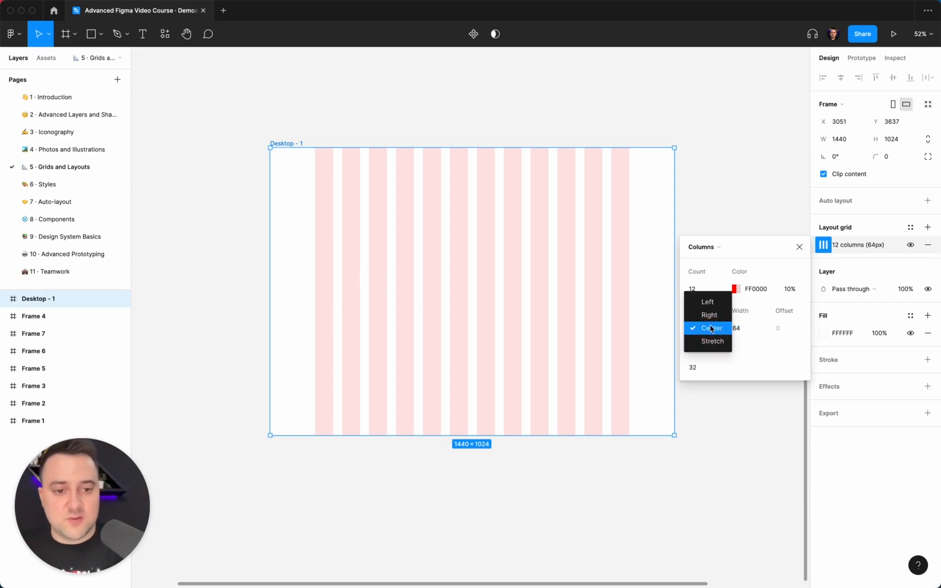
left_click(709, 342)
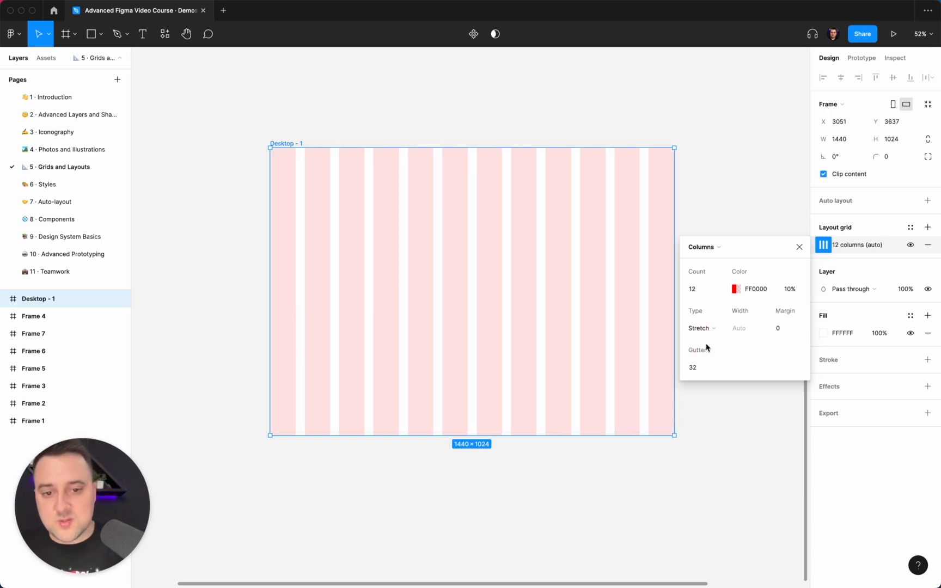
left_click(778, 328)
type("96")
key("Return")
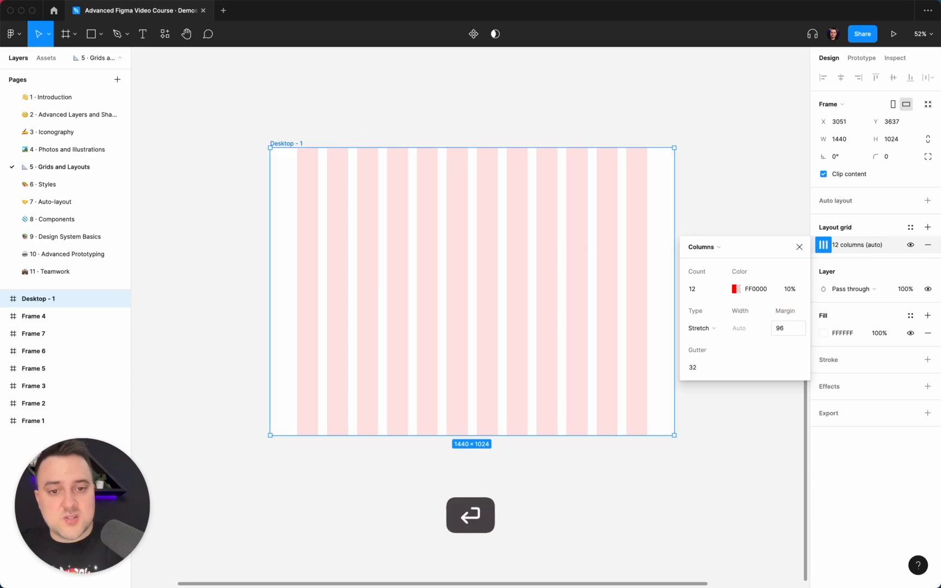
Step: Set the margin of the Desktop - 1 frame's stretched column grid to 128
left_click(783, 330)
type("128")
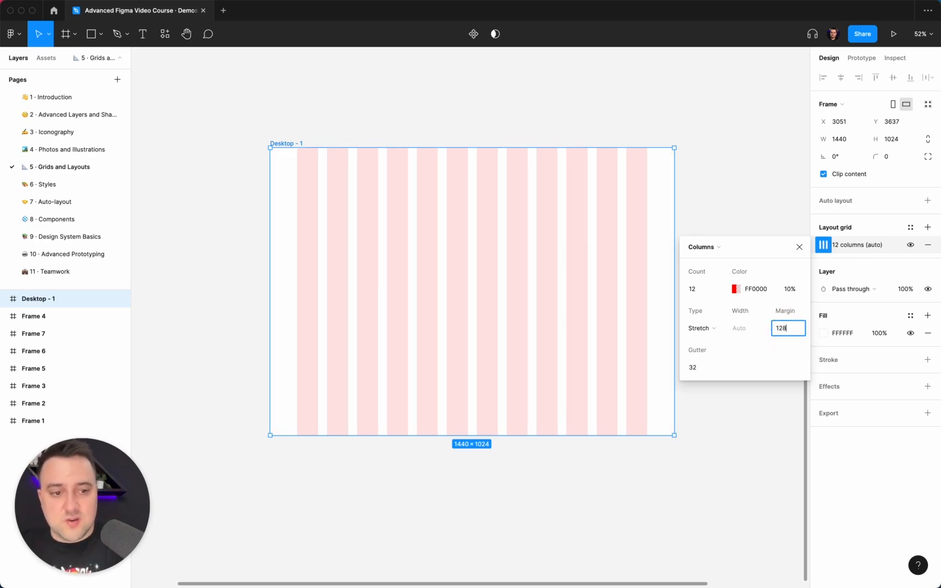
key("Return")
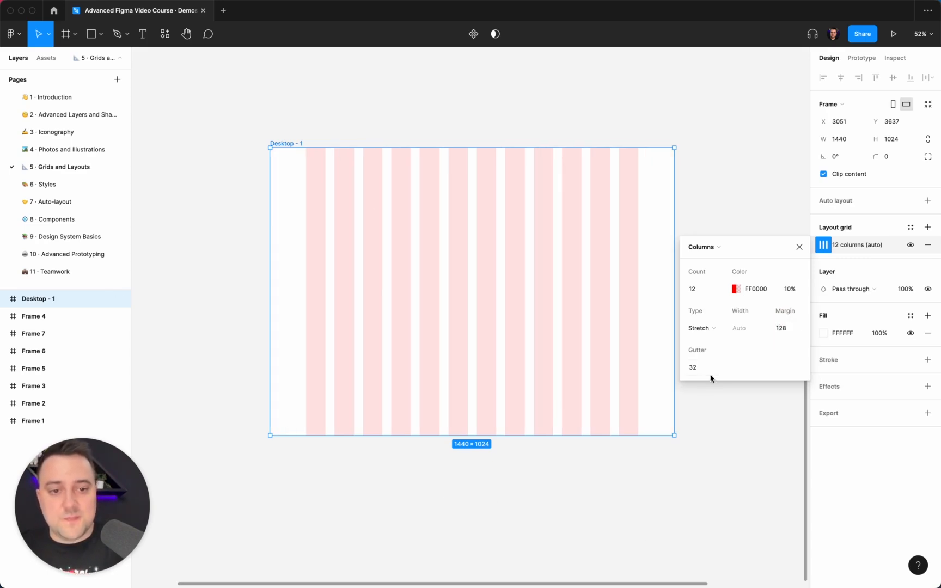
Step: Set the gutter of the Desktop - 1 frame's column grid to 24
left_click(697, 369)
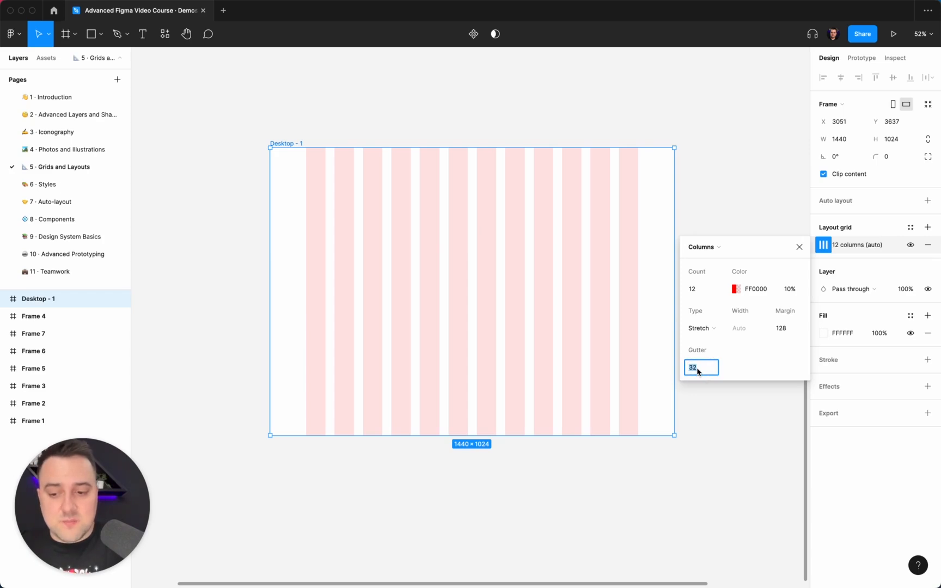
type("16")
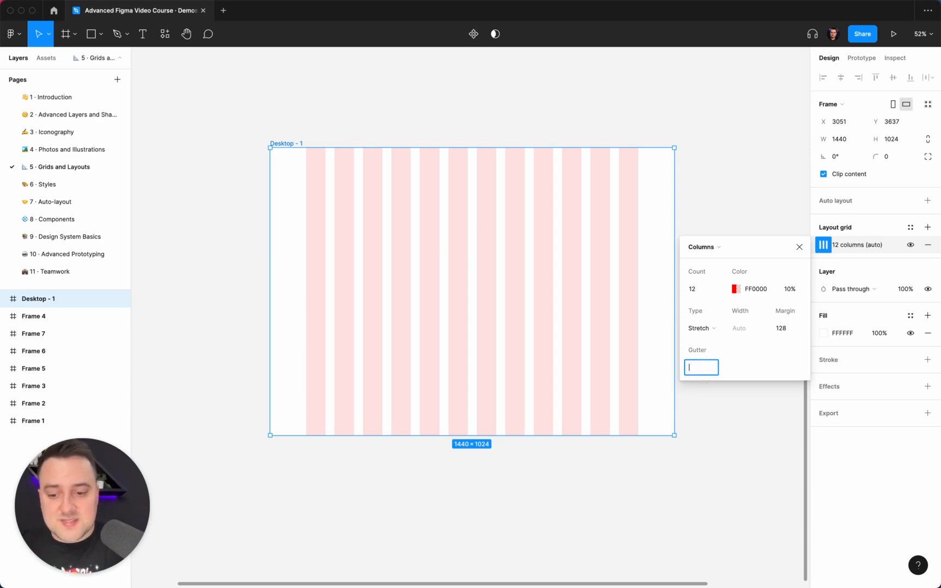
type("32")
key("Return")
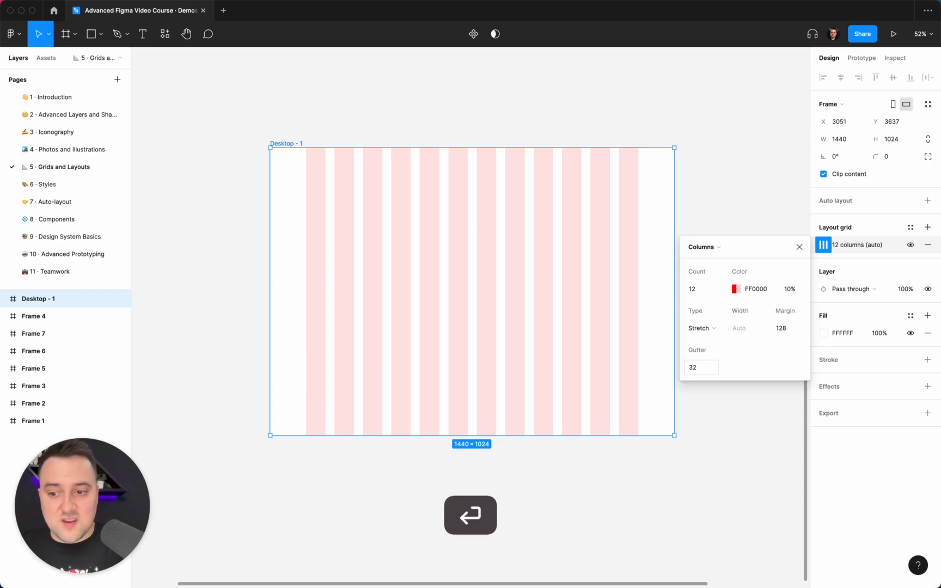
left_click(695, 371)
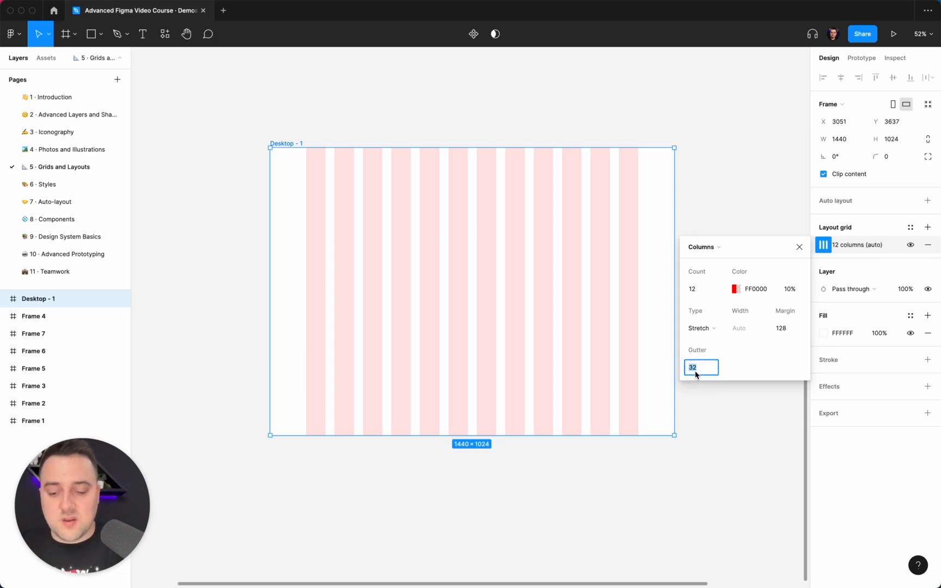
type("24")
key("Return")
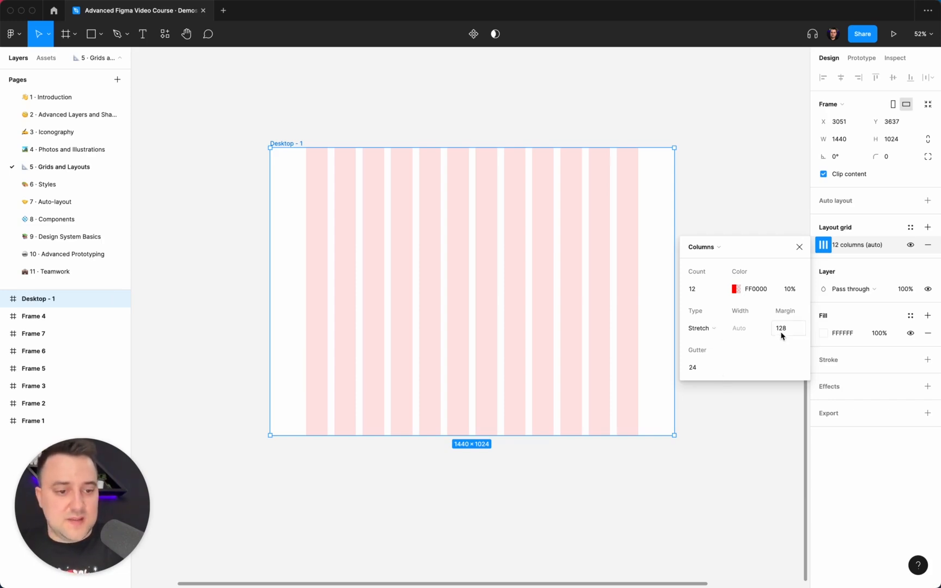
Step: Change the Desktop - 1 frame's column grid type to Center and close its settings
left_click(708, 328)
left_click(711, 315)
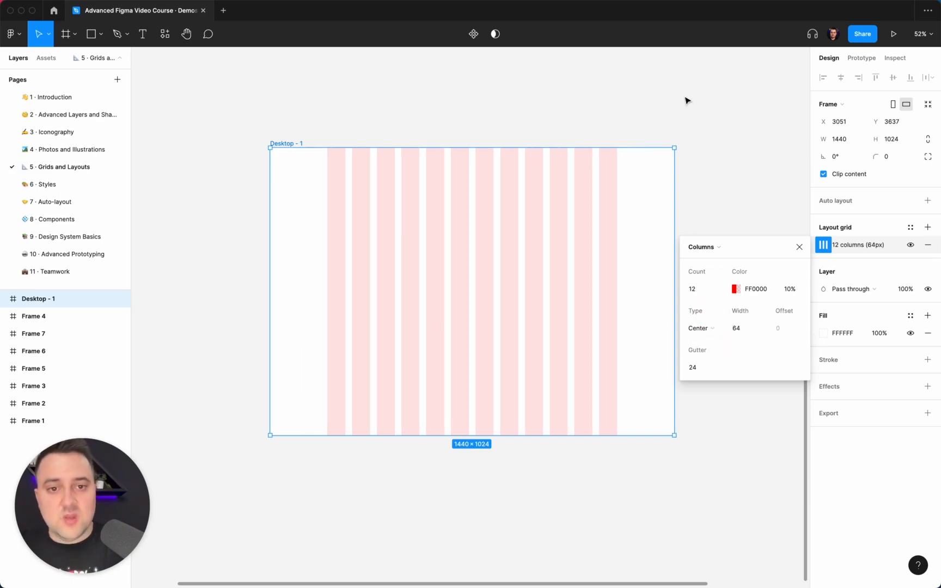
left_click(674, 111)
Step: Duplicate the Desktop - 1 frame beside the original and keep the copy selected
scroll(672, 114, "down", 5)
left_click(469, 129)
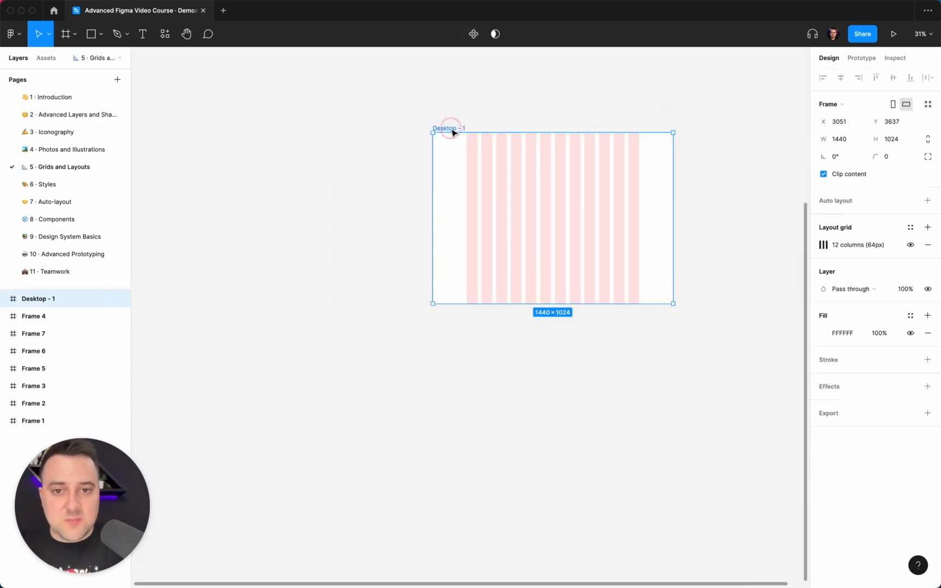
scroll(452, 130, "right", 10)
key("super+d")
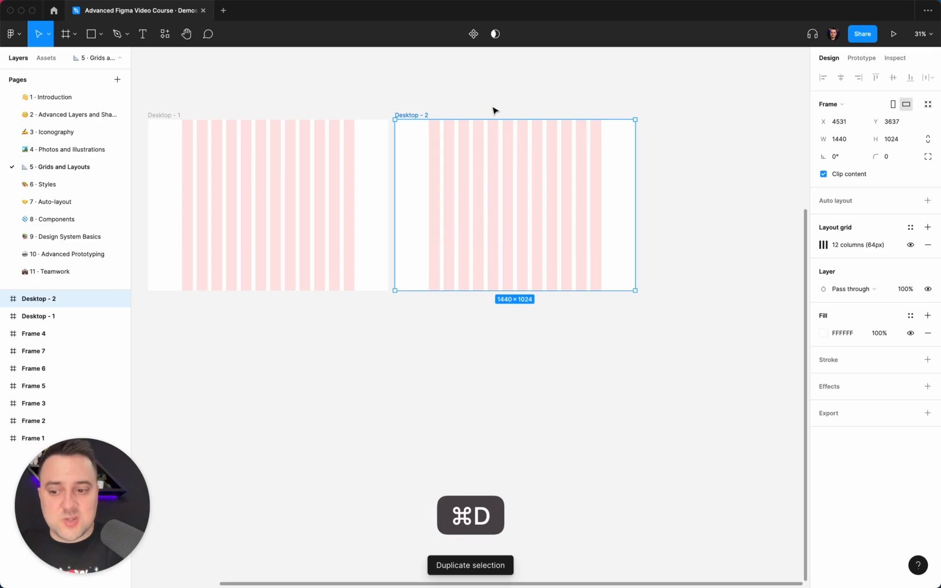
scroll(493, 110, "left", 5)
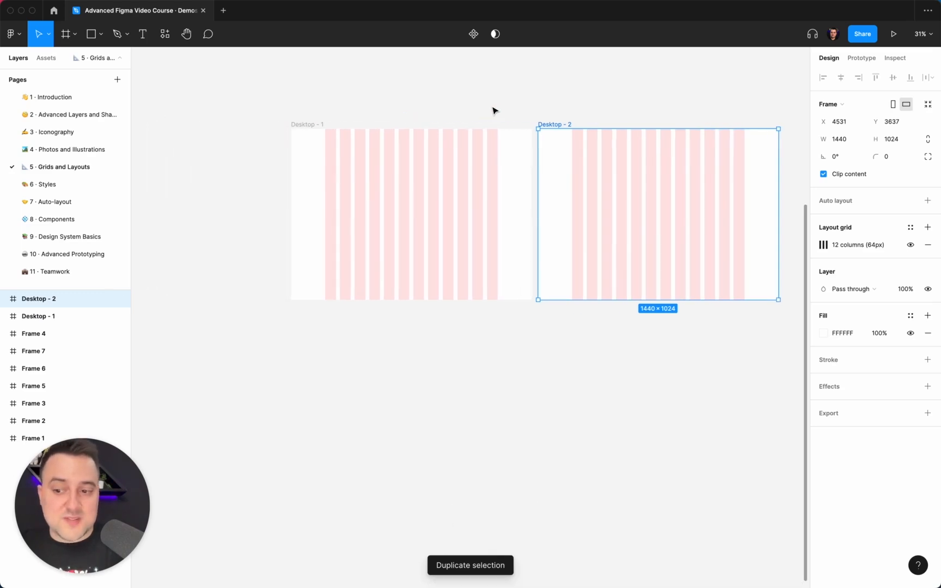
scroll(493, 109, "right", 3)
left_click(487, 121)
left_click(488, 132)
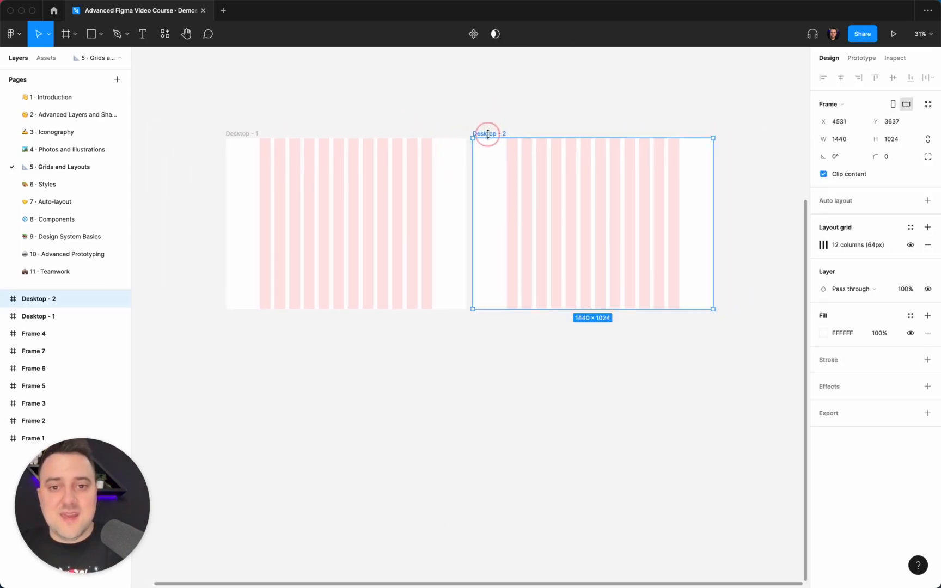
scroll(601, 210, "up", 5)
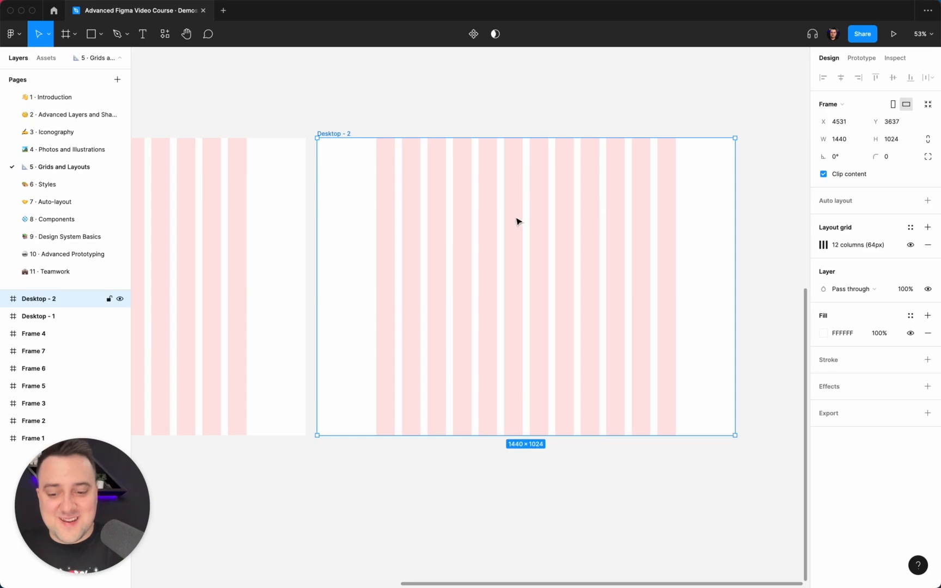
key("r")
mouse_move(318, 139)
left_mouse_down()
mouse_move(406, 279)
mouse_move(388, 272)
mouse_move(364, 436)
left_mouse_up()
left_click_drag(398, 282, 418, 280)
key("Delete")
left_click(393, 258)
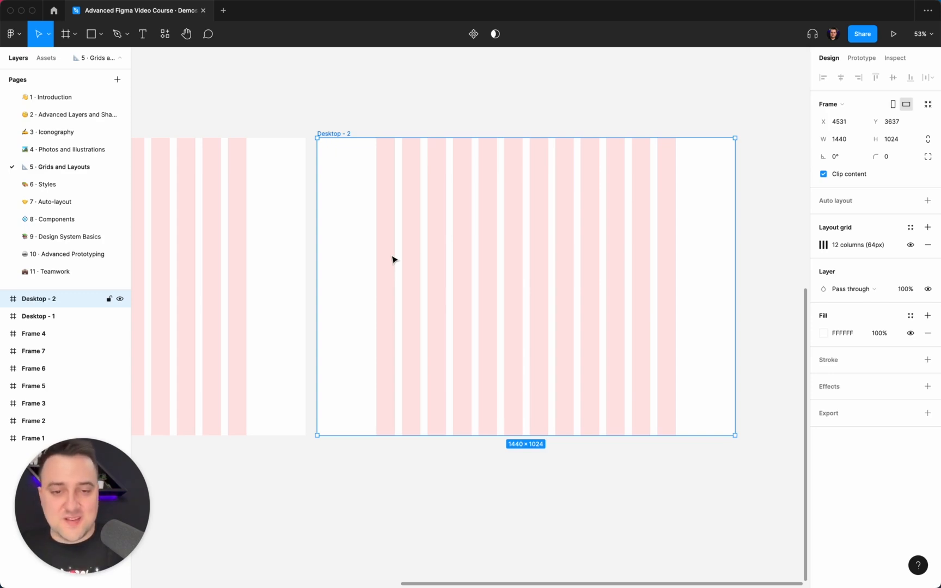
Step: Remove the column layout grid from the Desktop - 2 frame and keep the frame selected
scroll(393, 259, "down", 5)
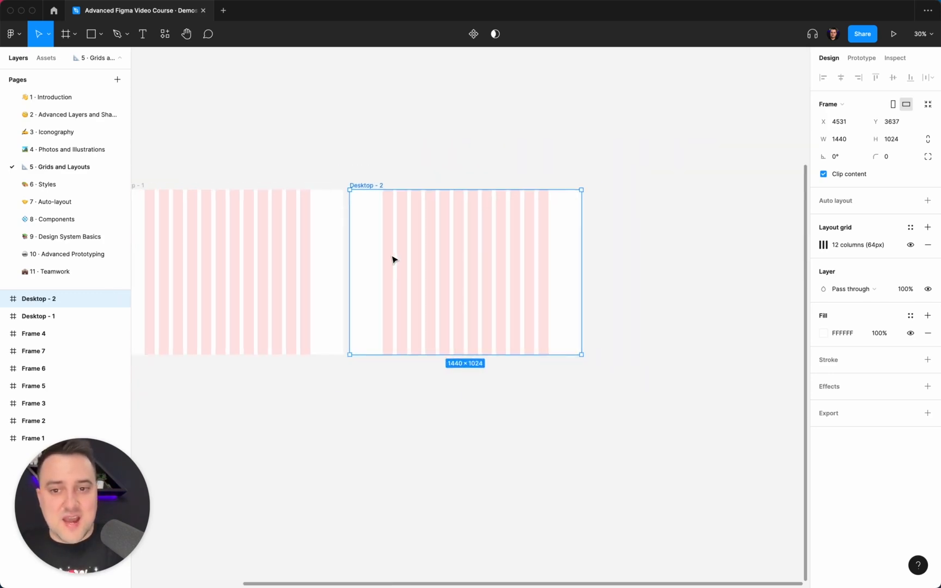
left_click(928, 244)
left_click(423, 175)
left_click(387, 178)
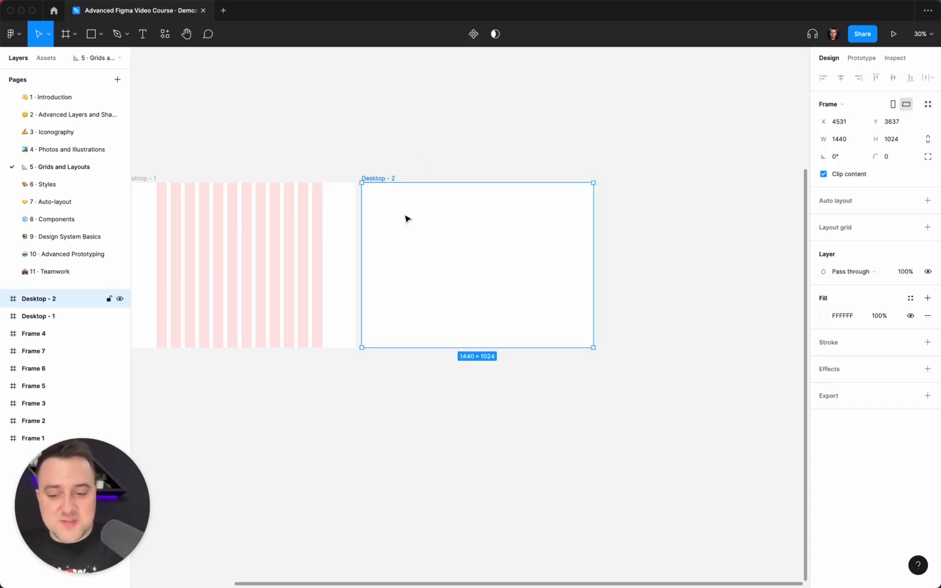
Step: Draw a nested frame about 668 × 847 inside Desktop - 2 and give it a solid EAEAEA fill
scroll(392, 197, "up", 2)
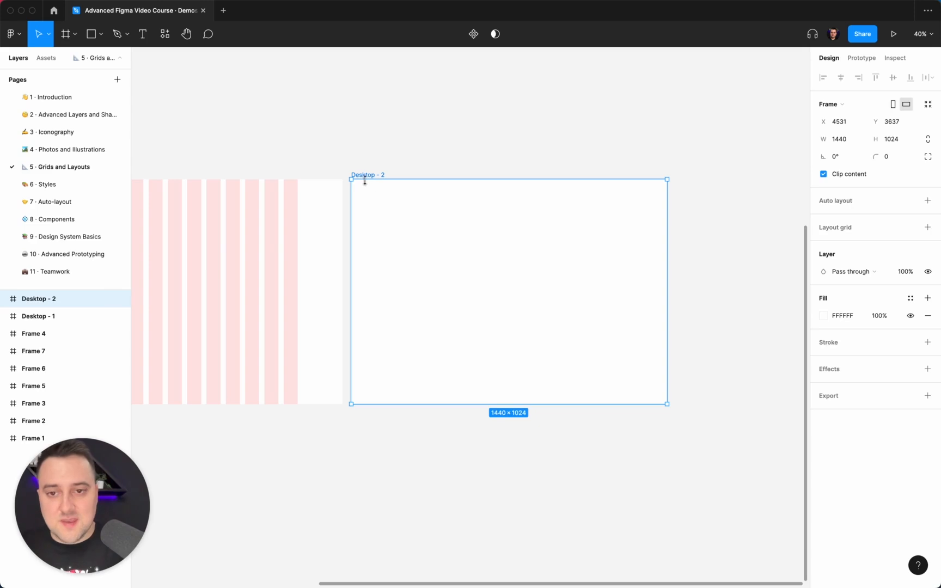
key("f")
left_click_drag(359, 187, 505, 371)
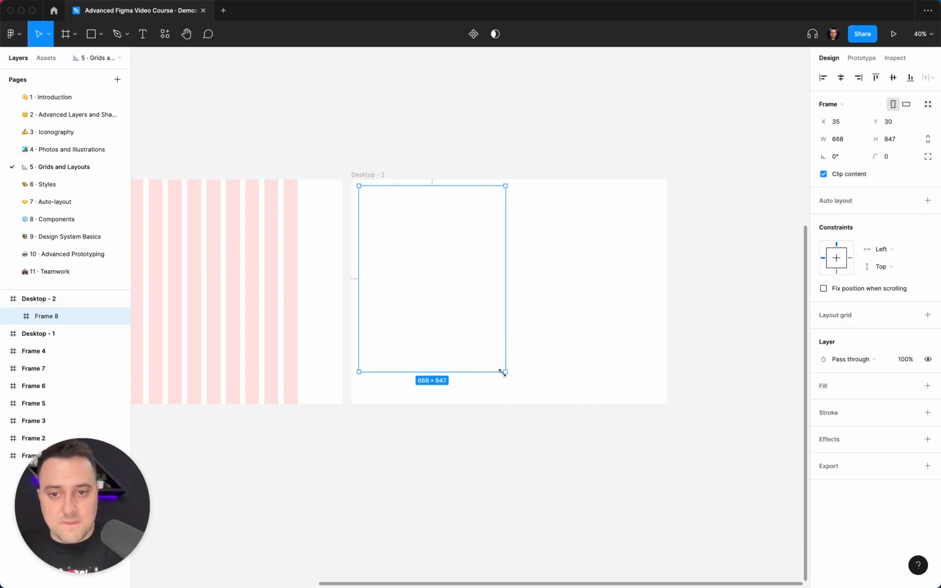
left_click(927, 385)
left_click(823, 403)
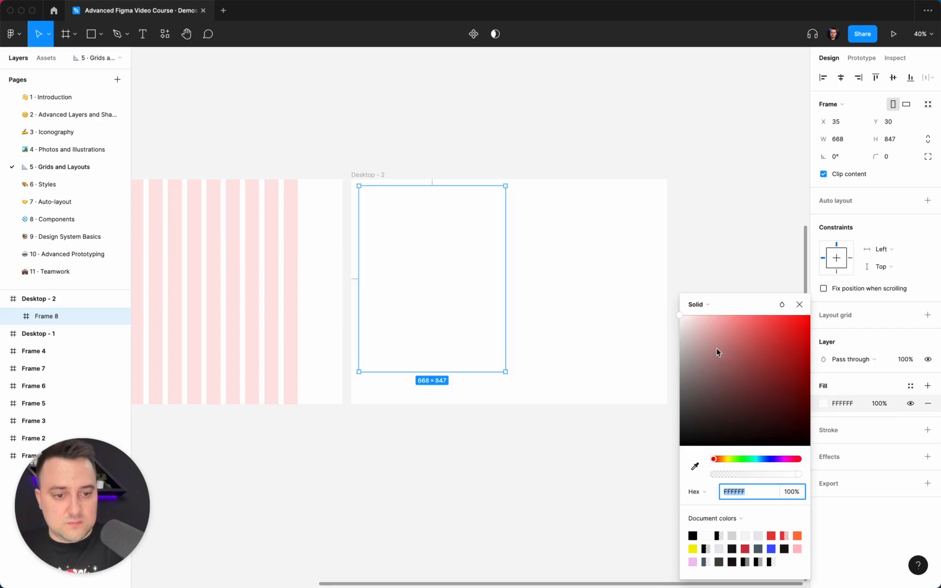
type("EAEAEA")
key("Return")
left_click(578, 296)
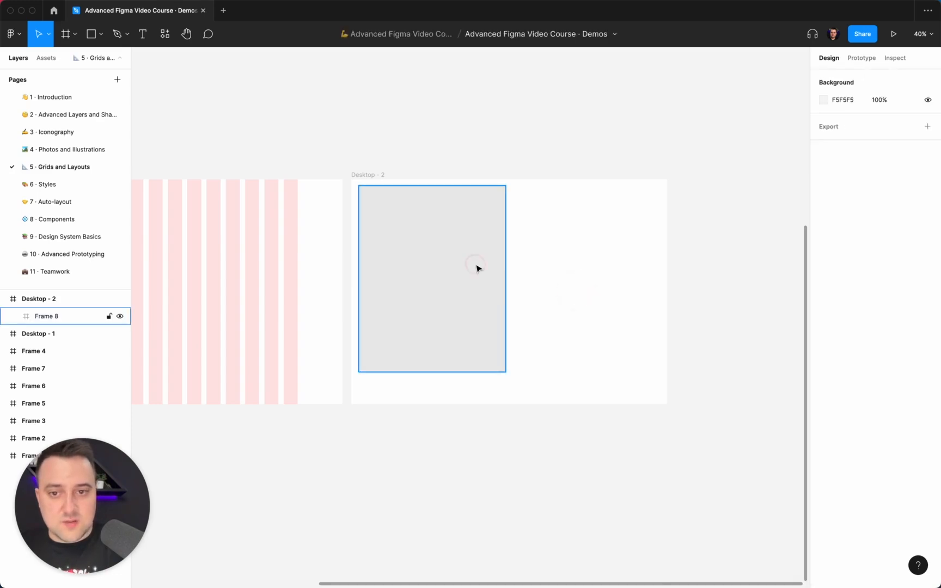
Step: Align the grey nested frame to the top-left corner of Desktop - 2 and stretch its height to 1024
left_click(478, 267)
left_click(823, 78)
left_click(875, 80)
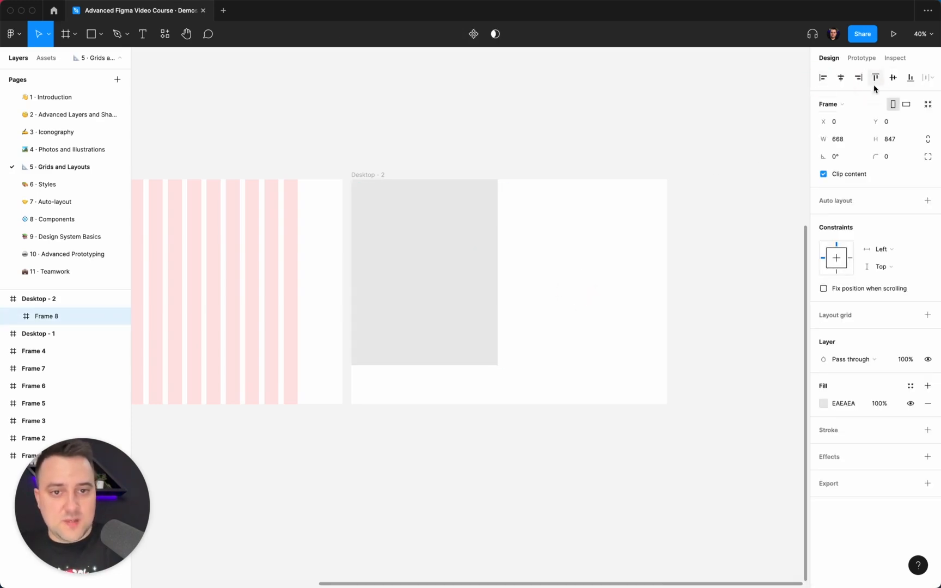
left_click_drag(399, 364, 401, 404)
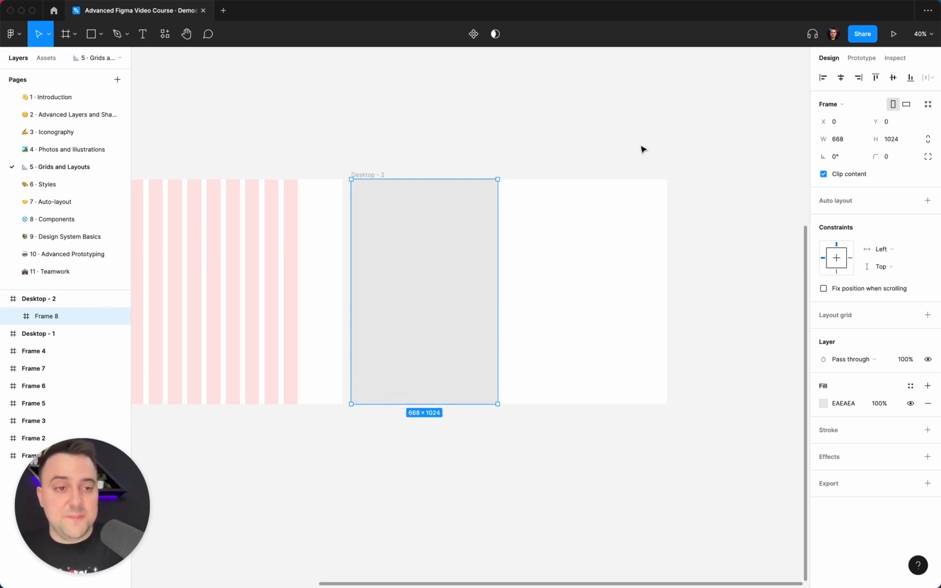
Step: Try the grey sidebar frame at a width of 248 and then 264
left_click(842, 141)
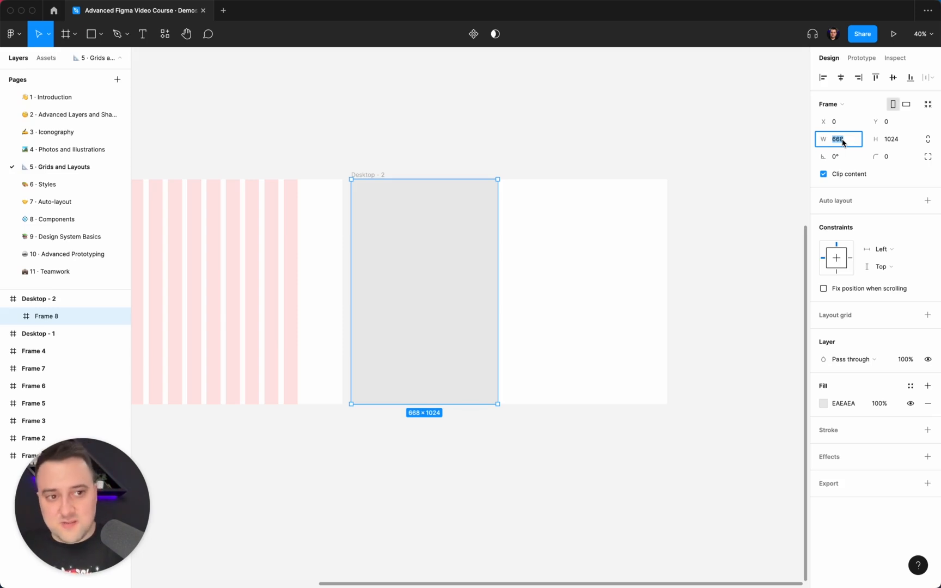
type("248")
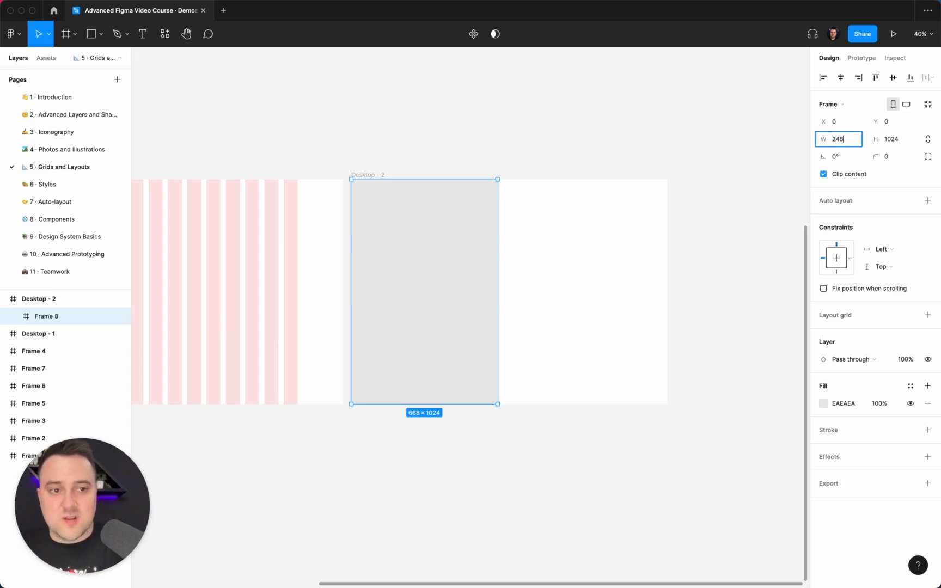
key("Return")
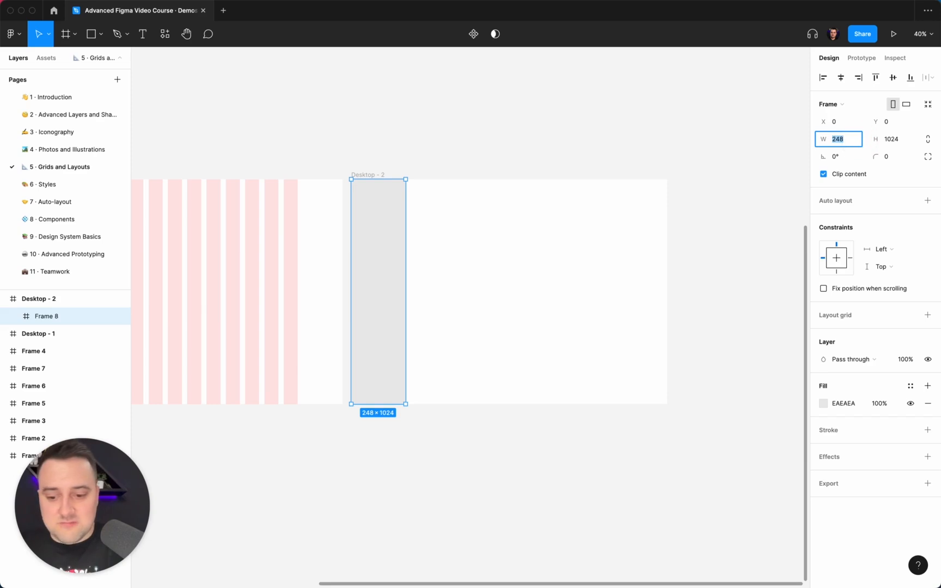
type("264")
key("Return")
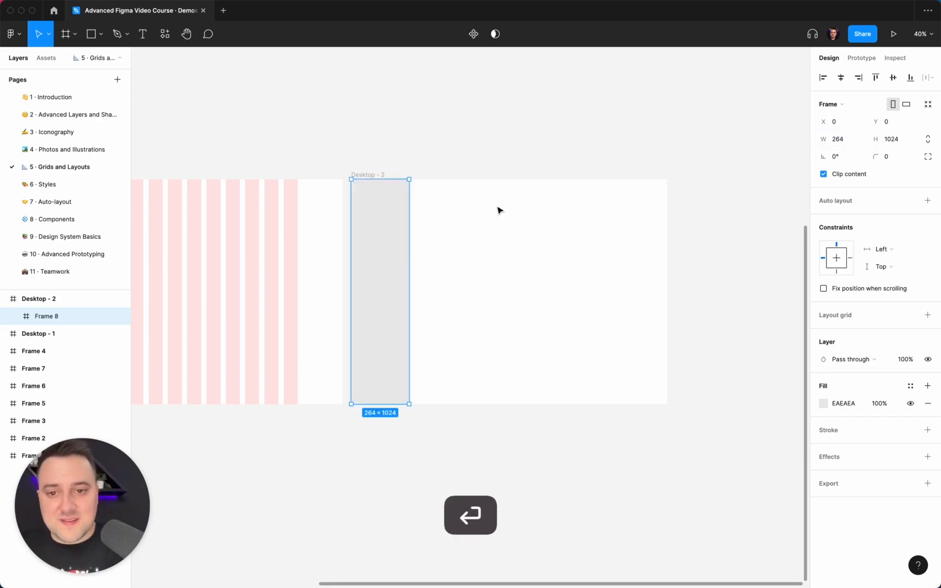
scroll(500, 211, "up", 5)
scroll(500, 211, "down", 3)
scroll(500, 211, "down", 2)
scroll(500, 211, "up", 1)
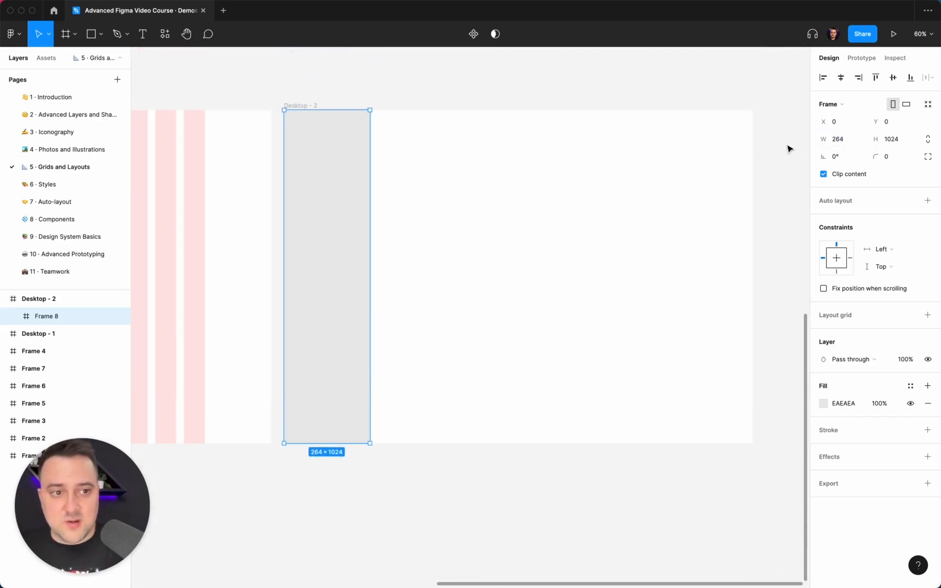
Step: Set the grey sidebar frame's width to 248 and add auto layout to it
left_click(848, 138)
type("24")
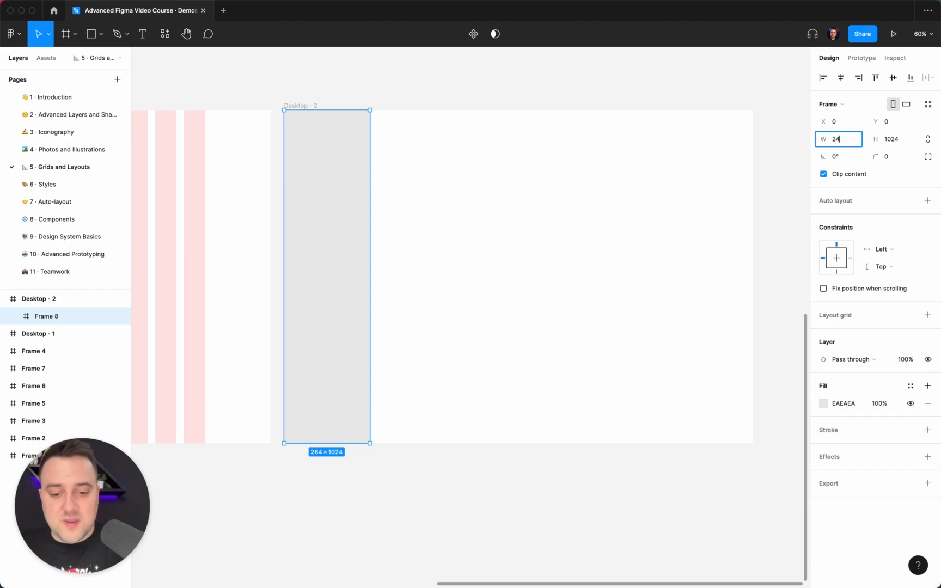
type("8")
key("Return")
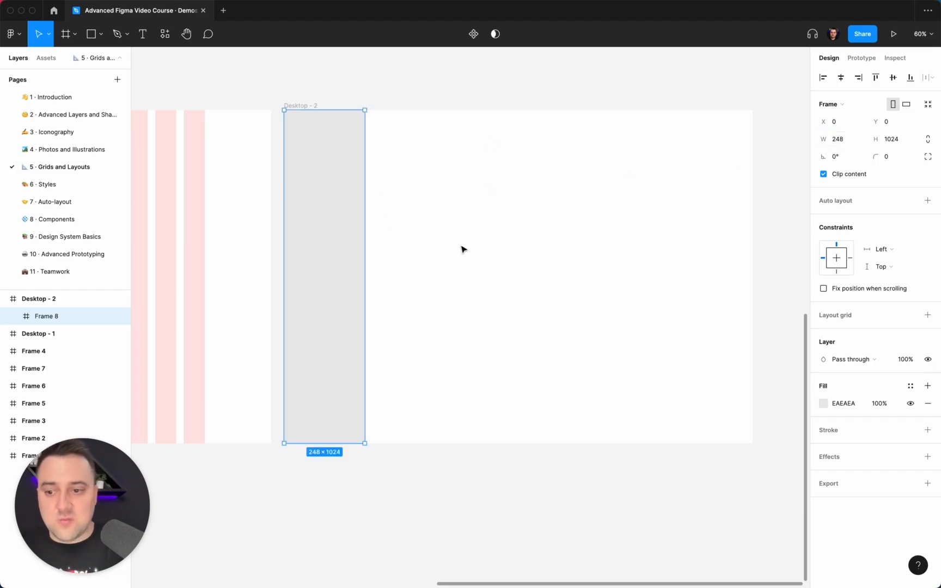
left_click(928, 201)
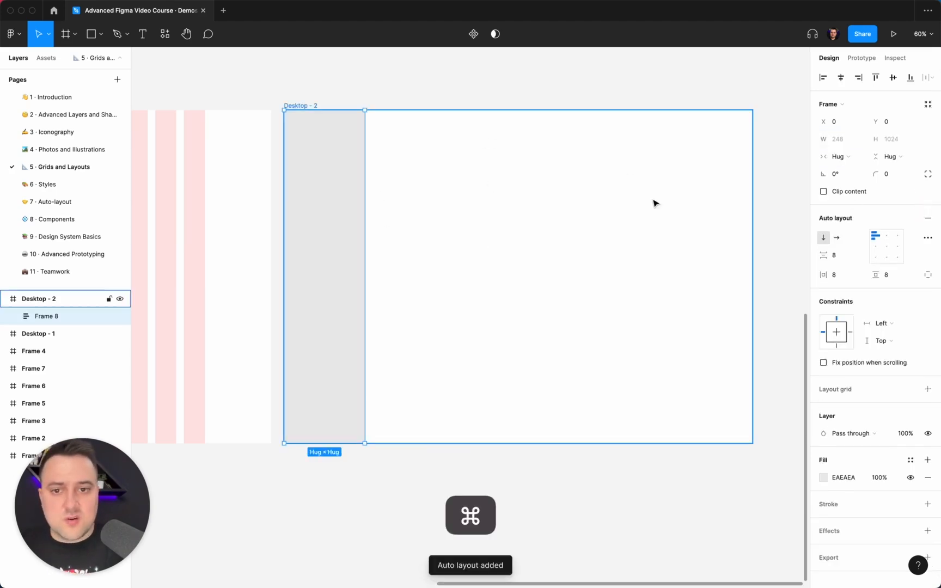
Step: Undo the auto layout on the grey sidebar frame and give it a one-column layout grid
key("super+z")
left_click(927, 315)
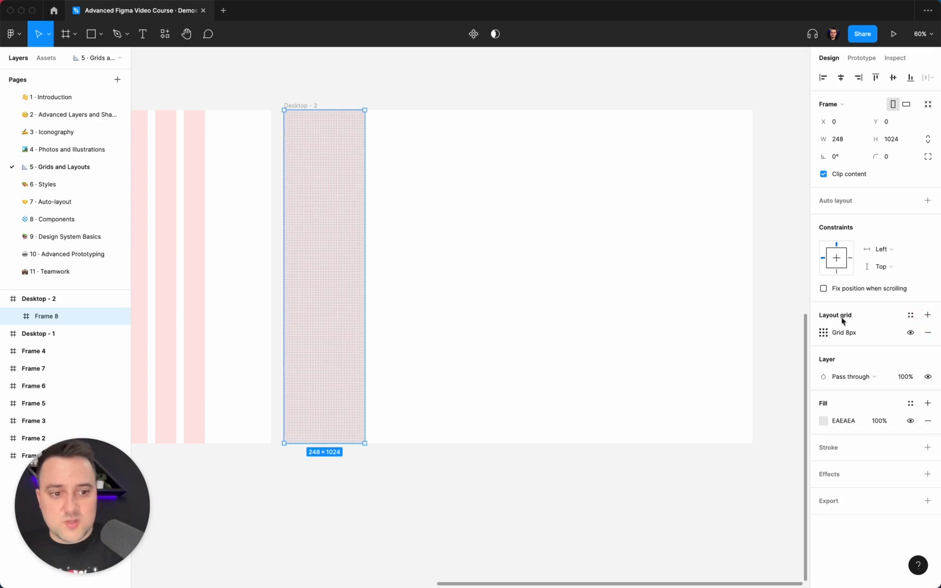
left_click(823, 332)
left_click(702, 334)
left_click(708, 346)
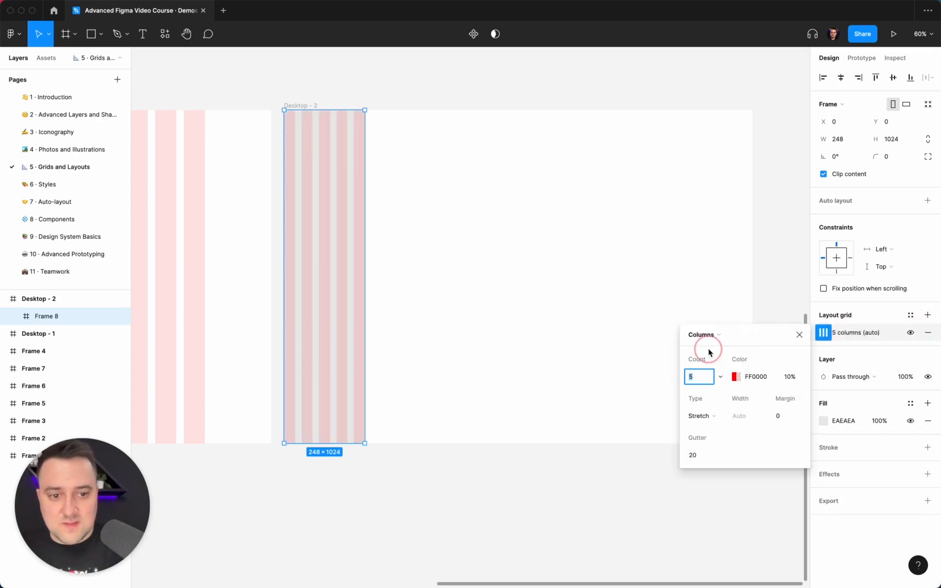
type("1")
key("Return")
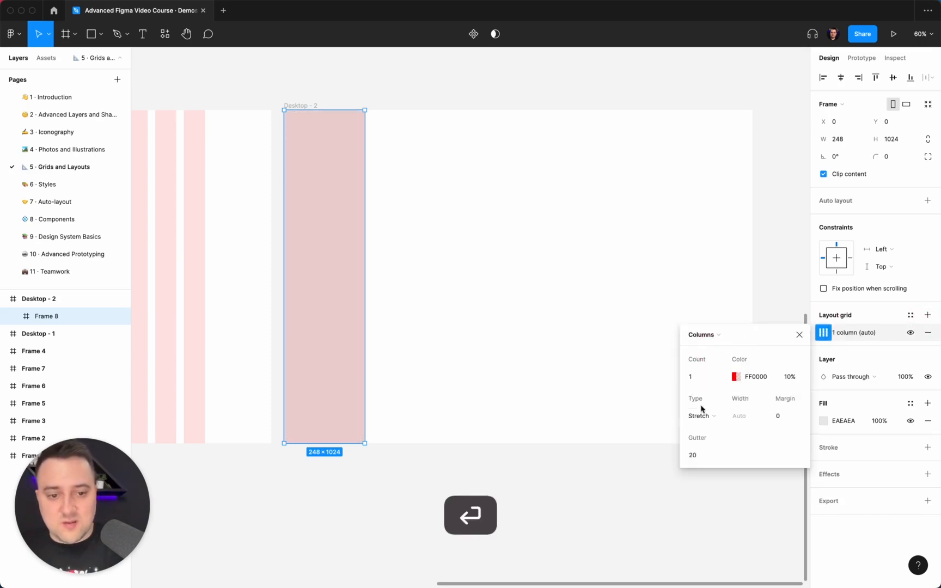
Step: Set the margin of the sidebar frame's column grid to 24
left_click(789, 417)
double_click(789, 417)
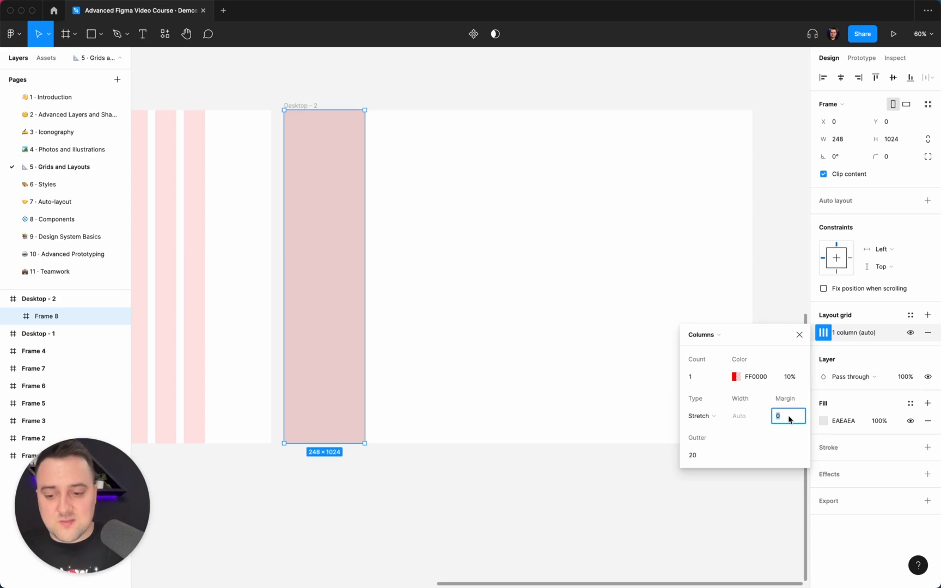
type("24")
key("Return")
left_click(501, 280)
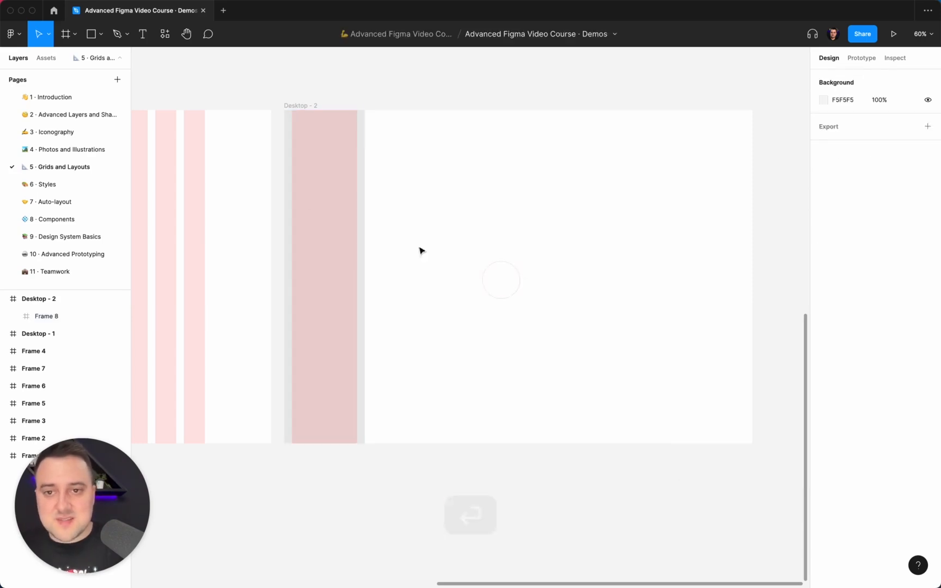
Step: Duplicate the sidebar frame and fit the copy beside it at a width of 1192, filling the rest of Desktop - 2
left_click(343, 169)
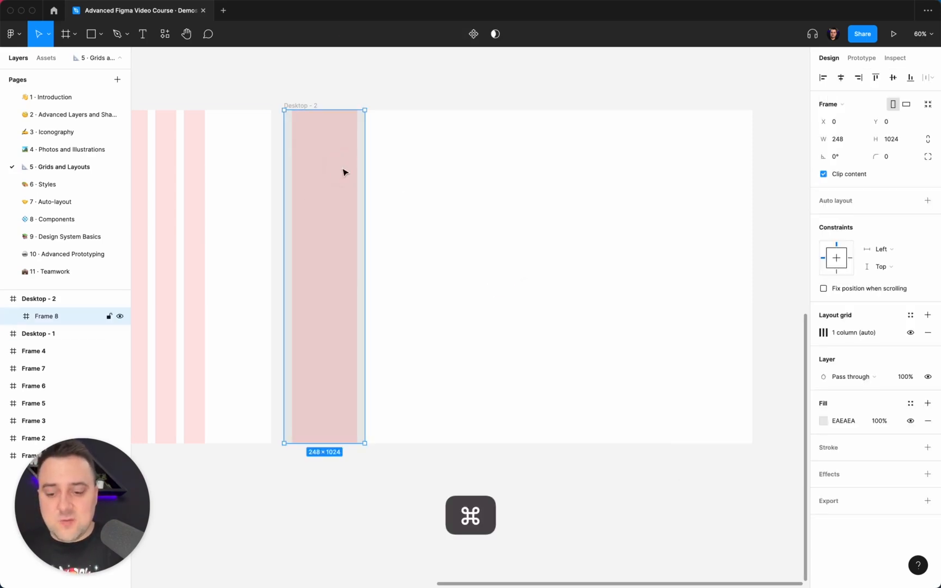
key("super+d")
left_click_drag(316, 165, 752, 167)
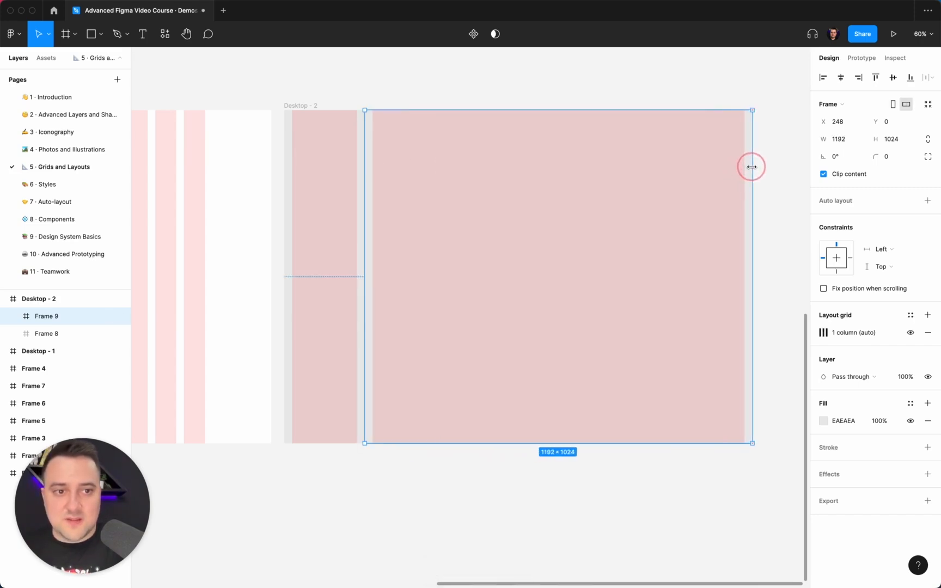
Step: Set the sidebar frame's vertical constraint to Top and bottom
left_click(336, 172)
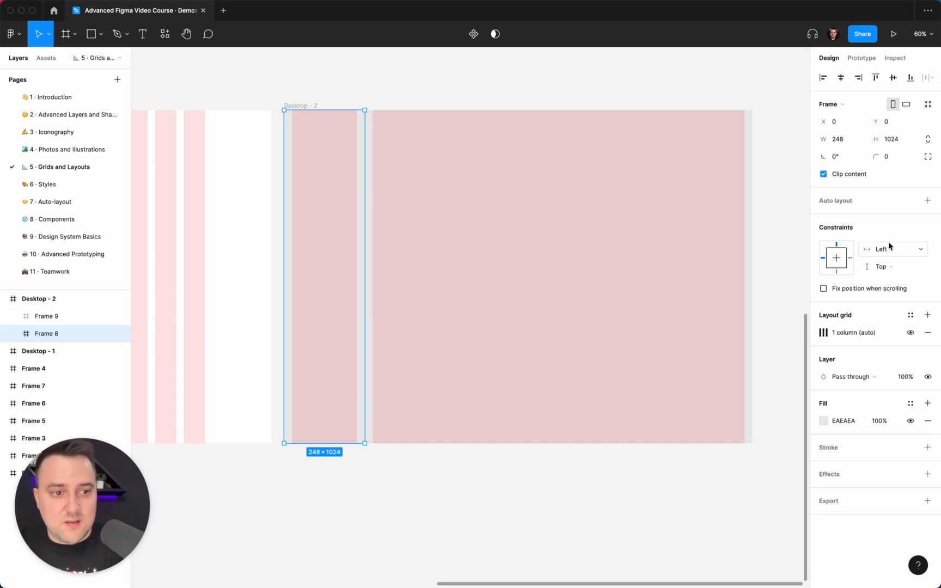
left_click(881, 267)
left_click(885, 292)
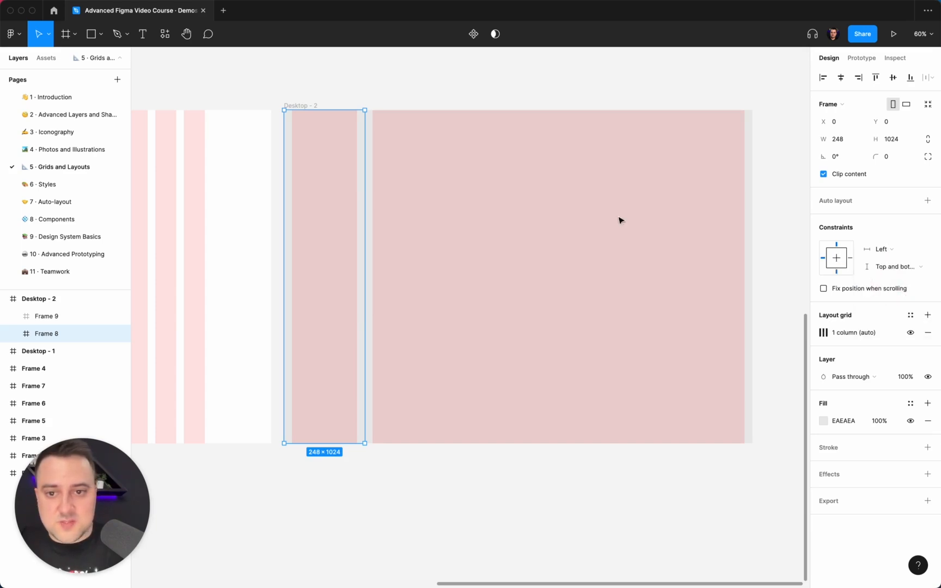
Step: Constrain the wide content frame to Left and right horizontally and Top and bottom vertically
left_click(405, 216)
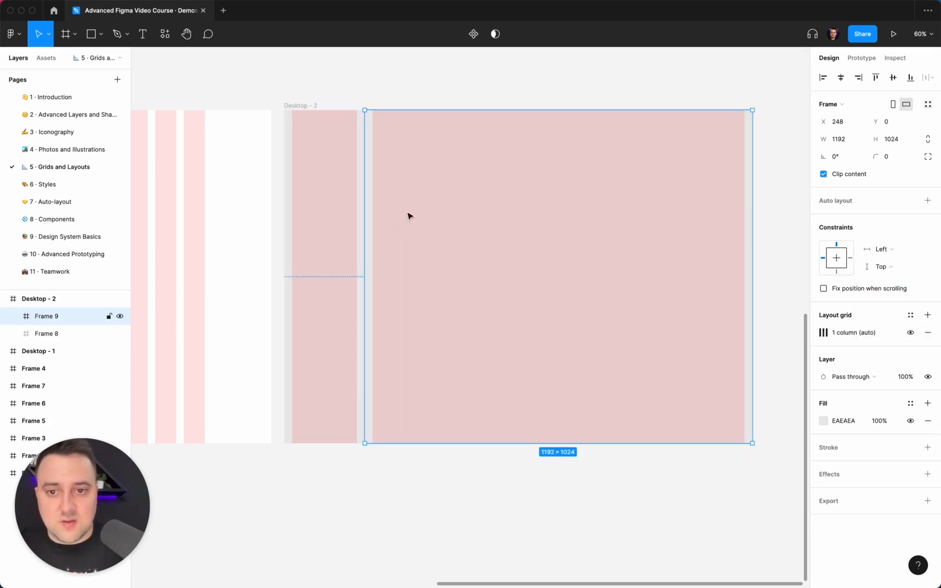
left_click(880, 249)
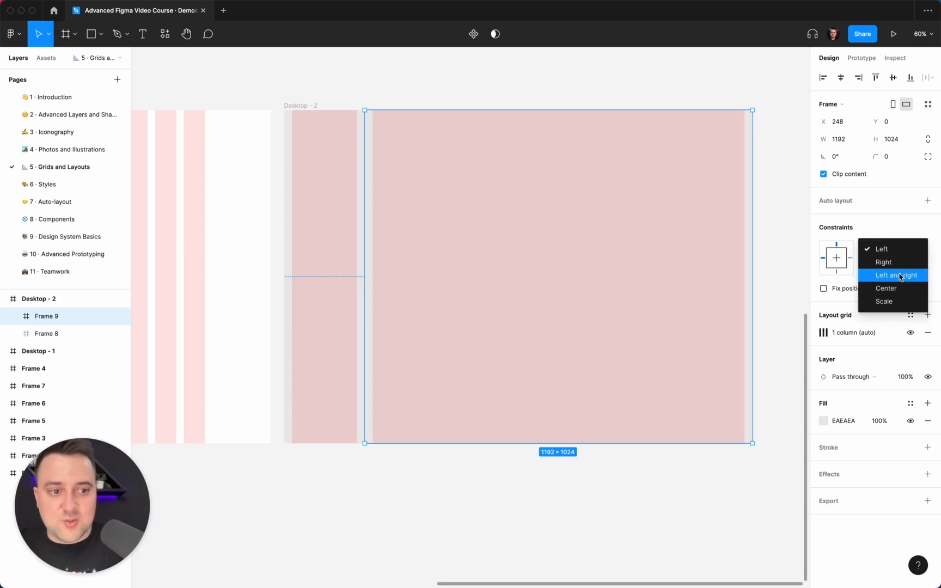
left_click(899, 275)
left_click(880, 267)
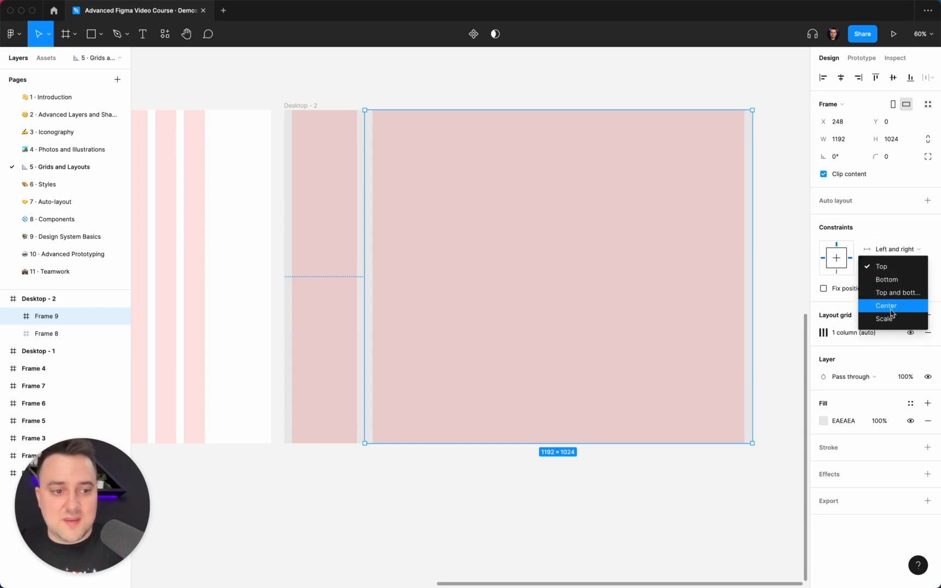
left_click(894, 292)
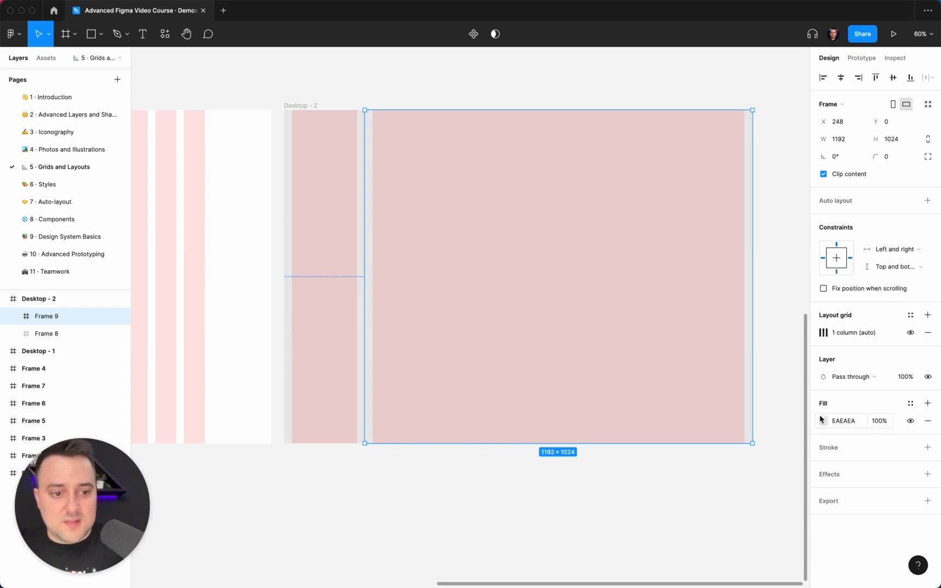
Step: Change the wide content frame's fill to white, FFFFFF
left_click_drag(735, 359, 550, 168)
left_click(485, 93)
left_click(440, 170)
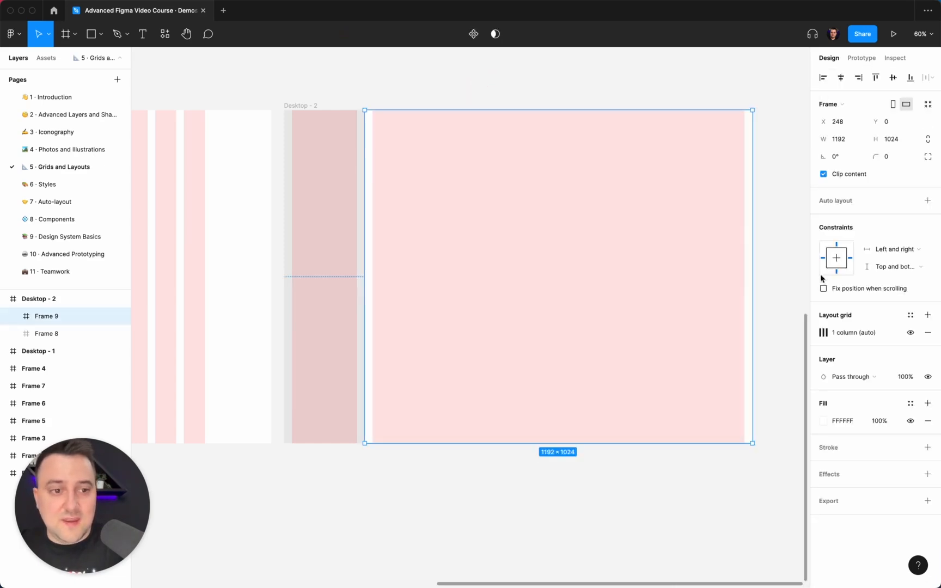
Step: Set the column count of the content frame's layout grid to 12
left_click(823, 332)
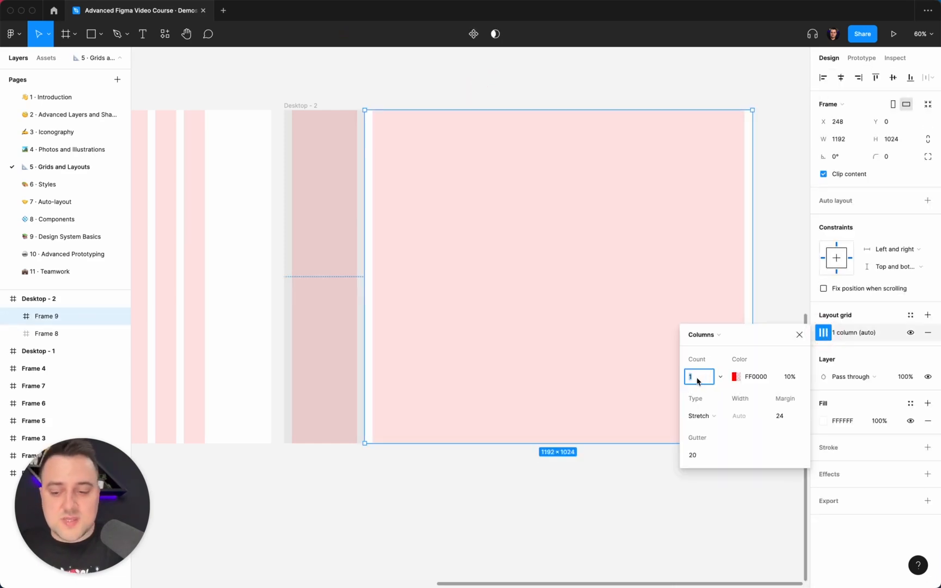
type("12")
key("Return")
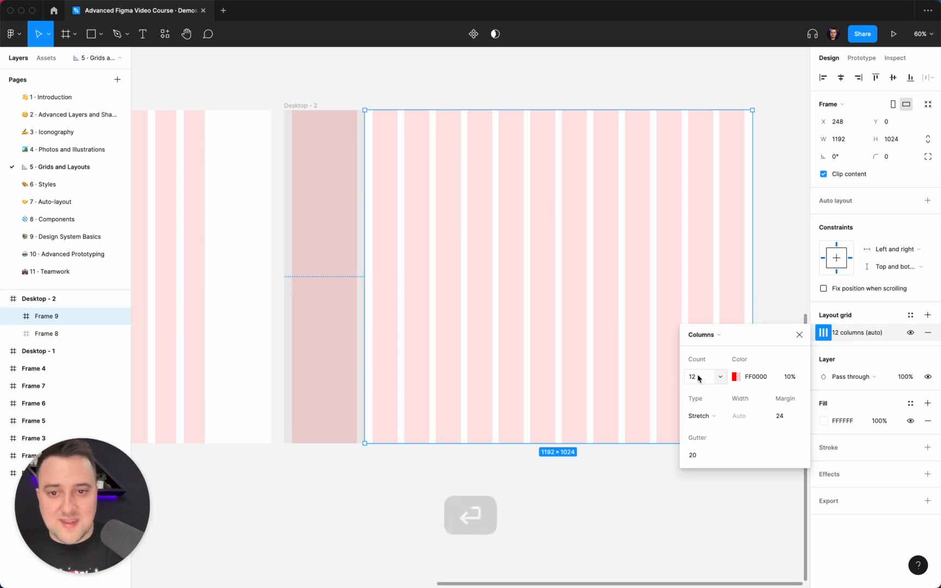
Step: Try margins of 64 and then 80 on the content frame's stretched 12-column grid
left_click(784, 417)
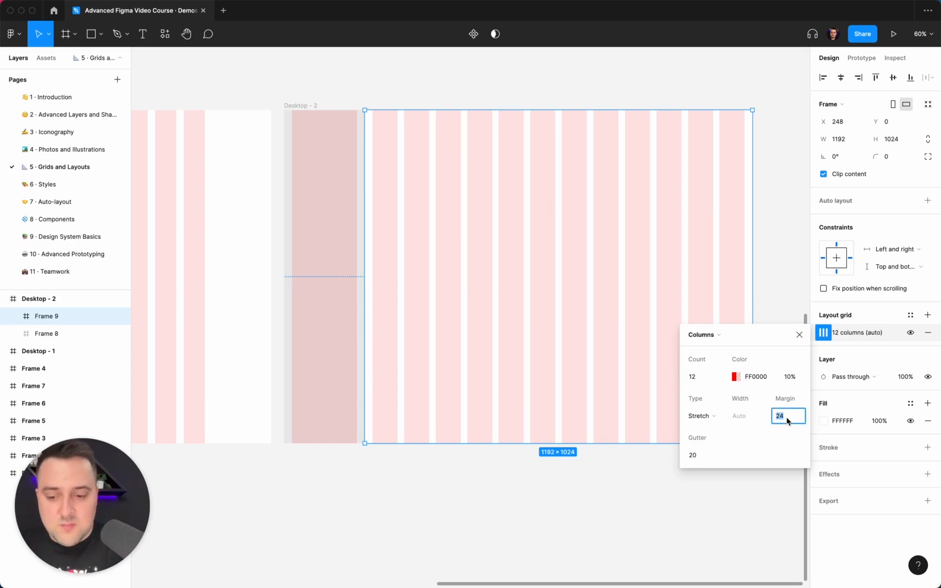
type("6")
key("BackSpace")
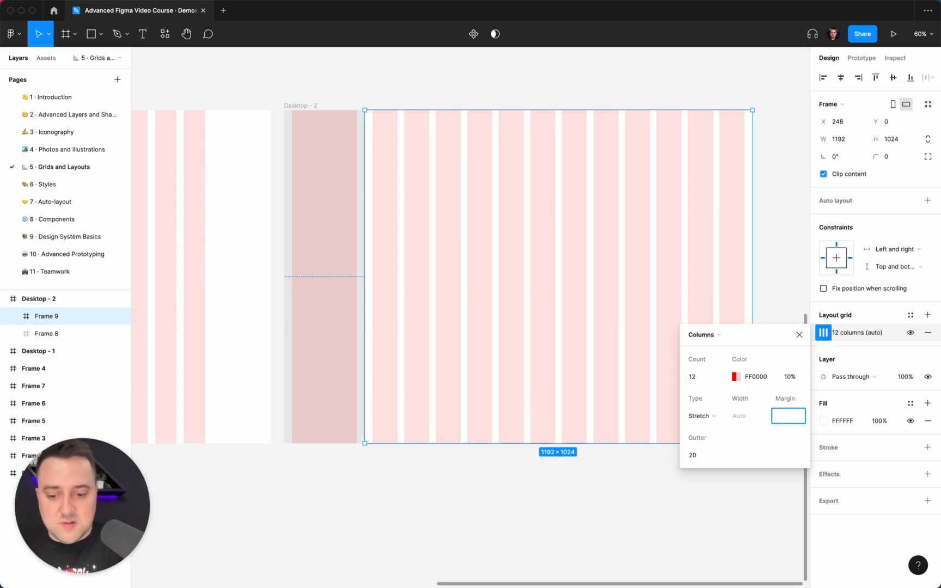
type("64")
key("Return")
left_click(785, 419)
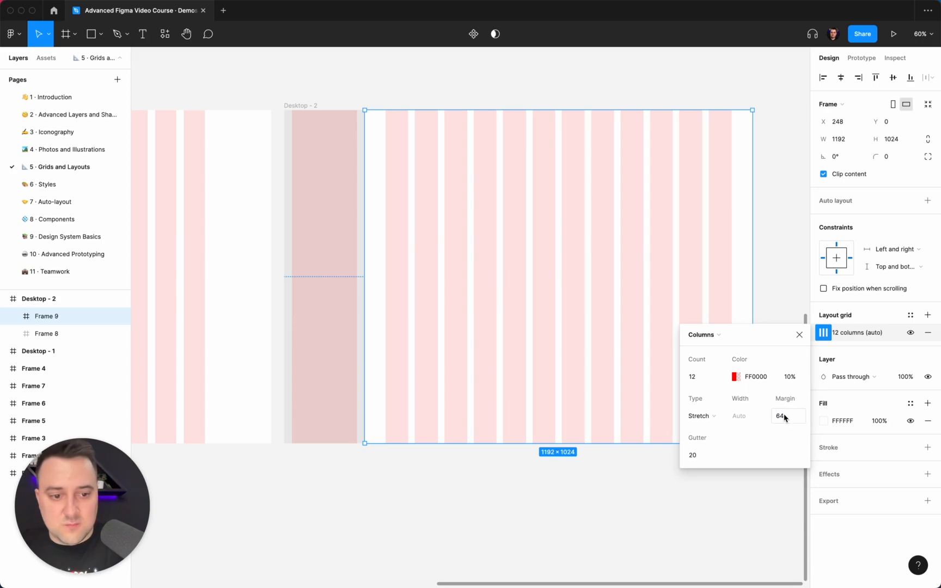
type("80")
key("Return")
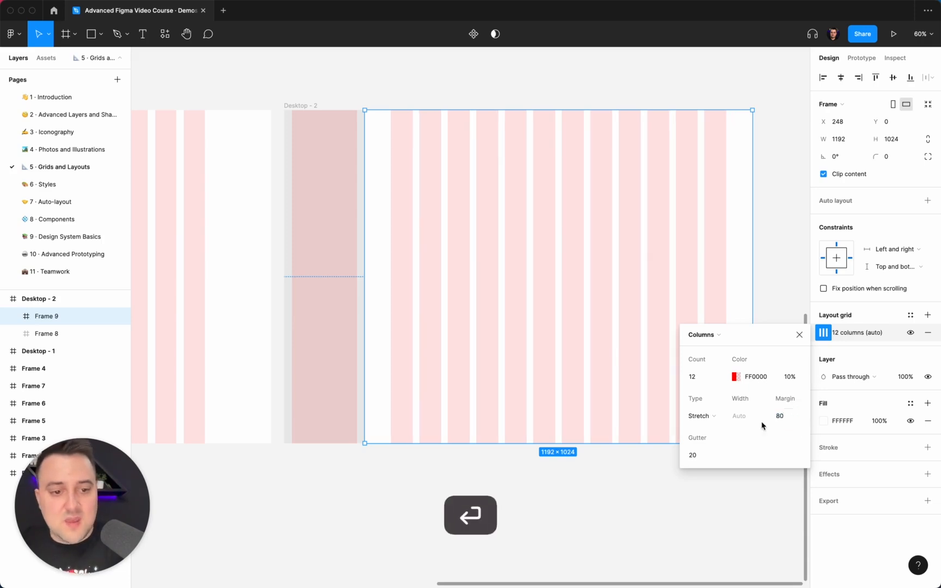
Step: Switch the content frame's 12-column grid to Center type with a column width of 64 and a gutter of 24
left_click(710, 421)
left_click(710, 403)
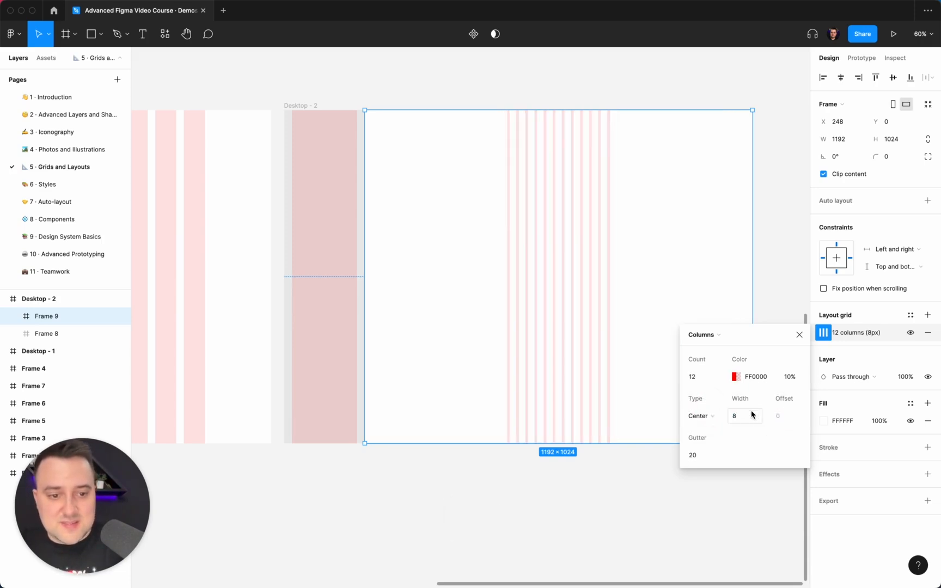
left_click(748, 417)
type("64")
key("Return")
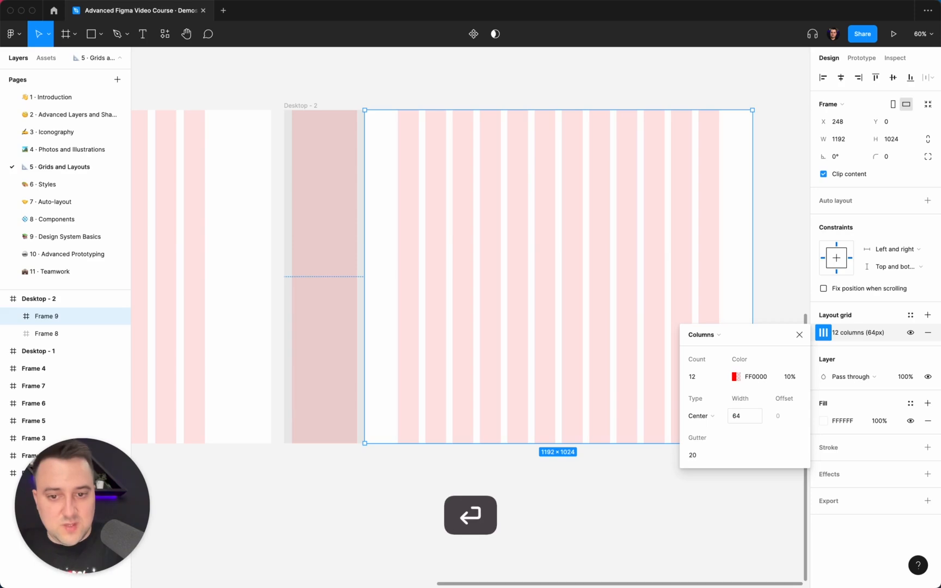
left_click(706, 457)
type("24")
key("Return")
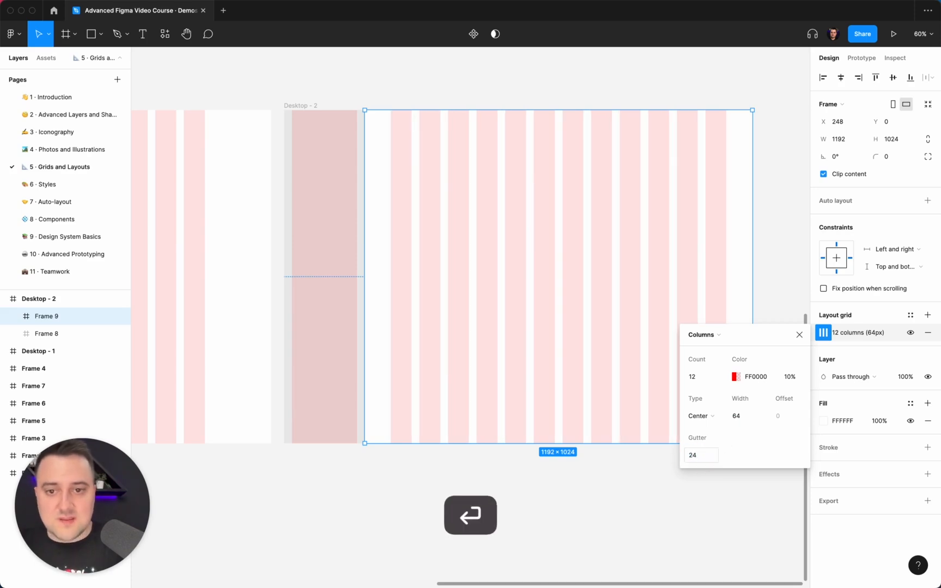
left_click(564, 86)
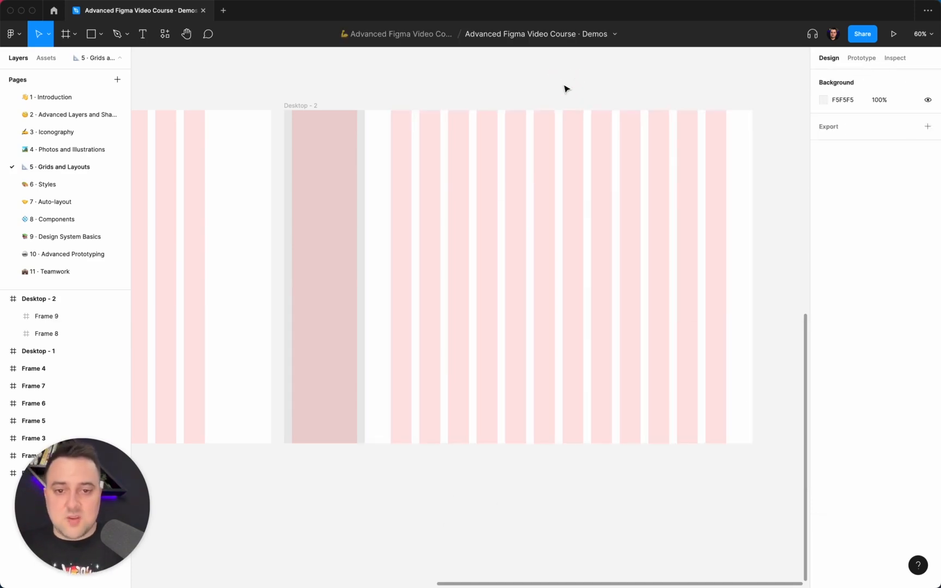
Step: Test the responsive layout by widening Desktop - 2 to about 2261, and undo the resize
scroll(566, 89, "right", 2)
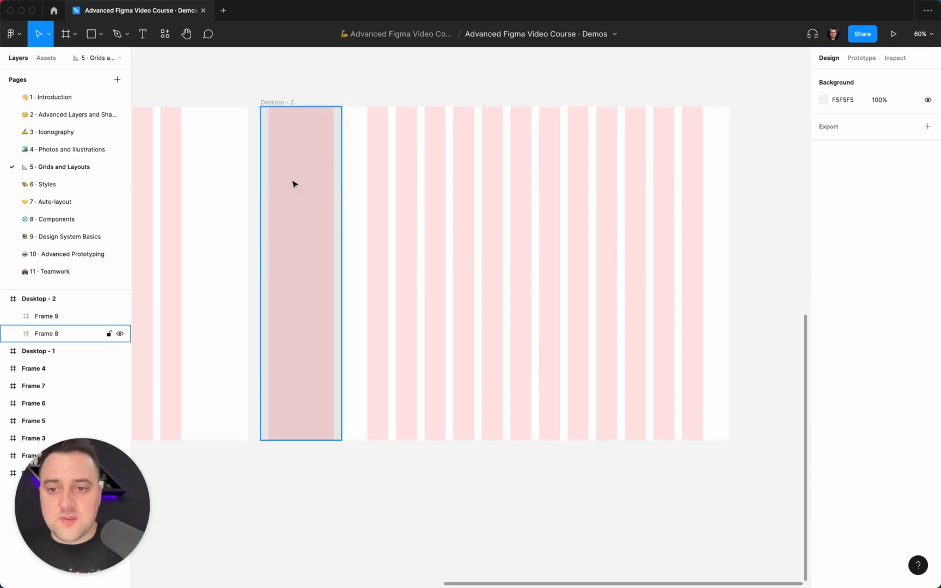
left_click(285, 103)
scroll(286, 103, "down", 5)
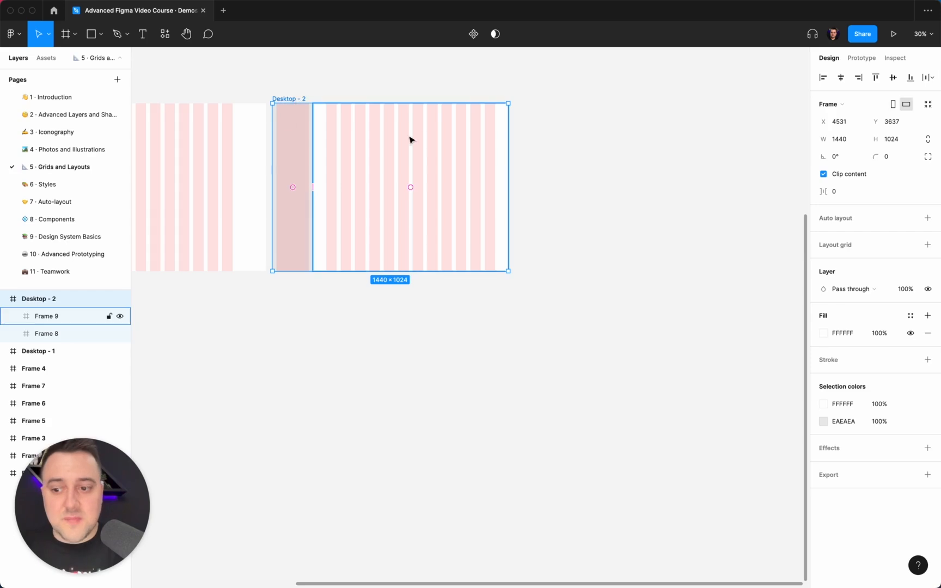
left_click(308, 163)
left_click(353, 165)
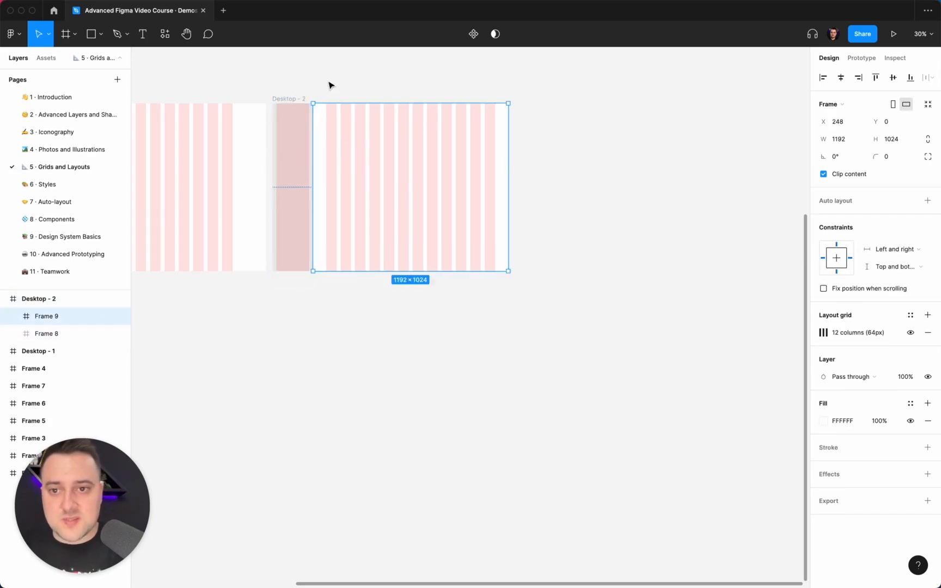
left_click(329, 83)
left_click(285, 98)
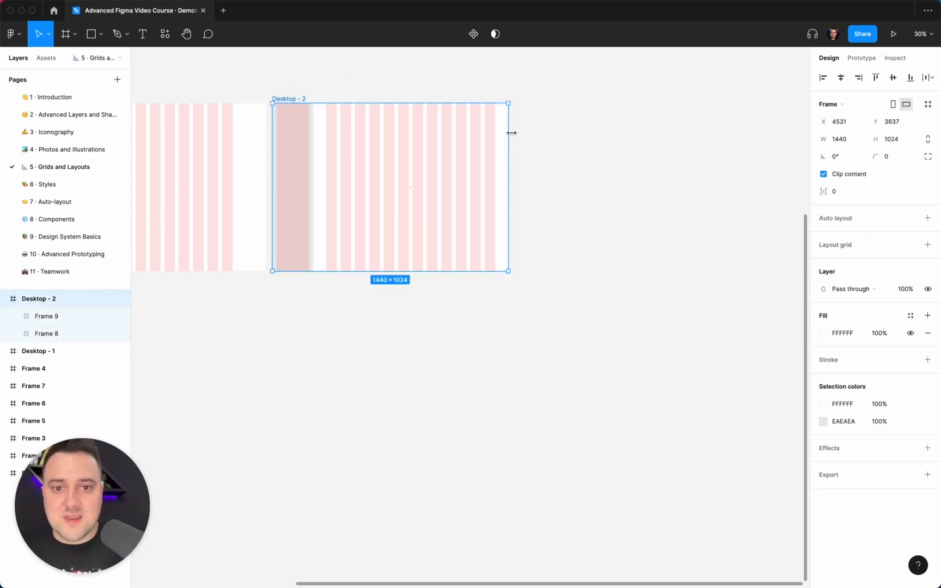
left_click_drag(509, 132, 515, 236)
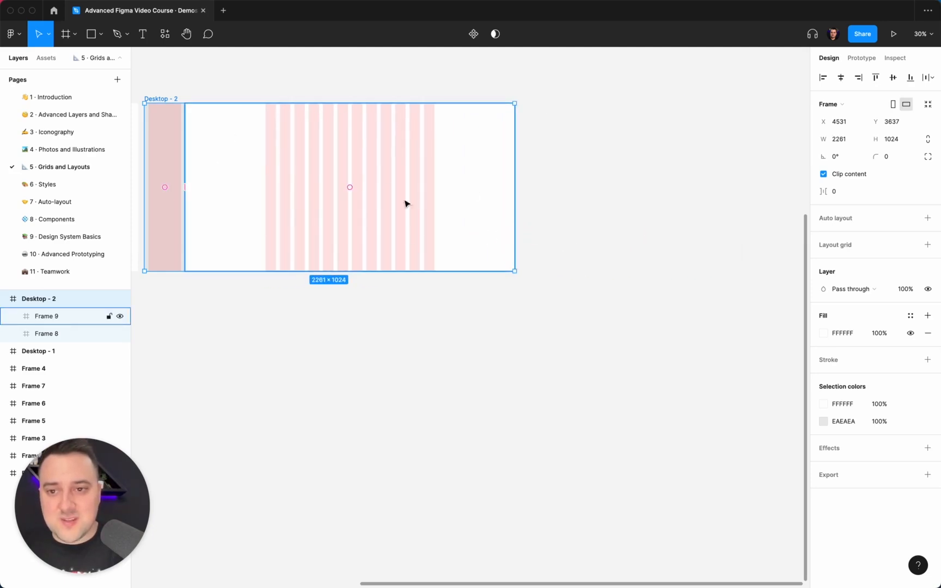
left_click_drag(329, 244, 515, 235)
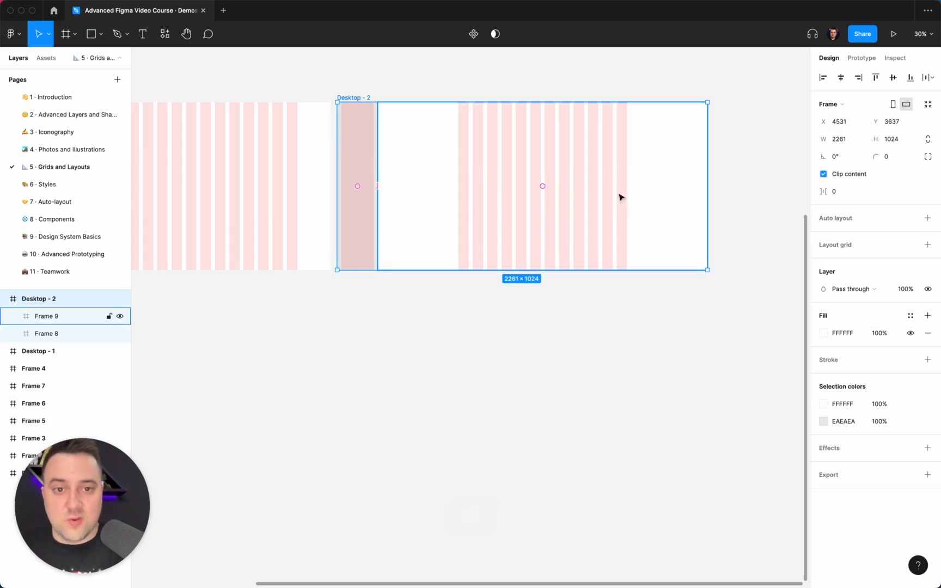
key("super+z")
left_click(418, 322)
Step: Switch Desktop - 1's 12-column grid to Stretch type and set its margin to 80
scroll(419, 325, "left", 5)
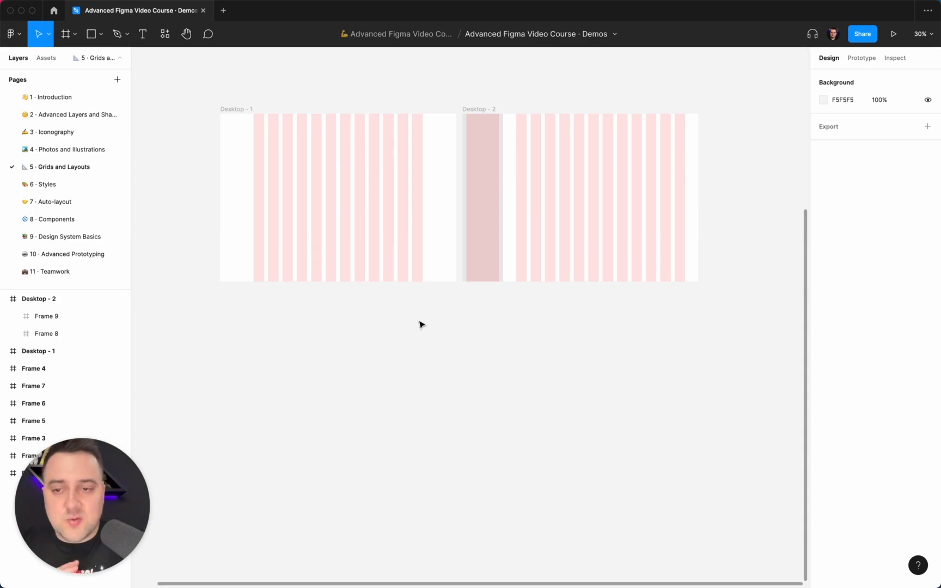
left_click(235, 111)
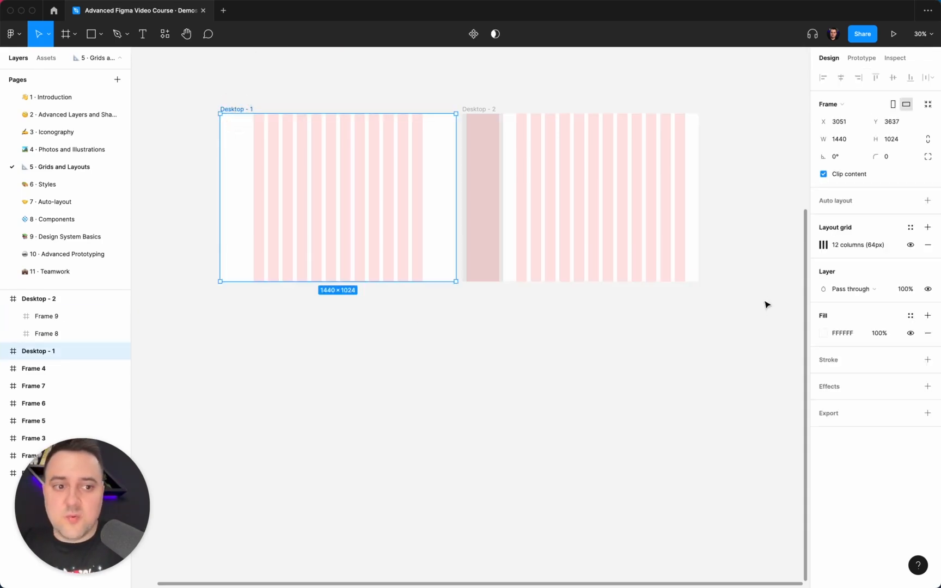
left_click(823, 244)
left_click(698, 329)
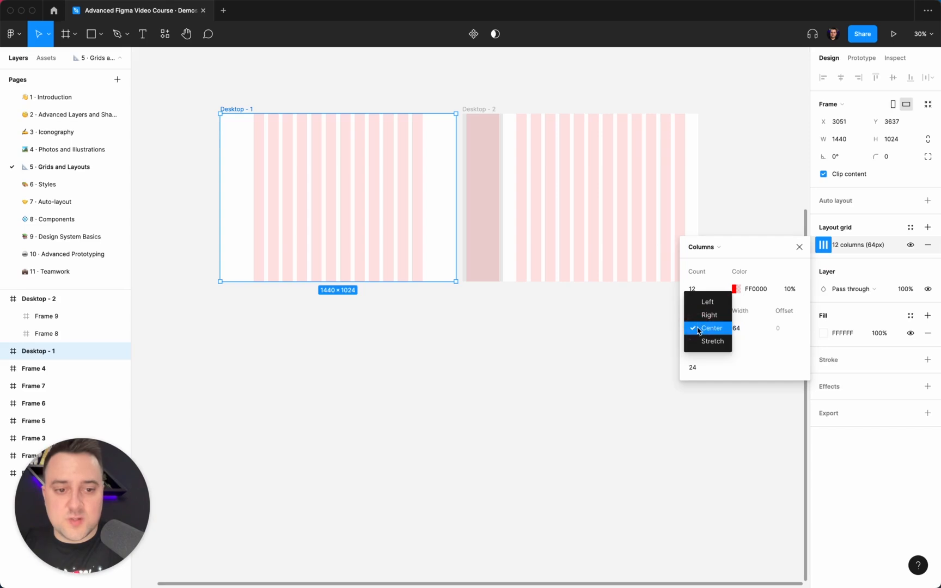
left_click(703, 341)
left_click(794, 331)
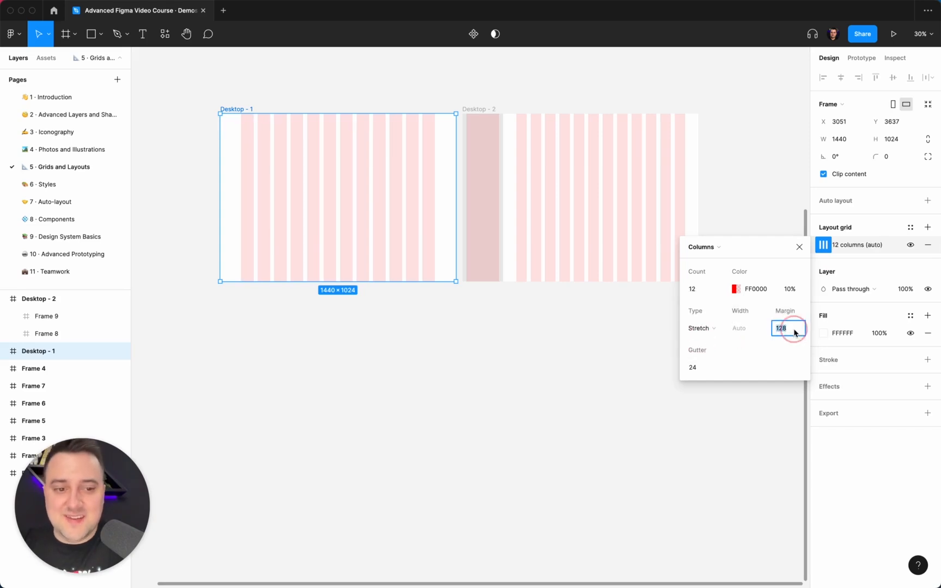
type("80")
key("Return")
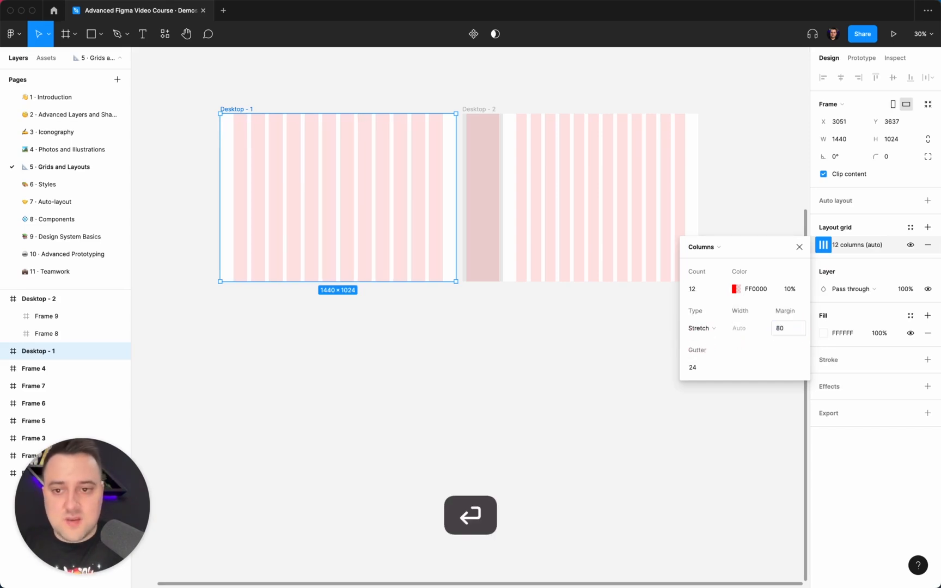
Step: Set the gutter to 40 and the margin to 120 on Desktop - 1's stretched 12-column grid
left_click(693, 368)
type("4")
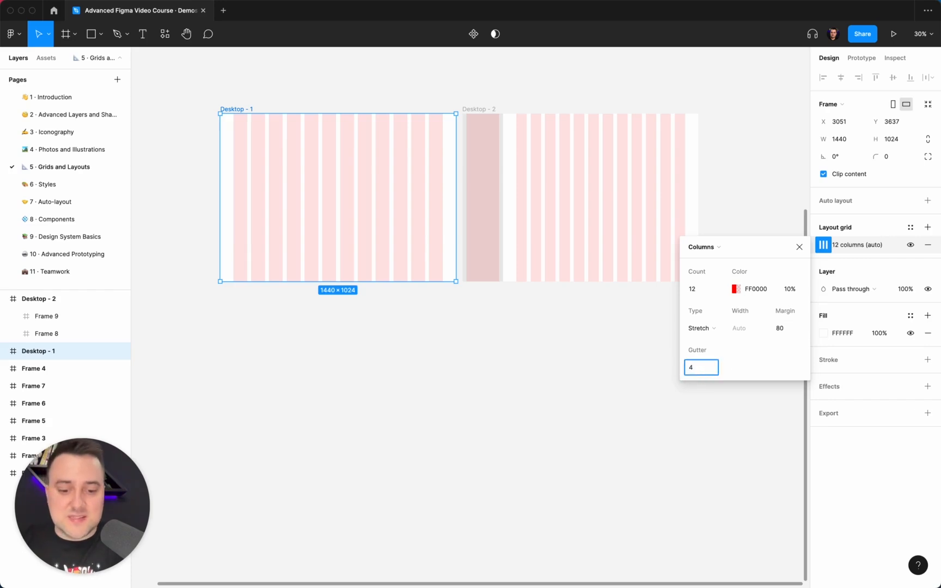
type("0")
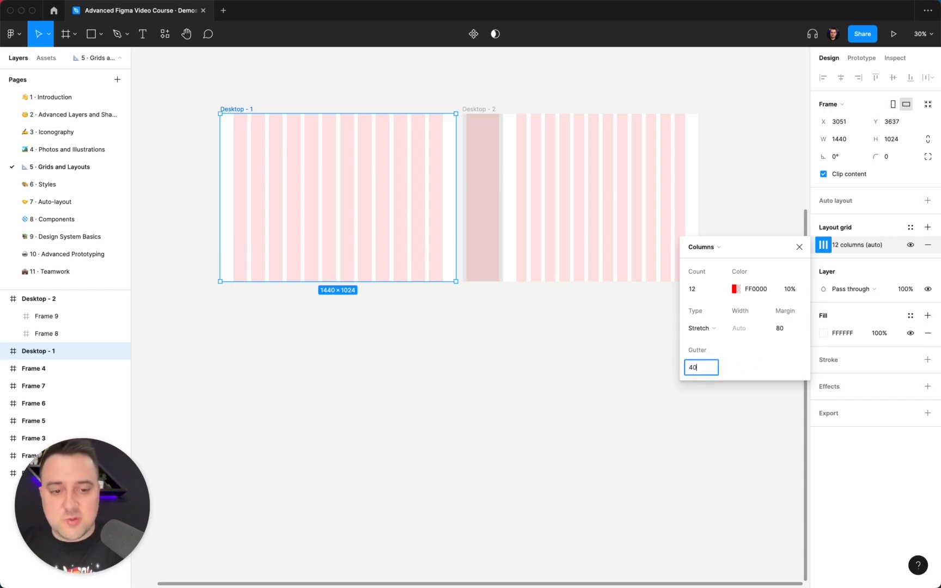
key("Return")
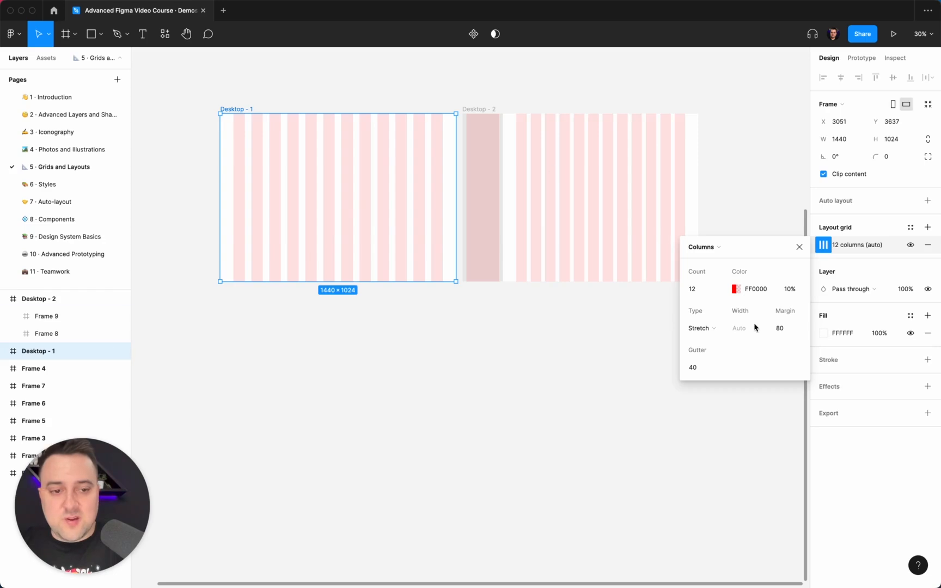
left_click(780, 328)
type("120")
key("Return")
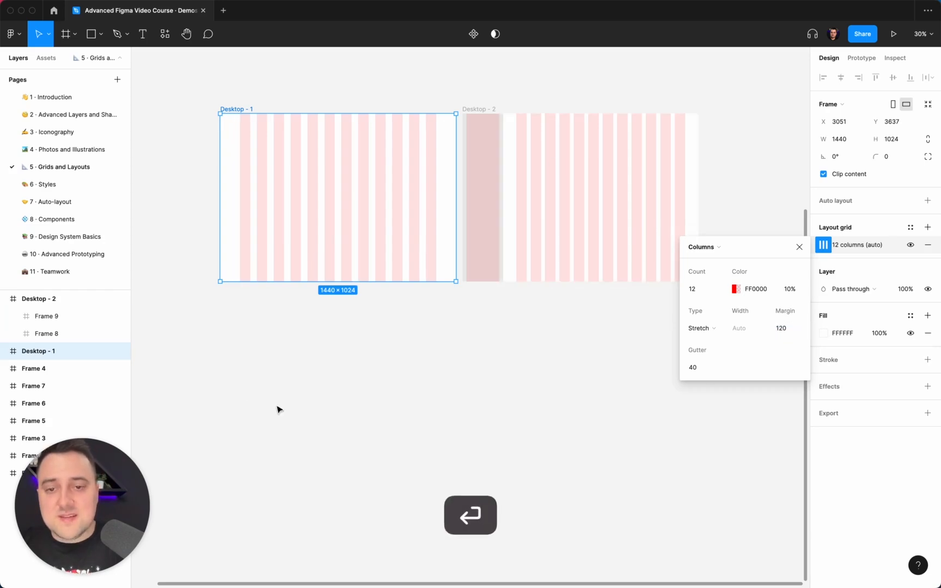
Step: Test the stretched columns by widening Desktop - 1 to about 3089, and undo the resize
right_click(345, 323)
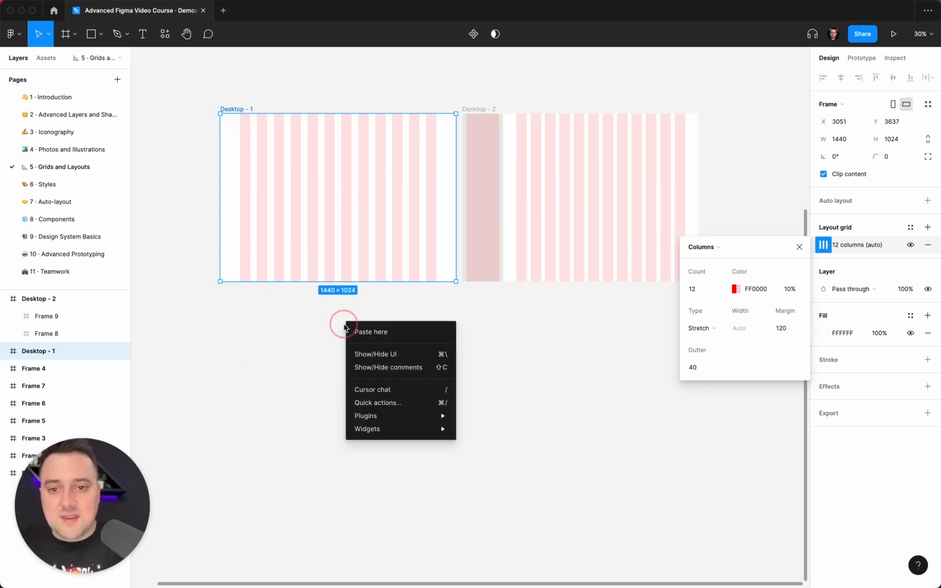
left_click(214, 192)
scroll(214, 191, "down", 5)
scroll(227, 192, "left", 2)
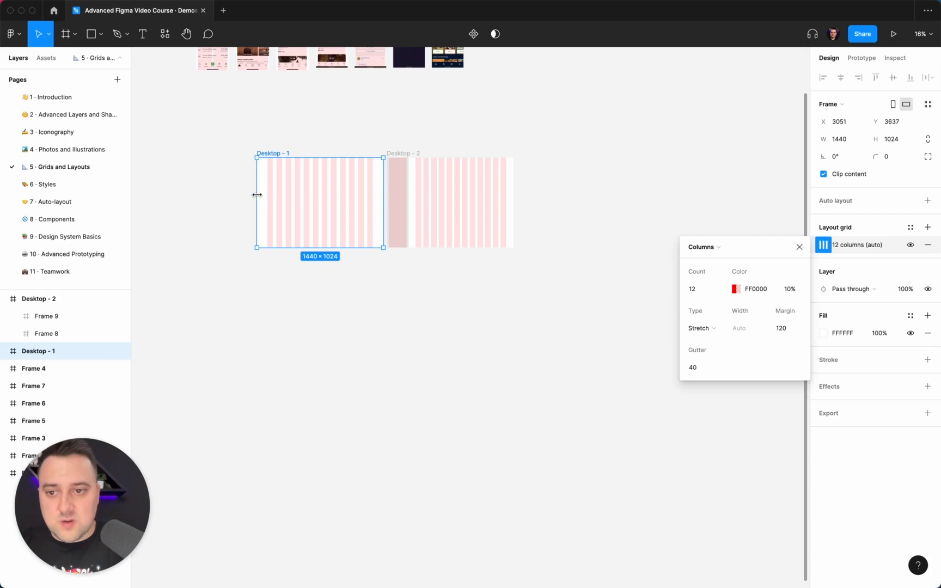
left_click_drag(256, 195, 214, 185)
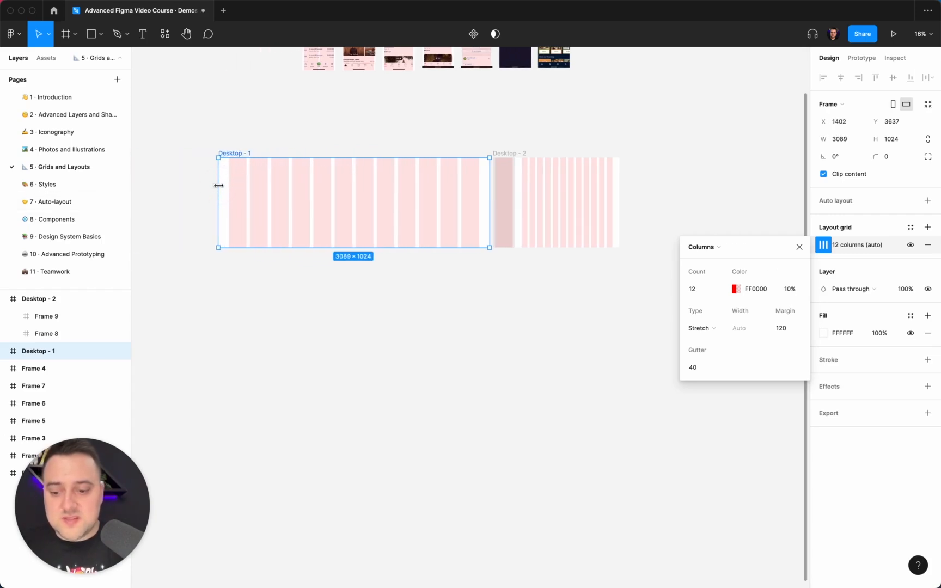
key("super+z")
Step: Compare the stretched column grid of Desktop - 1 with the sidebar and content grids of Desktop - 2
left_click(526, 289)
scroll(530, 294, "up", 5)
scroll(530, 294, "up", 5)
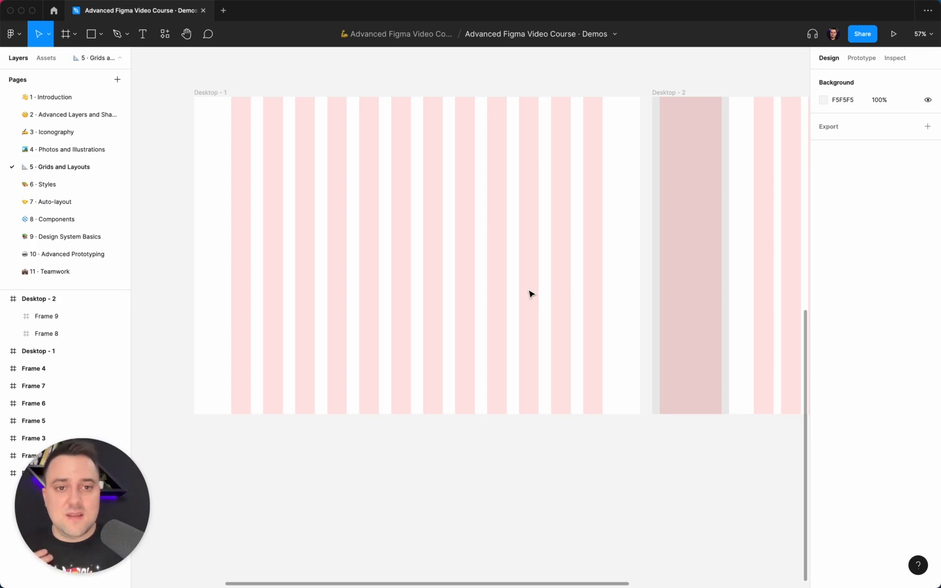
scroll(529, 294, "right", 2)
scroll(529, 294, "down", 2, "ctrl")
scroll(529, 294, "right", 8)
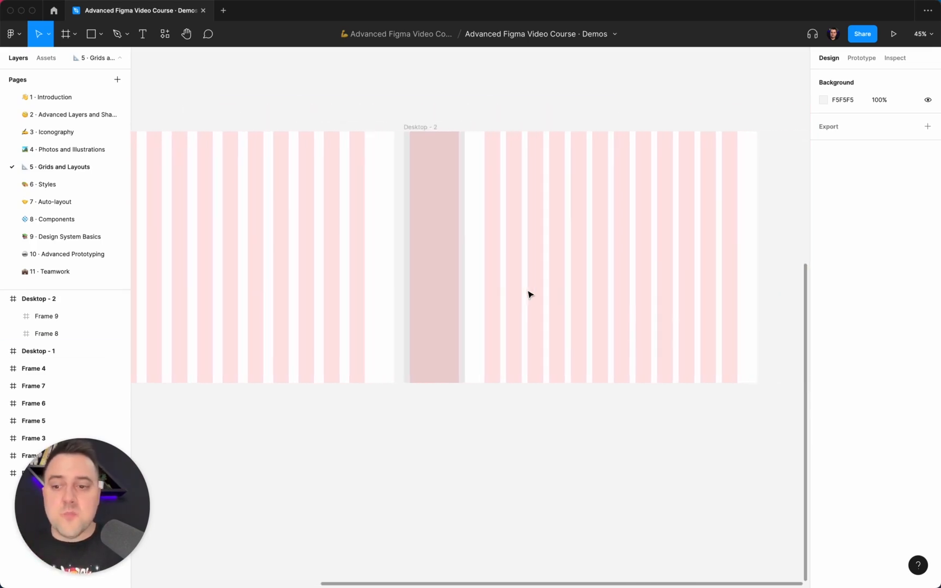
scroll(529, 295, "right", 1)
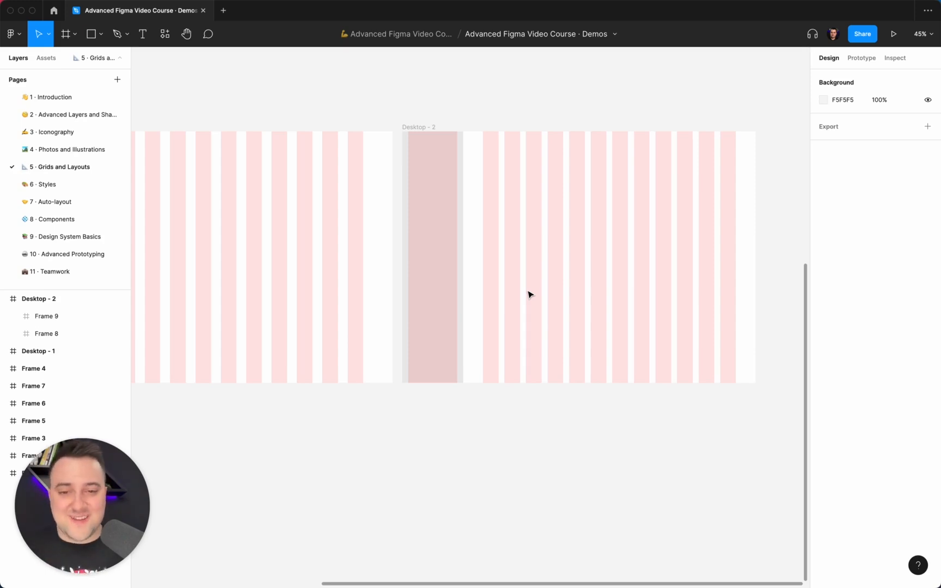
scroll(529, 294, "down", 5)
scroll(316, 198, "down", 1)
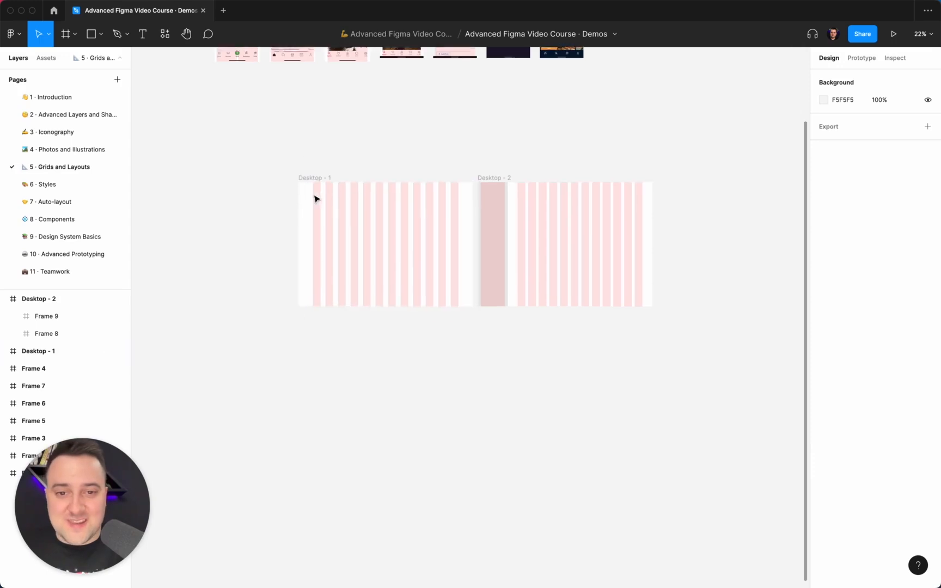
scroll(316, 199, "up", 4)
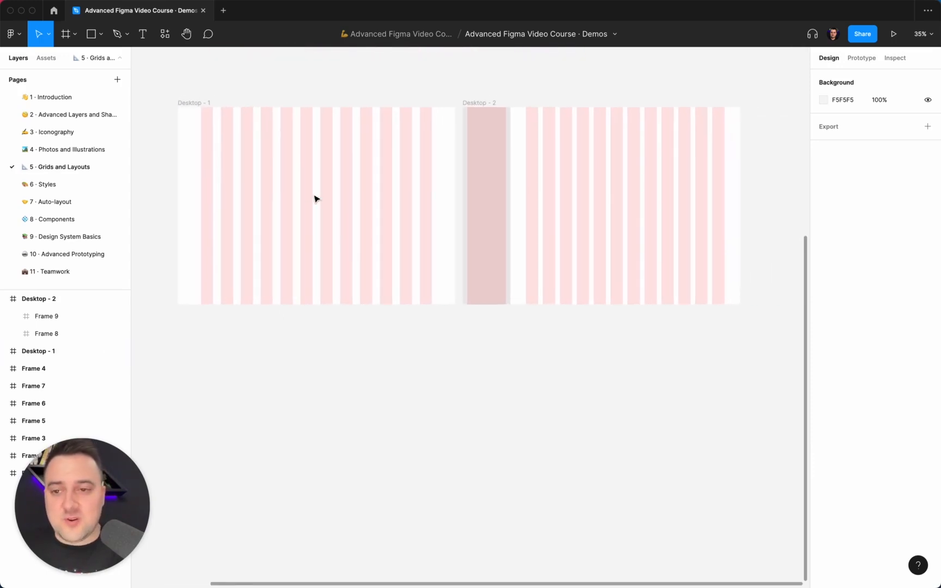
scroll(315, 199, "right", 1)
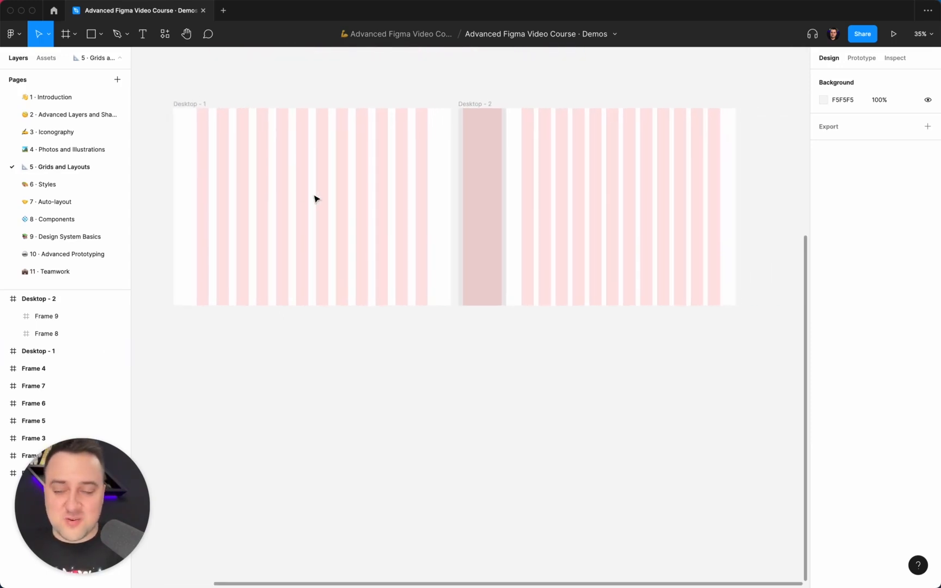
scroll(315, 199, "left", 1)
left_click(203, 103)
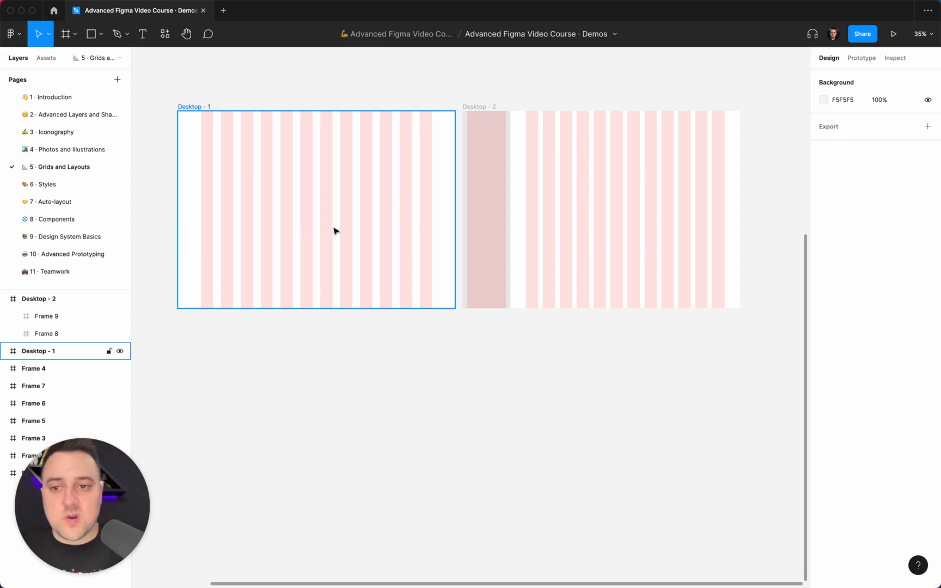
Step: Draw two header rectangles in Desktop - 2's content frame, one over the first four columns and one about 185 × 52 ending at the last column
scroll(417, 245, "right", 5)
scroll(417, 244, "up", 3)
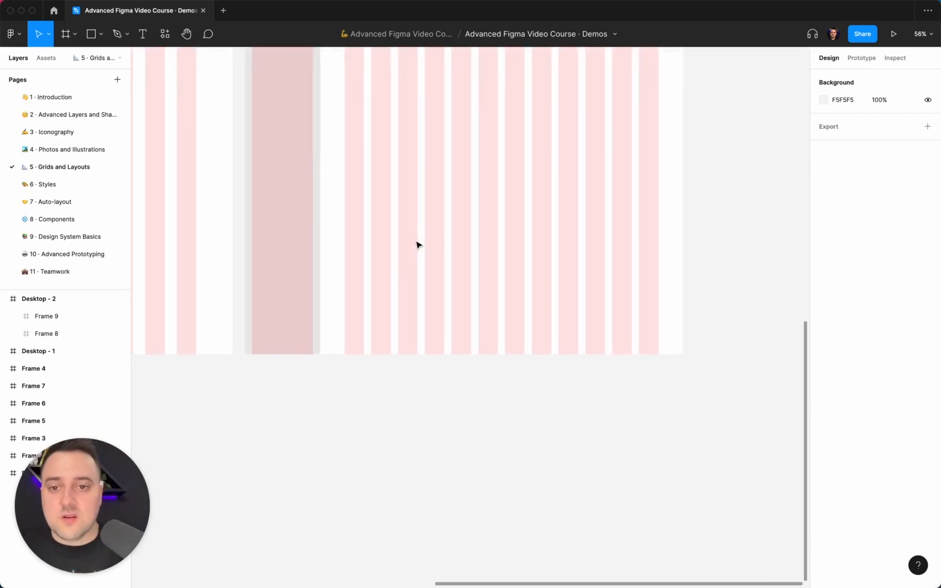
key("r")
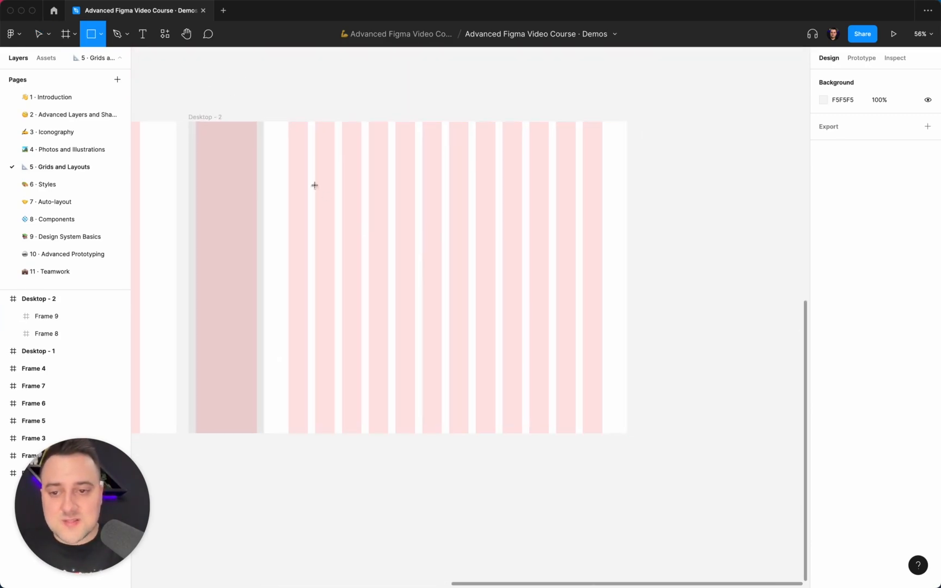
left_click_drag(289, 152, 389, 170)
left_click(475, 151)
key("r")
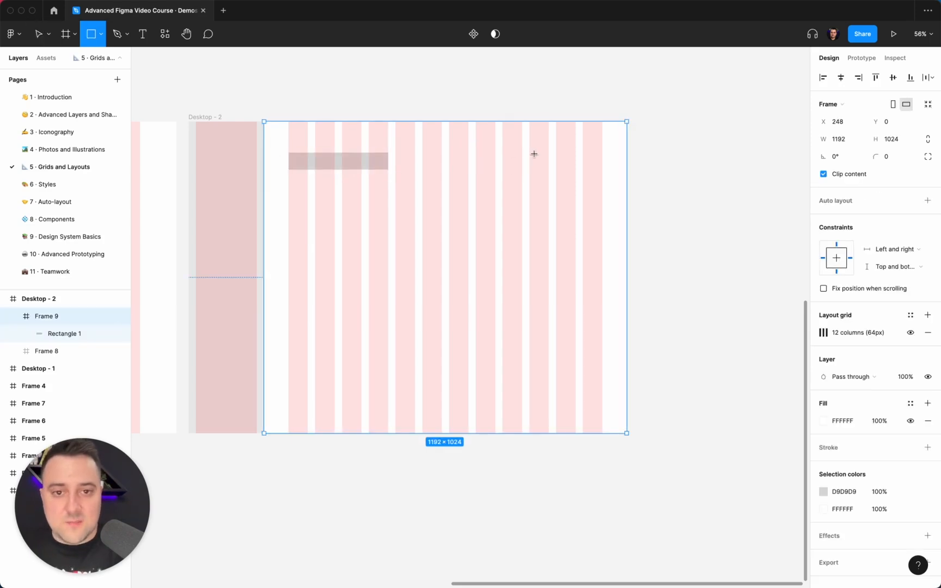
left_click_drag(532, 154, 586, 160)
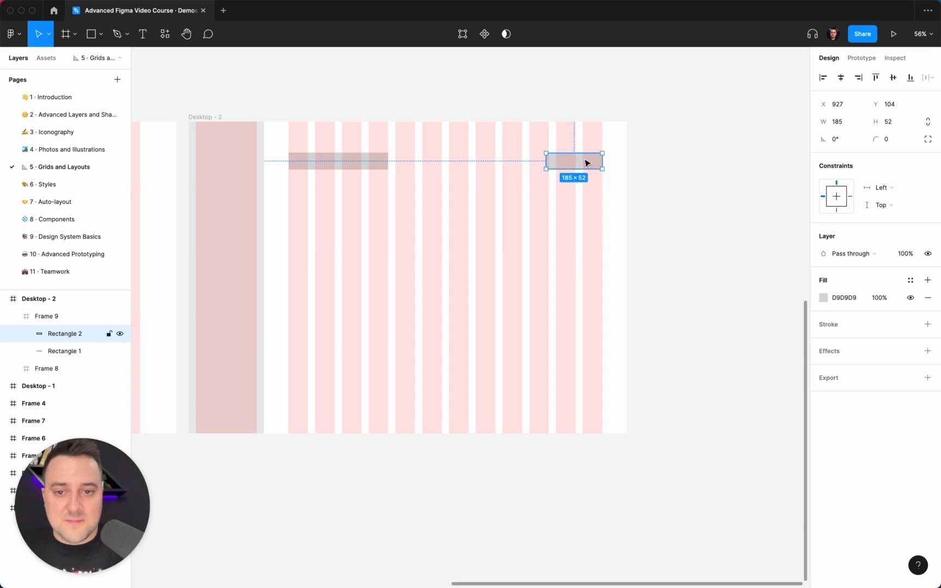
Step: Draw two blocks below the headers, about 679 × 297 over eight columns and 331 × 290 over four, and toggle the layout grids off and on
key("r")
left_click_drag(289, 183, 498, 277)
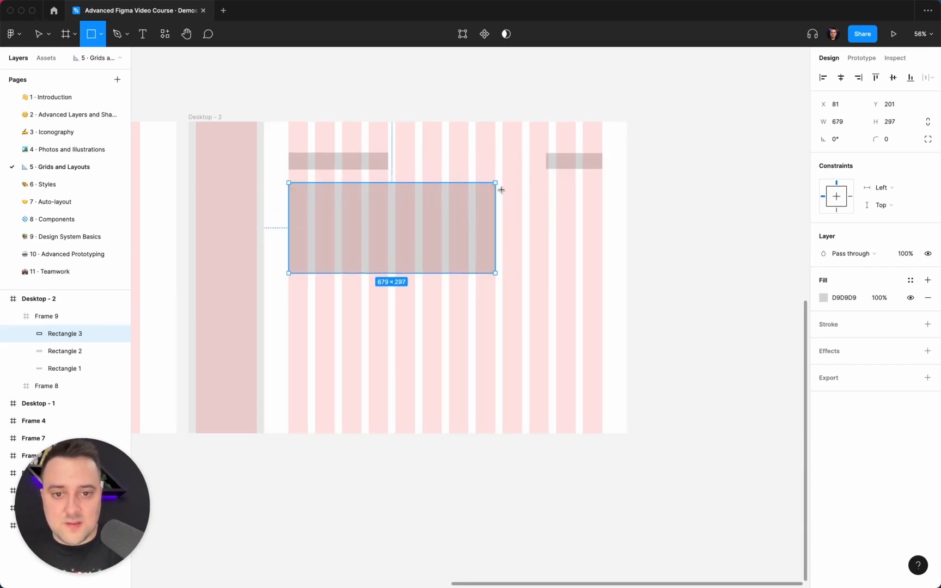
left_click_drag(501, 185, 603, 273)
left_click(674, 279)
key("ctrl+g")
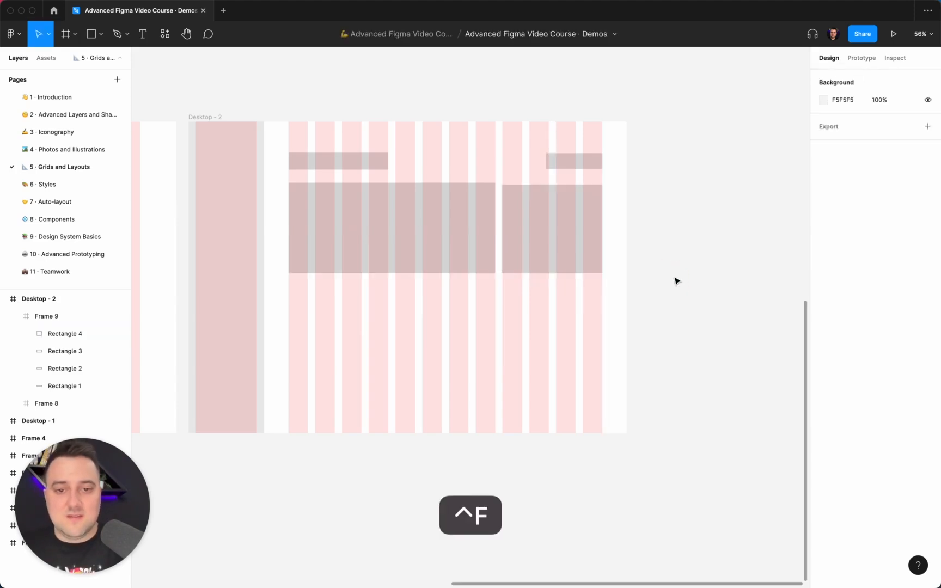
key("ctrl+g")
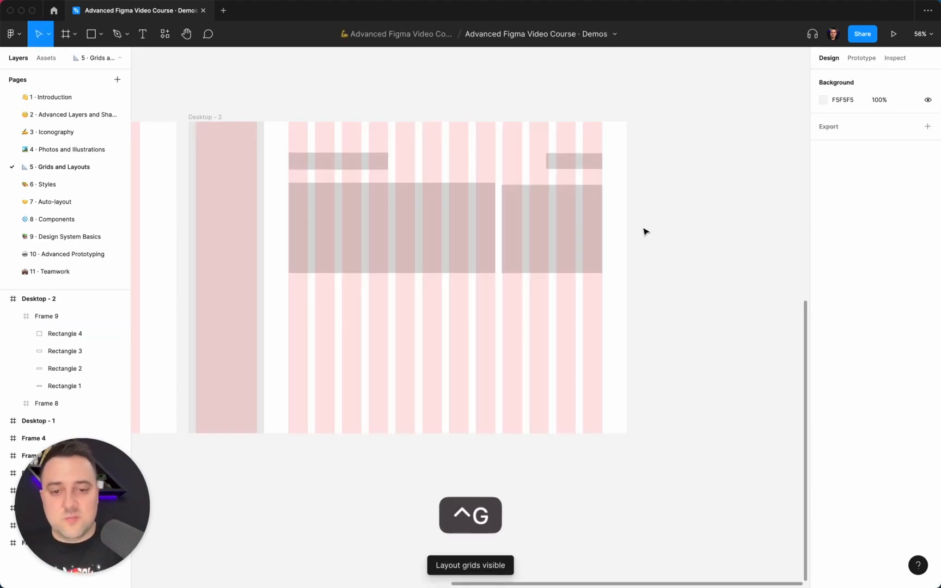
Step: Narrow the smaller block to 328 wide, starting at the ninth column's edge, and align its top with the larger block
double_click(538, 208)
scroll(515, 207, "up", 10)
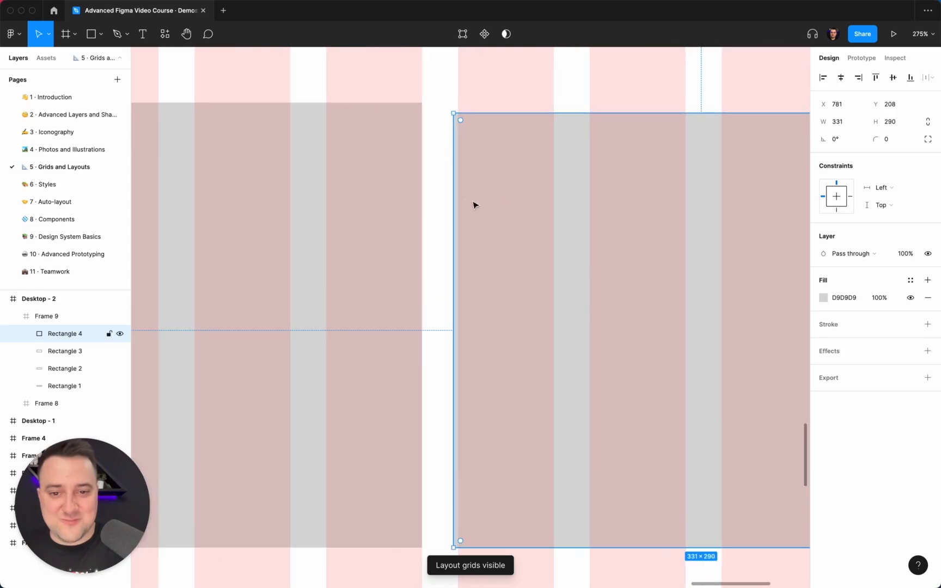
left_click_drag(453, 196, 459, 197)
scroll(459, 197, "down", 5)
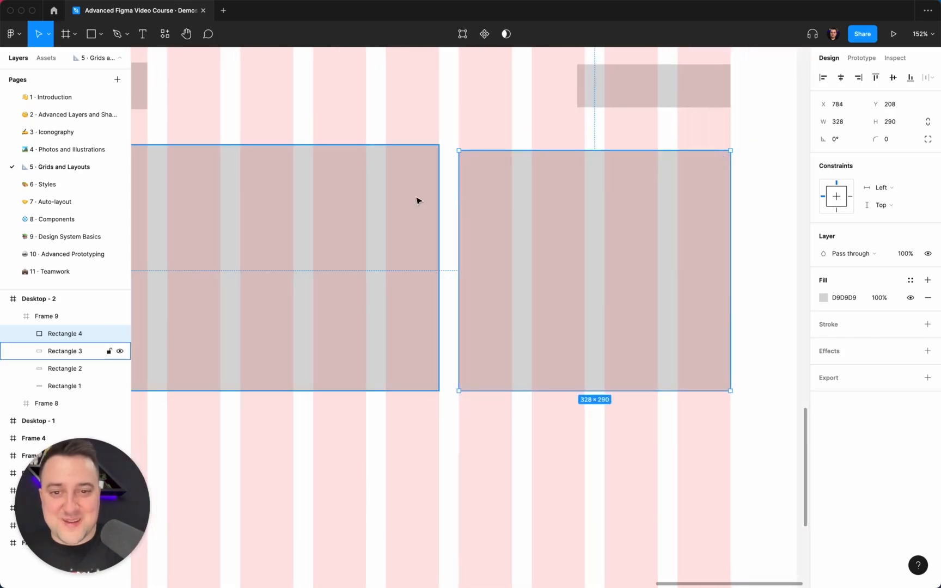
left_click(420, 199, "shift")
scroll(599, 267, "down", 5)
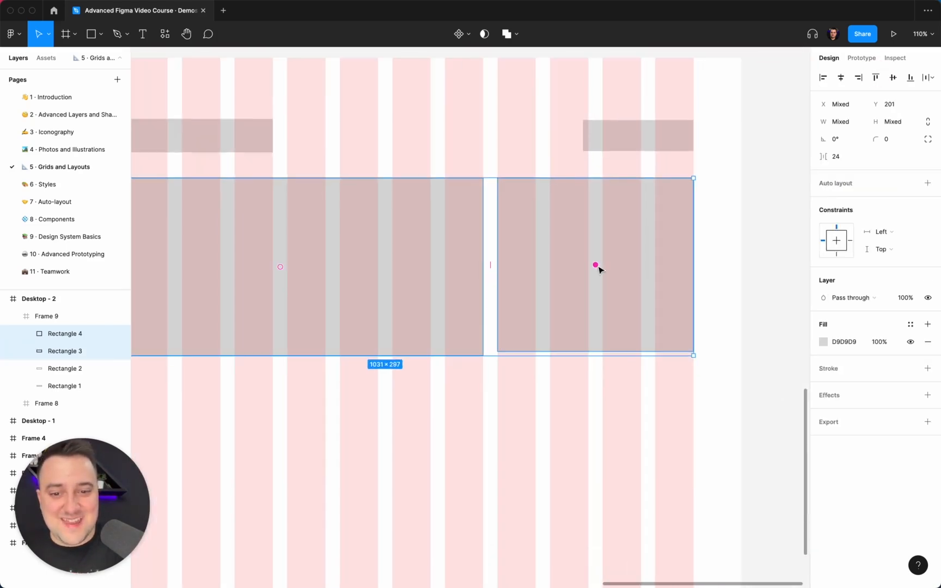
Step: Delete the four placeholder rectangles from Desktop - 2's content frame
left_click(719, 294)
left_click(569, 300, "super")
left_click(487, 275, "shift+super")
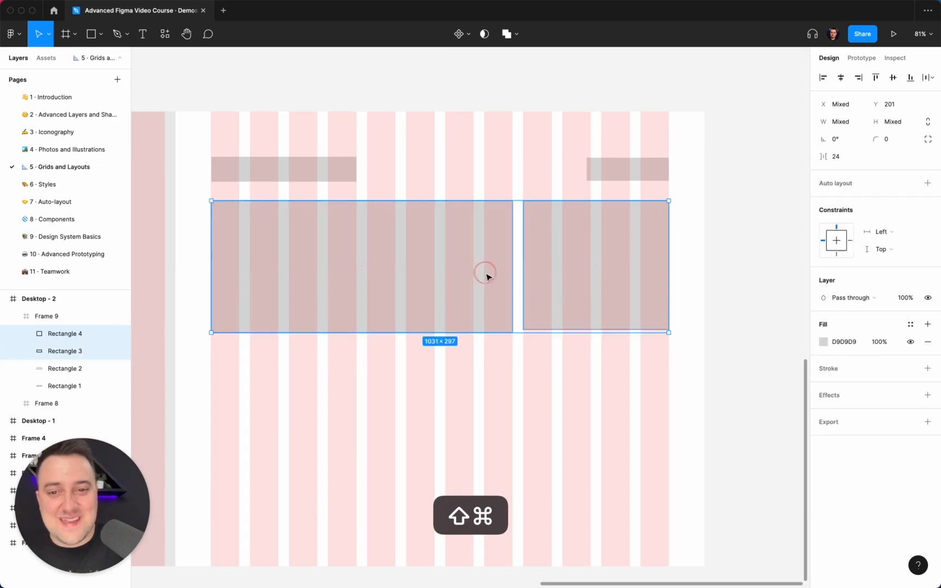
left_click(344, 179, "shift+super")
key("super+x")
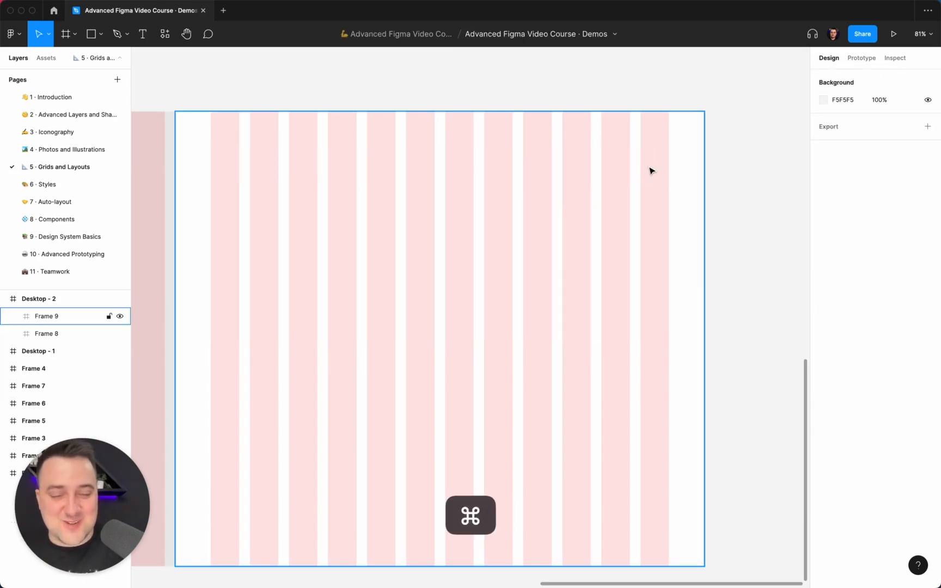
Step: Examine how Desktop - 2 is built from an outer frame, a sidebar frame and a content frame with their own grids
scroll(651, 171, "down", 5)
scroll(651, 171, "left", 5)
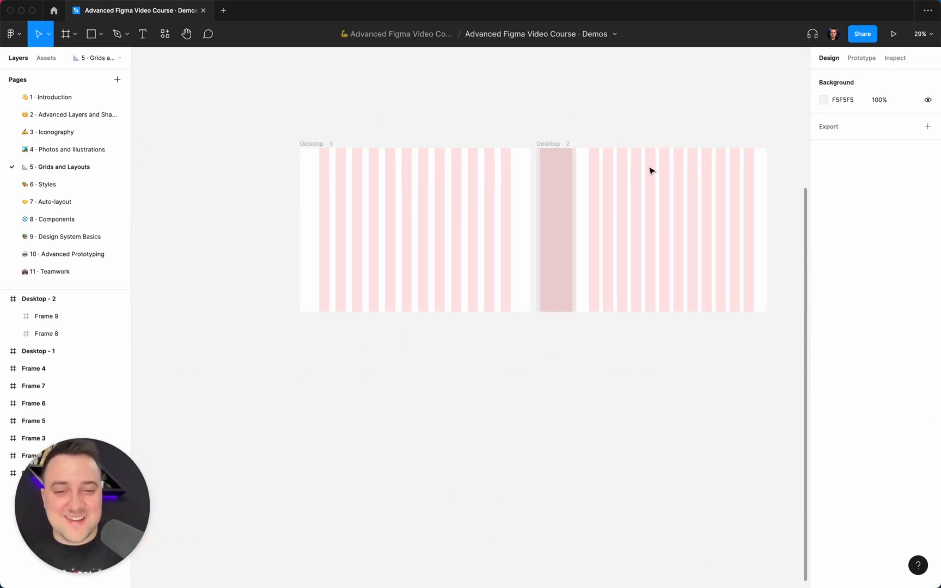
scroll(652, 171, "right", 5)
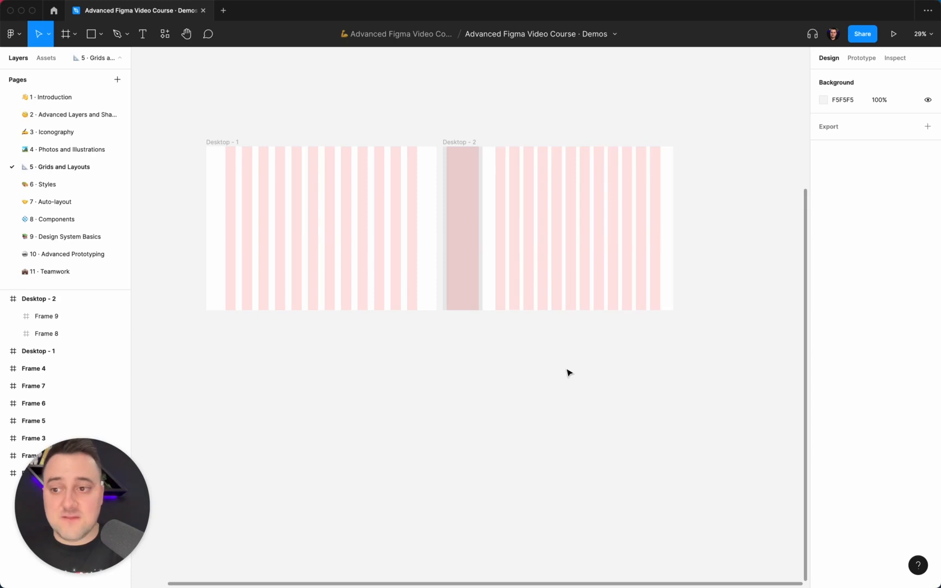
left_click(507, 108)
left_click(471, 141)
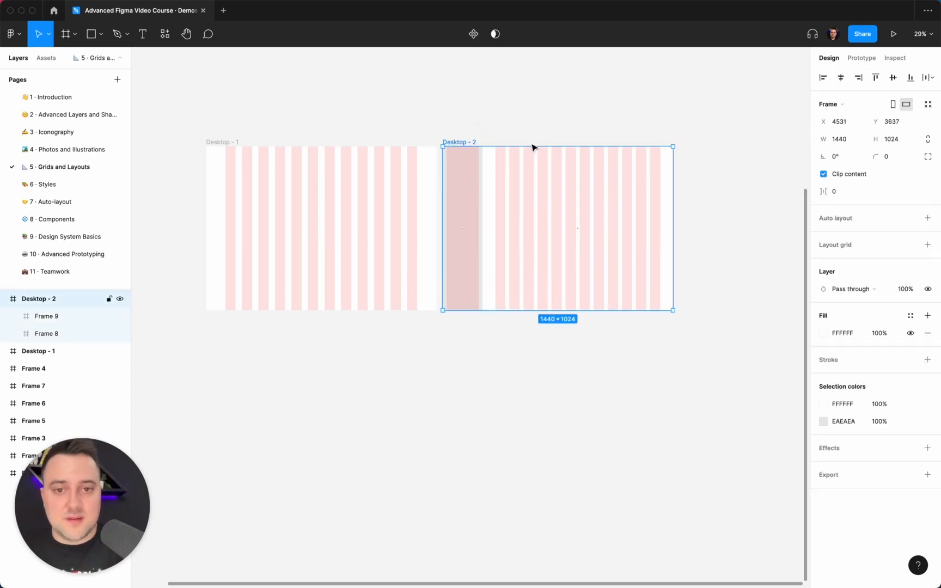
left_click(547, 231)
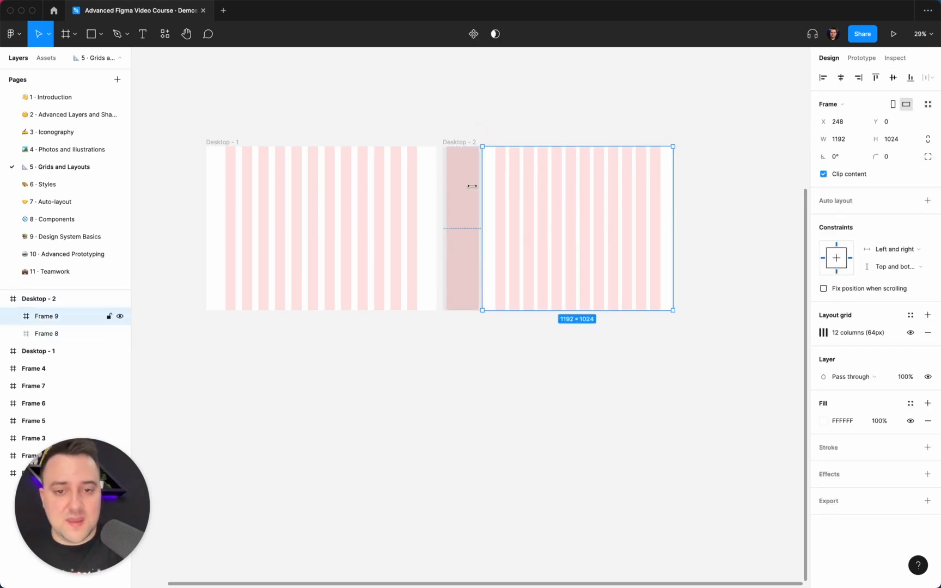
left_click(456, 201)
left_click(556, 202)
left_click(455, 196)
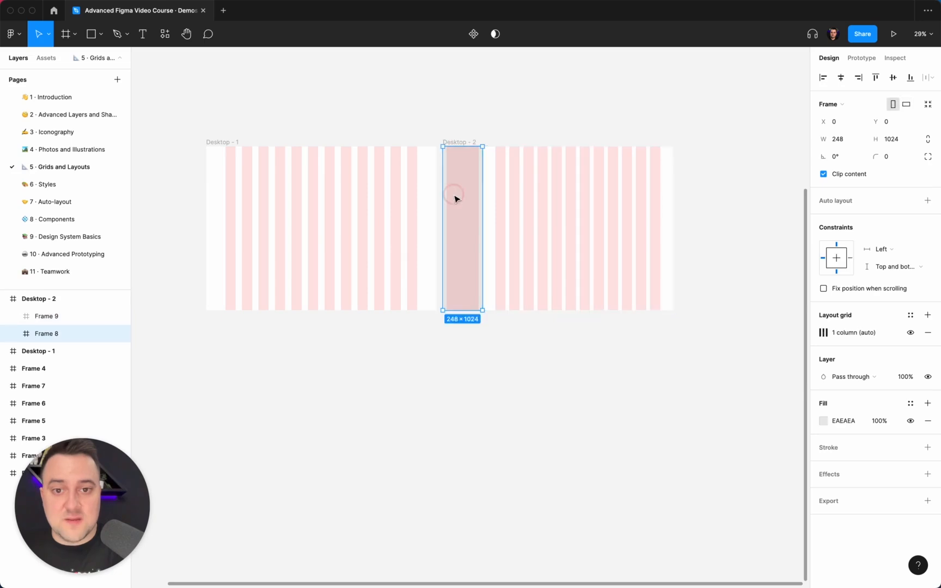
left_click(461, 142)
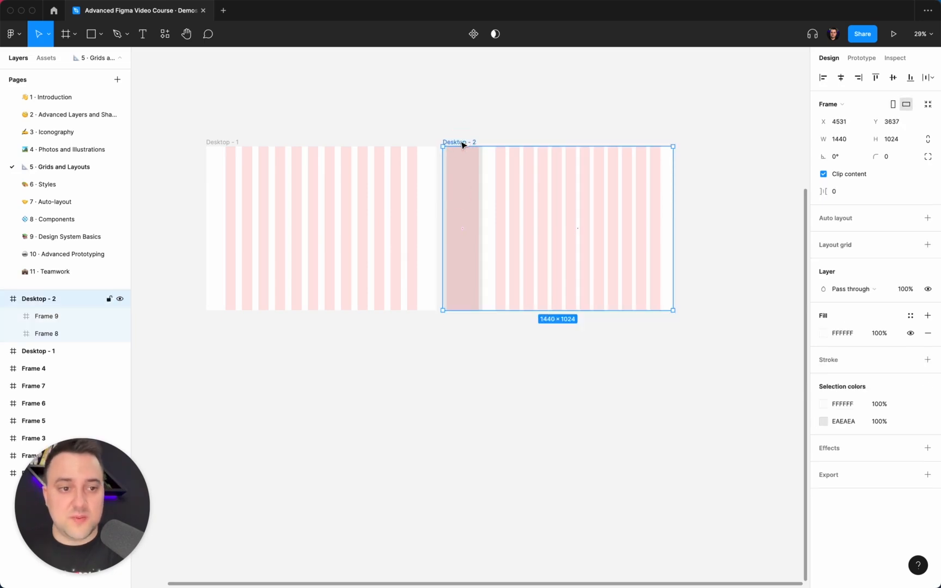
Step: Add a second layout grid to Desktop - 1, switch it to Rows, and remove it again
left_click(211, 143)
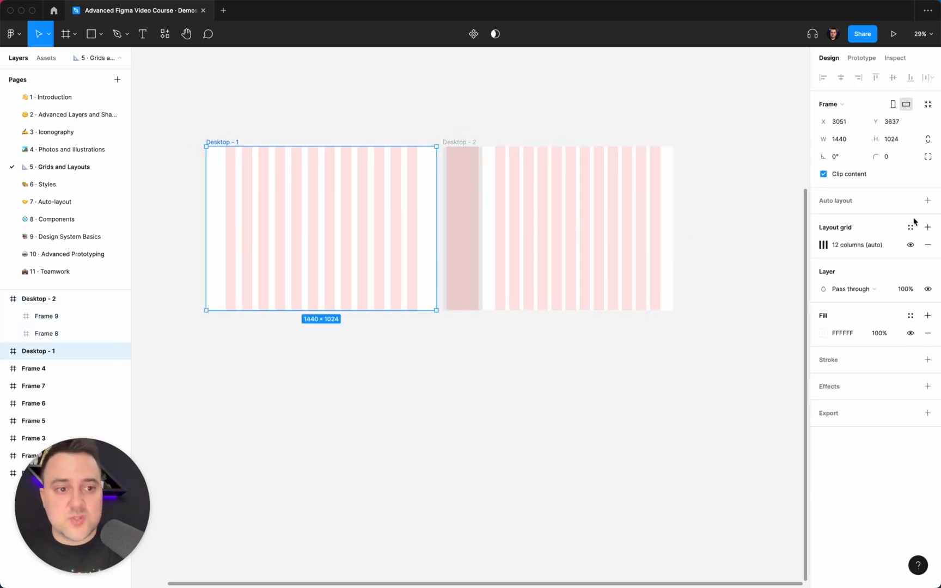
left_click(928, 227)
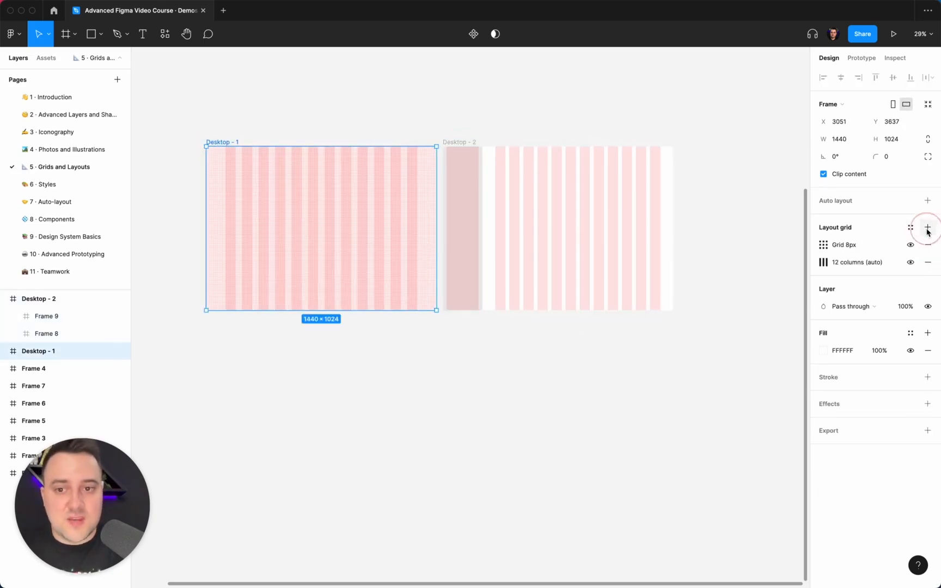
left_click(823, 250)
left_click(707, 249)
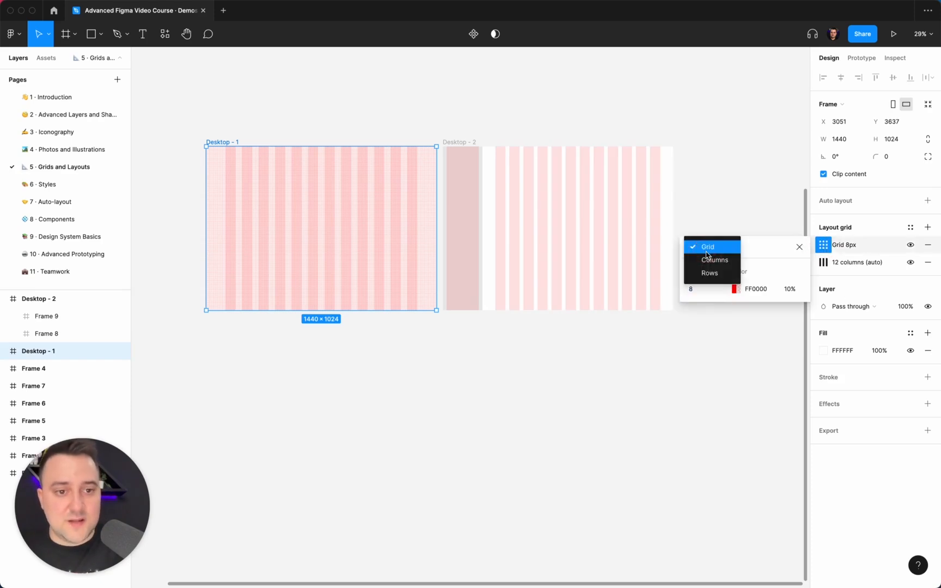
left_click(722, 273)
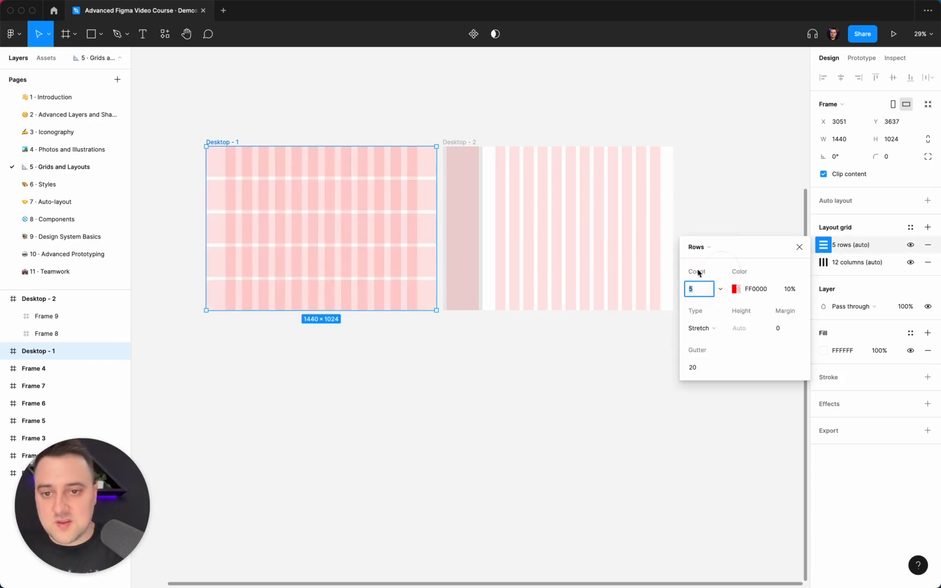
left_click(927, 245)
left_click(416, 137)
scroll(416, 137, "down", 3)
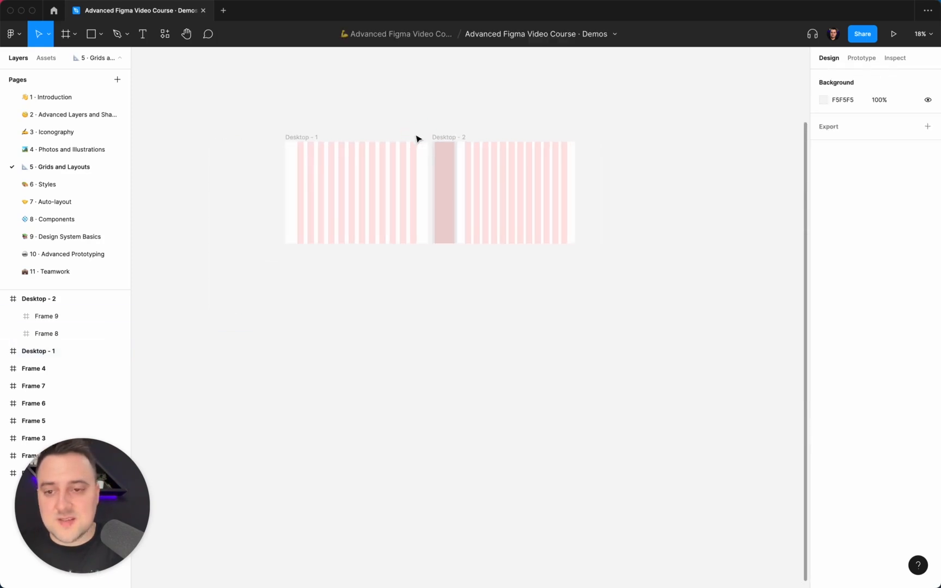